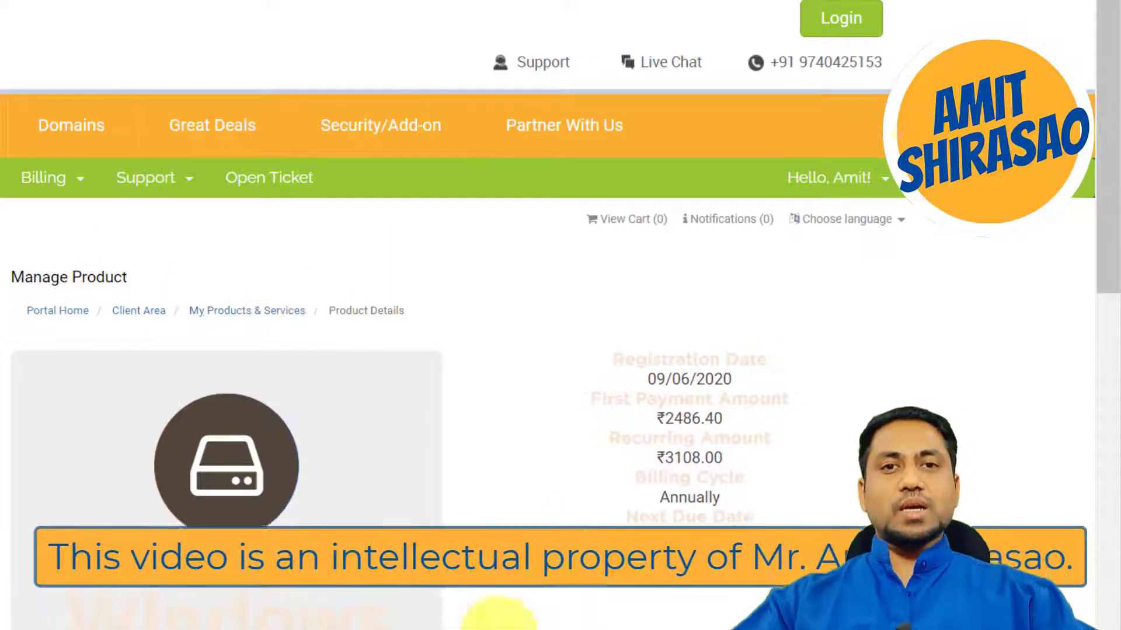
Highlight the server's IP address in the hosting information, open the Plesk control panel and accept all cookies
{"action": "scroll", "coordinate": [408, 385], "scroll_direction": "down", "scroll_amount": 9}
{"action": "left_click_drag", "start_coordinate": [401, 385], "coordinate": [522, 386]}
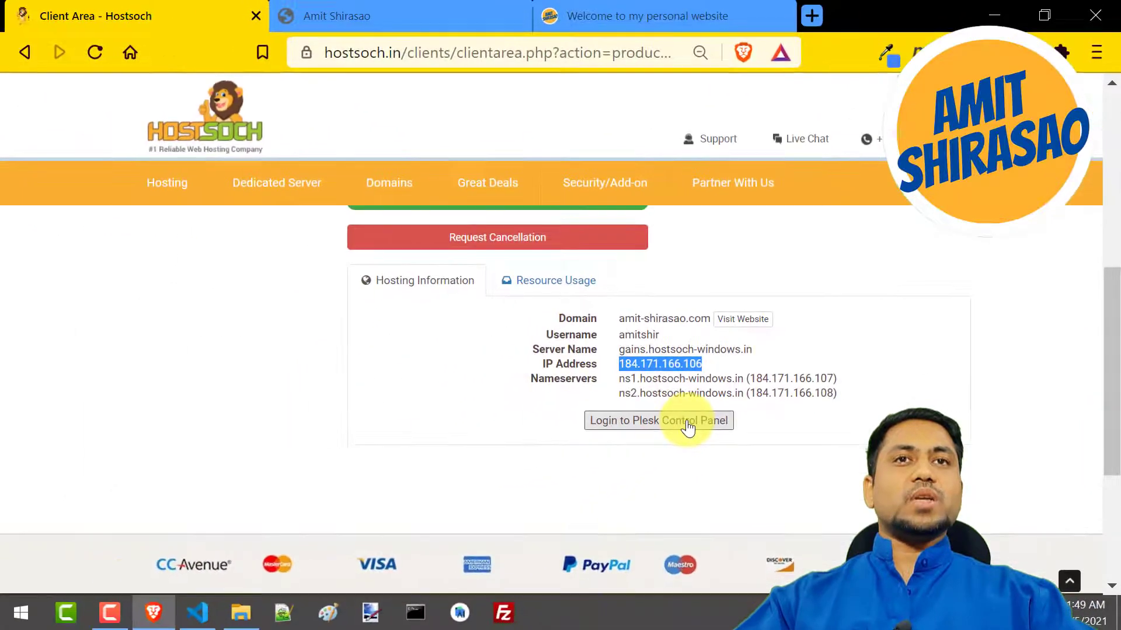
{"action": "left_click", "coordinate": [687, 423]}
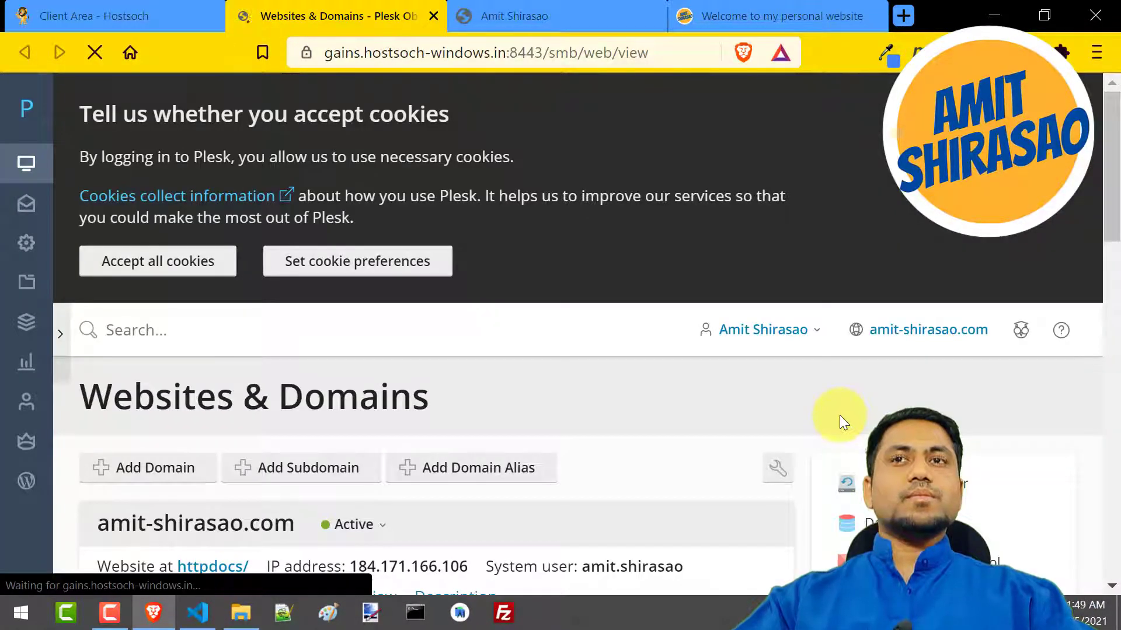
{"action": "left_click", "coordinate": [209, 272]}
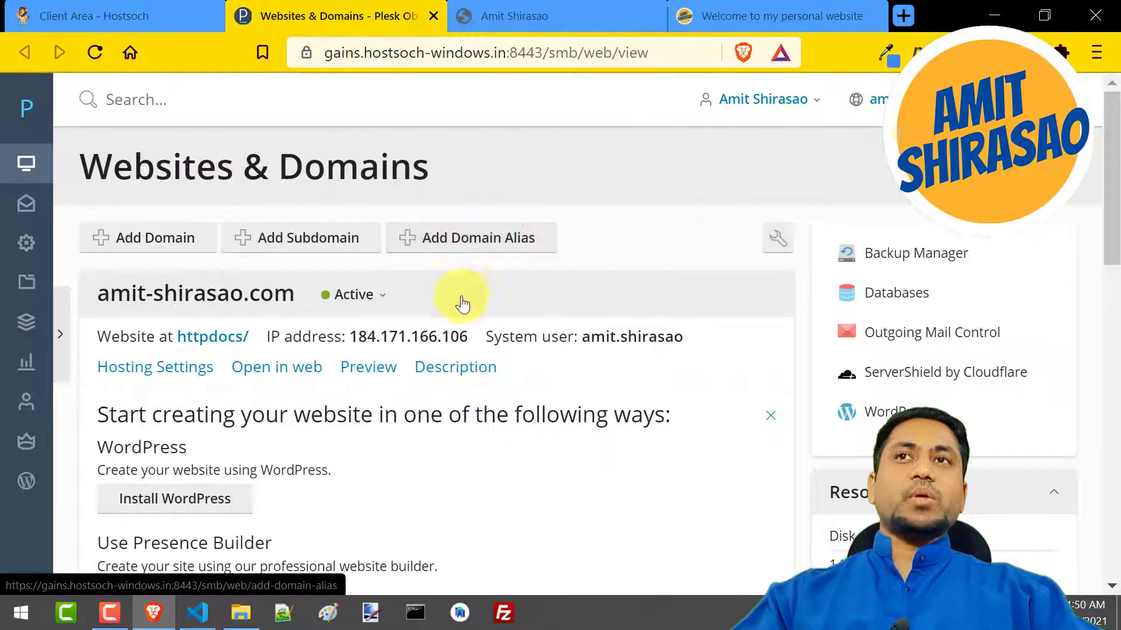
Open the domain's File Manager in Plesk and display the contents of the httpdocs folder
{"action": "scroll", "coordinate": [318, 388], "scroll_direction": "down", "scroll_amount": 3}
{"action": "scroll", "coordinate": [326, 368], "scroll_direction": "up", "scroll_amount": 1}
{"action": "scroll", "coordinate": [326, 362], "scroll_direction": "up", "scroll_amount": 1}
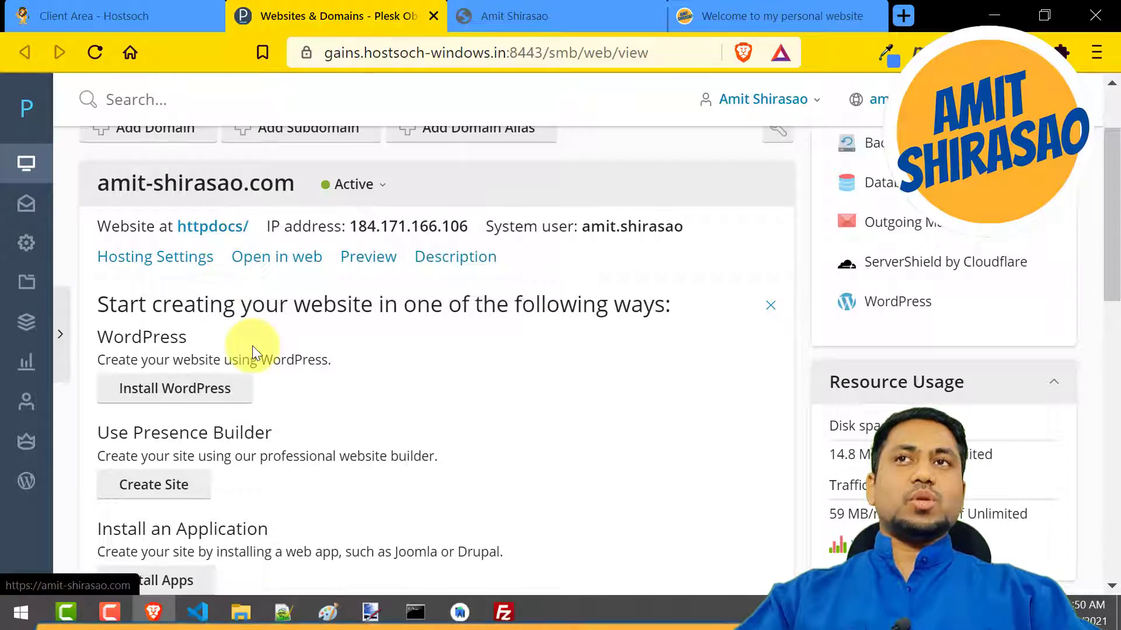
{"action": "scroll", "coordinate": [413, 480], "scroll_direction": "down", "scroll_amount": 2}
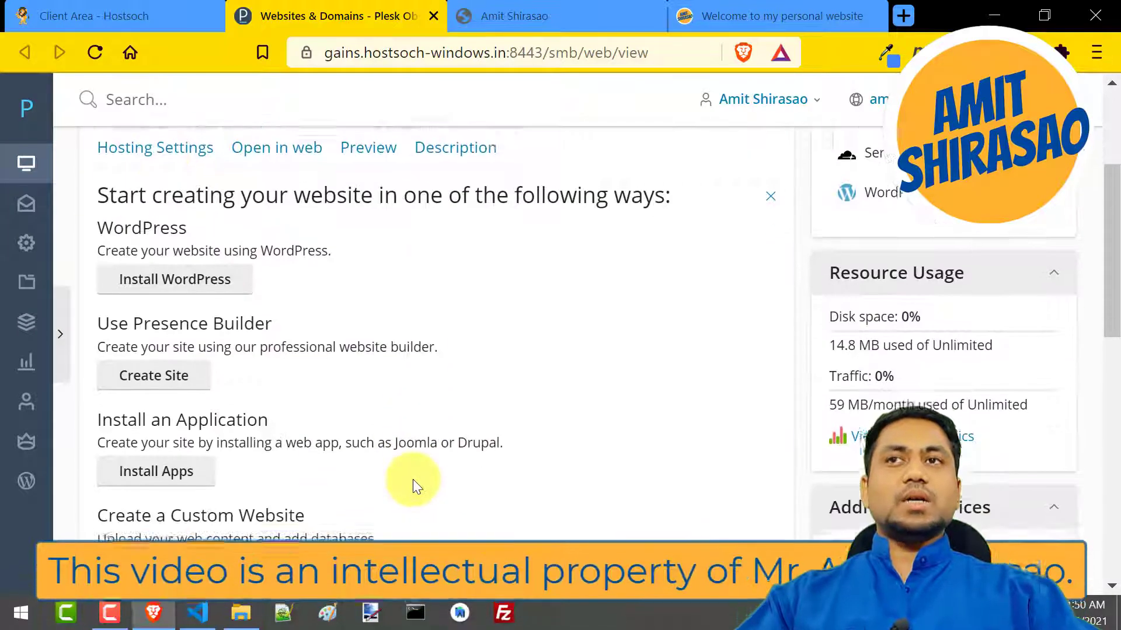
{"action": "scroll", "coordinate": [412, 479], "scroll_direction": "down", "scroll_amount": 8}
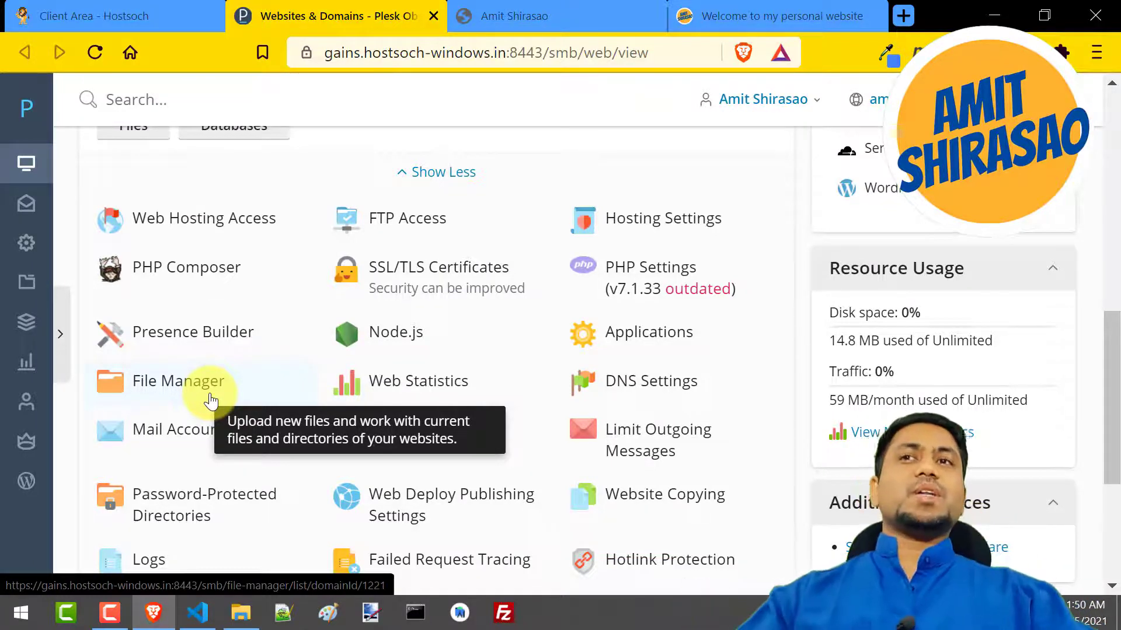
{"action": "left_click", "coordinate": [211, 402]}
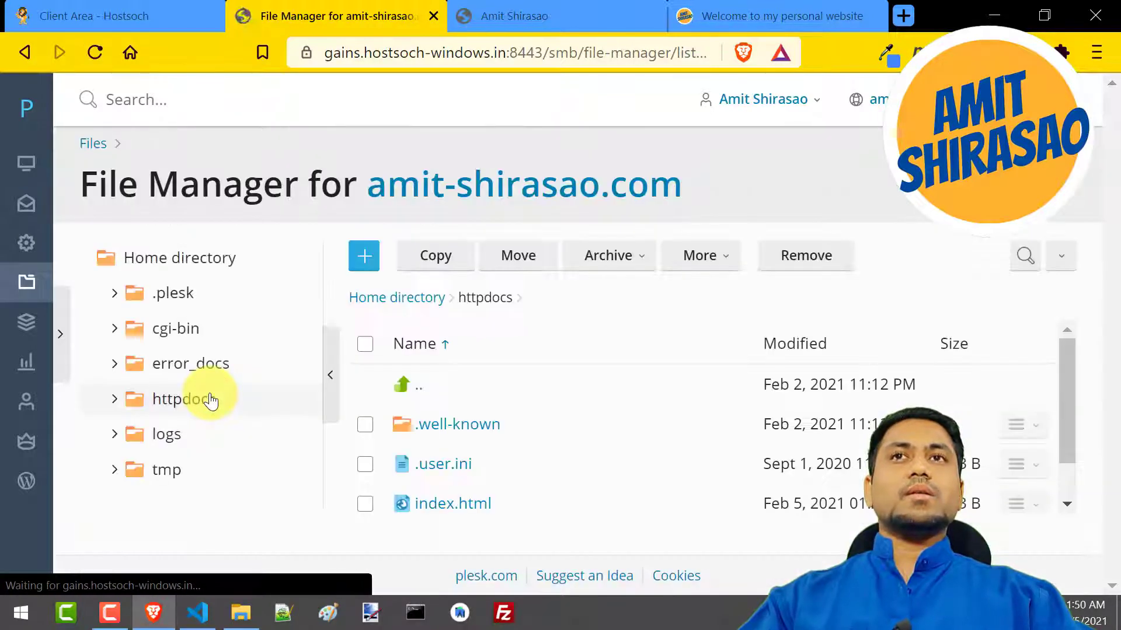
{"action": "key", "text": "ctrl+minus"}
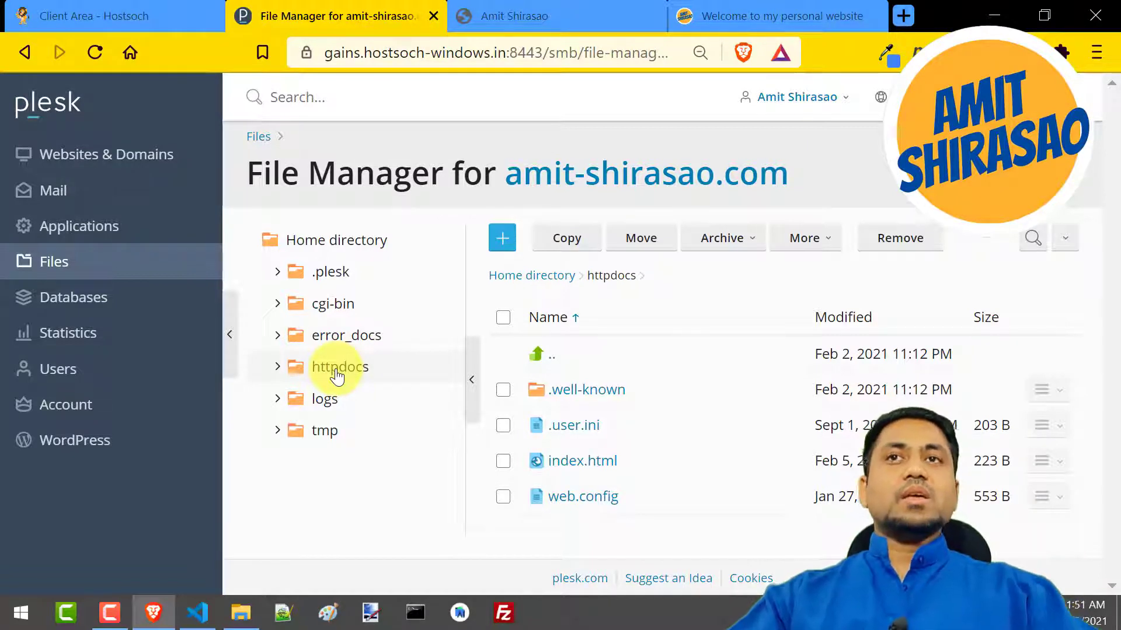
{"action": "left_click", "coordinate": [337, 374]}
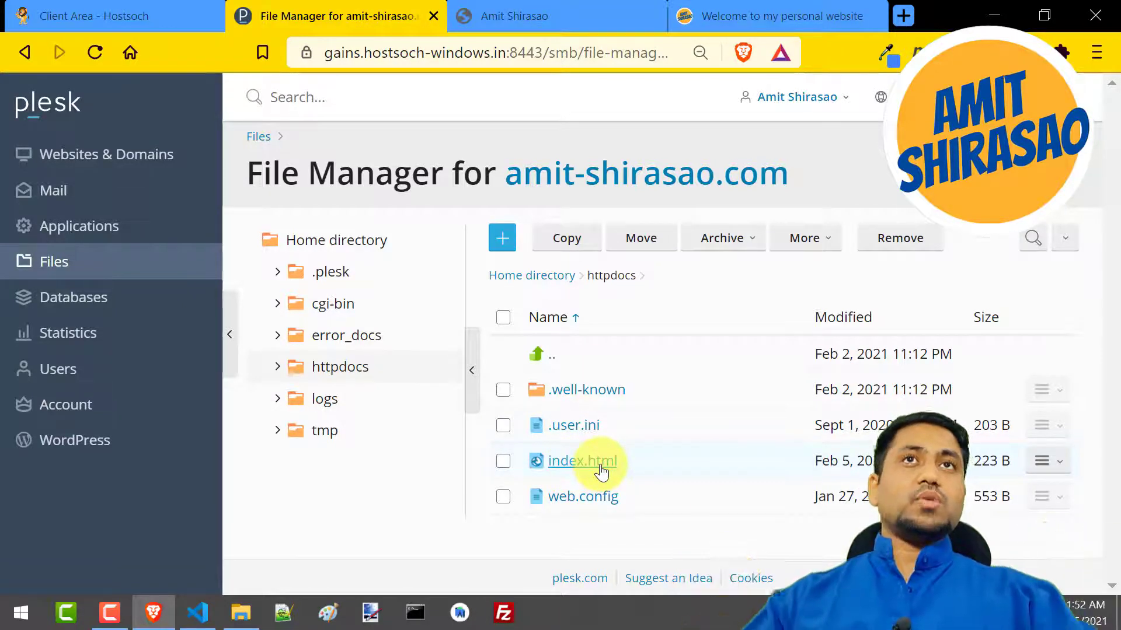
Check the address and heading of the live website, and return to the File Manager
{"action": "left_click", "coordinate": [737, 24]}
{"action": "key", "text": "ctrl+shift+Tab"}
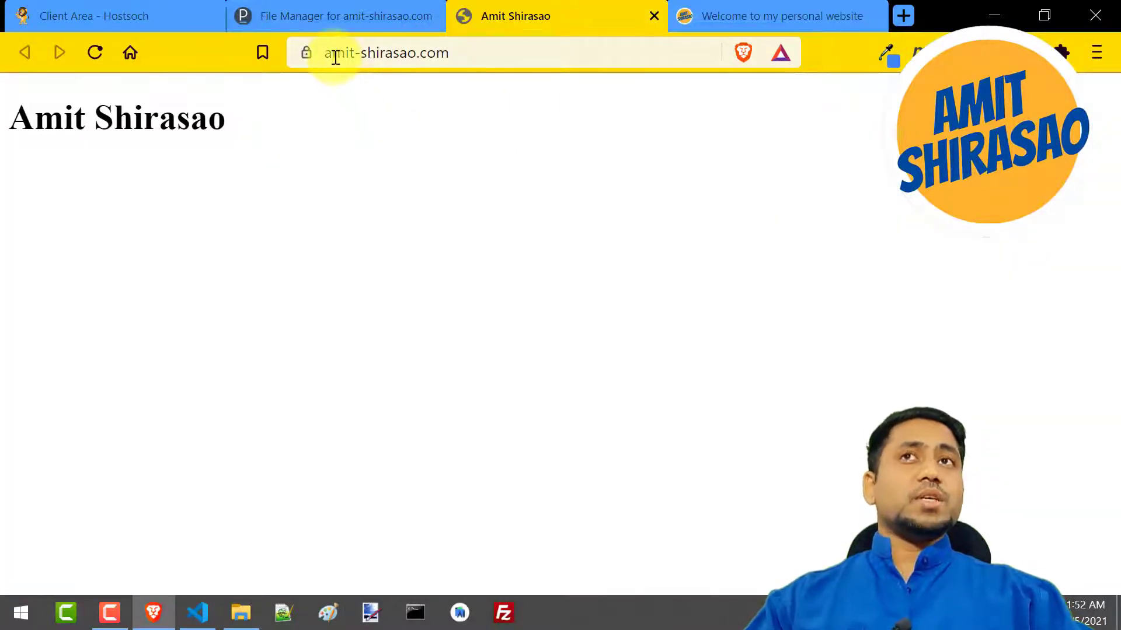
{"action": "left_click_drag", "start_coordinate": [341, 53], "coordinate": [508, 55]}
{"action": "left_click_drag", "start_coordinate": [239, 138], "coordinate": [21, 129]}
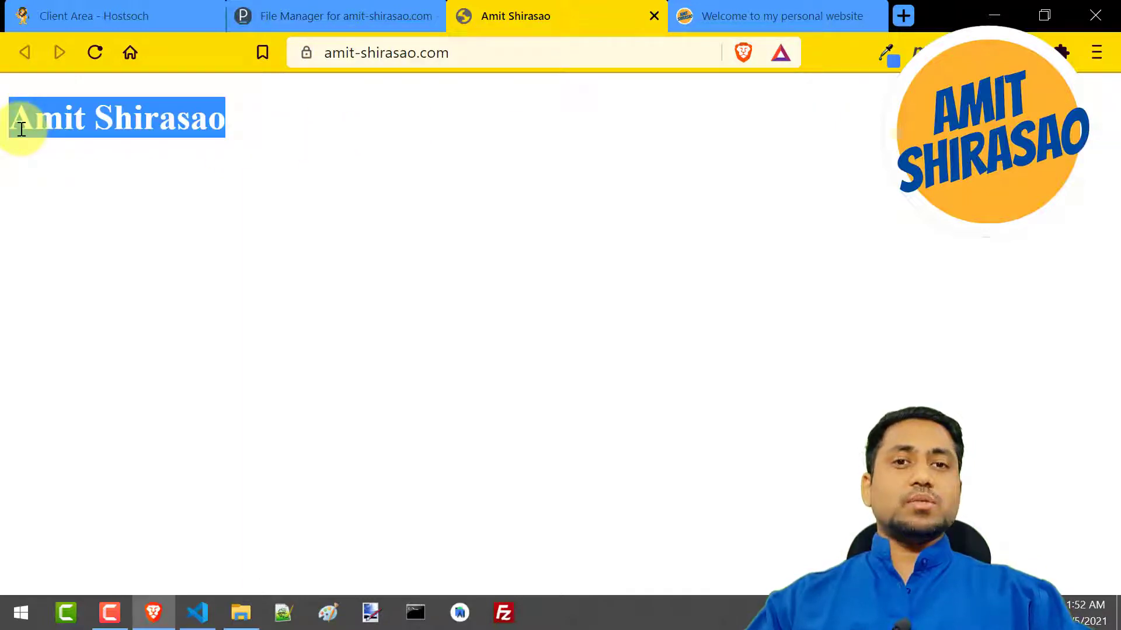
{"action": "left_click", "coordinate": [316, 23]}
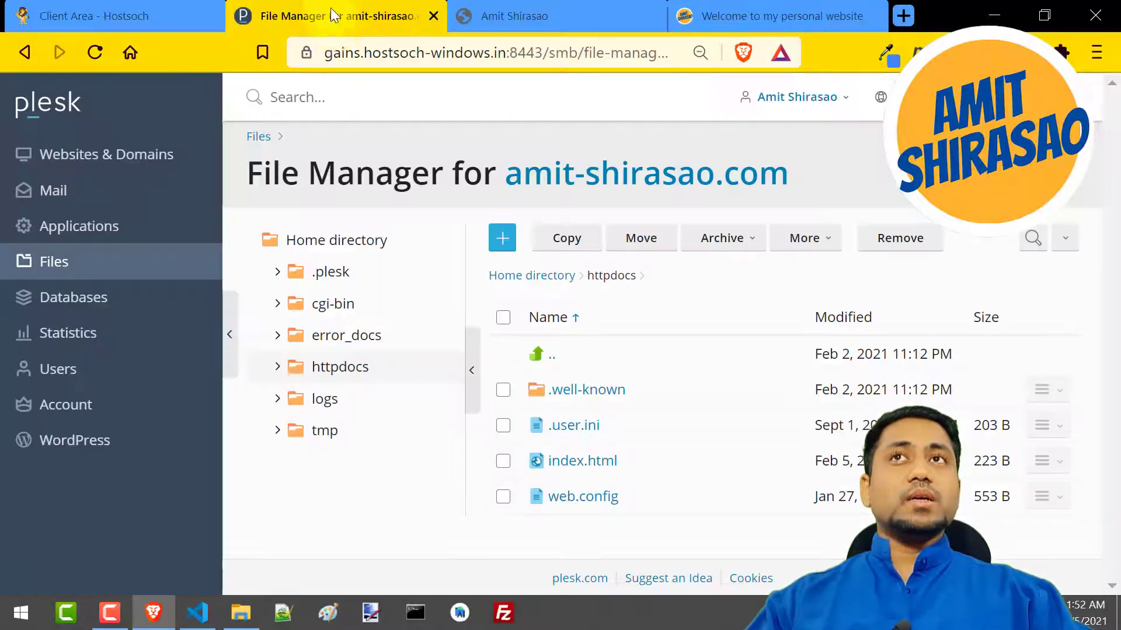
Open index.html from httpdocs in the code editor and compare its title and h1 text with the live page
{"action": "left_click", "coordinate": [569, 464]}
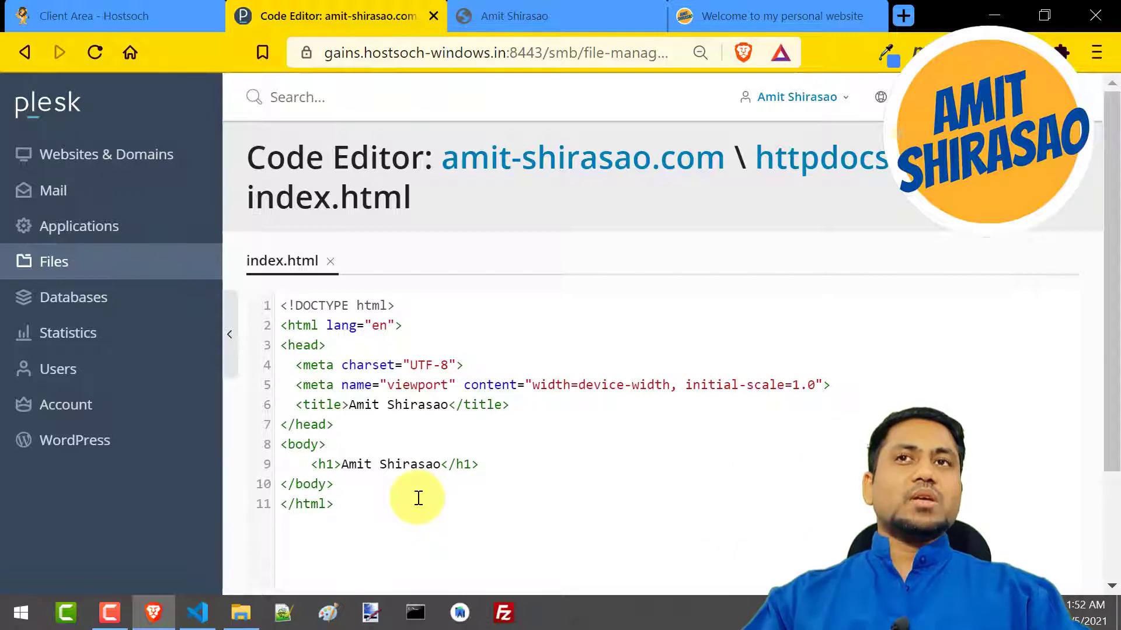
{"action": "key", "text": "ctrl+minus"}
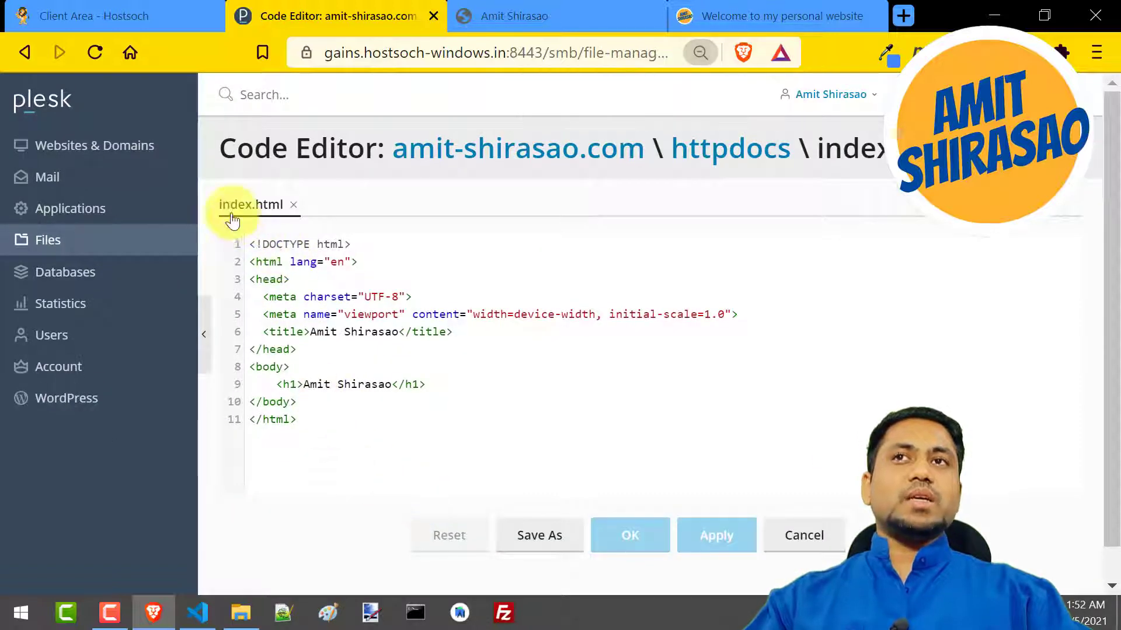
{"action": "left_click_drag", "start_coordinate": [313, 331], "coordinate": [392, 328]}
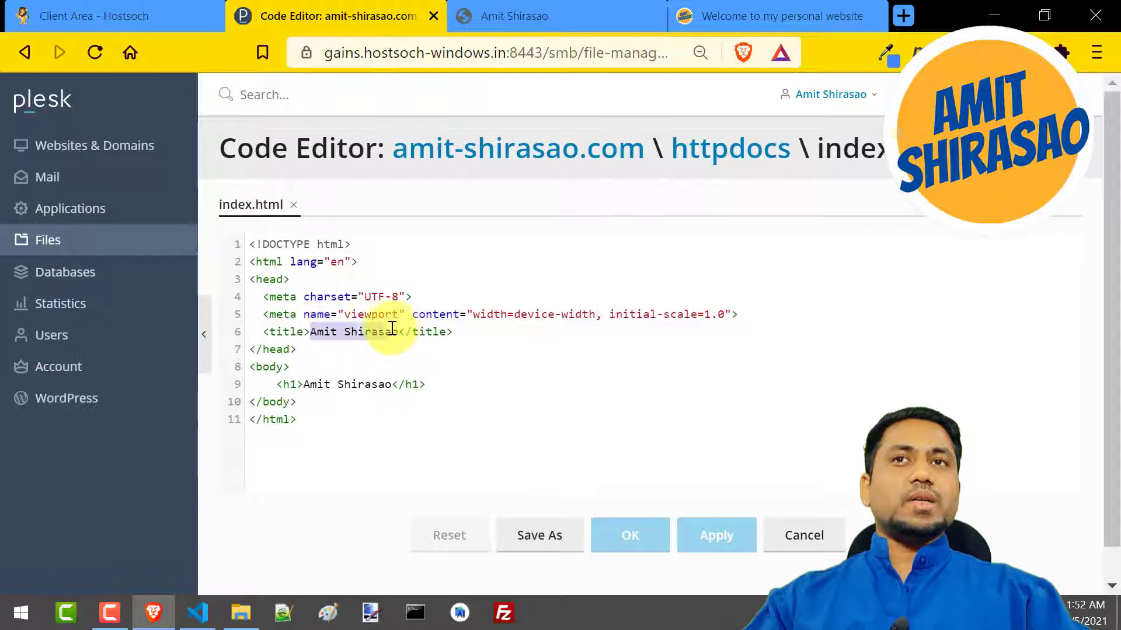
{"action": "left_click", "coordinate": [497, 15]}
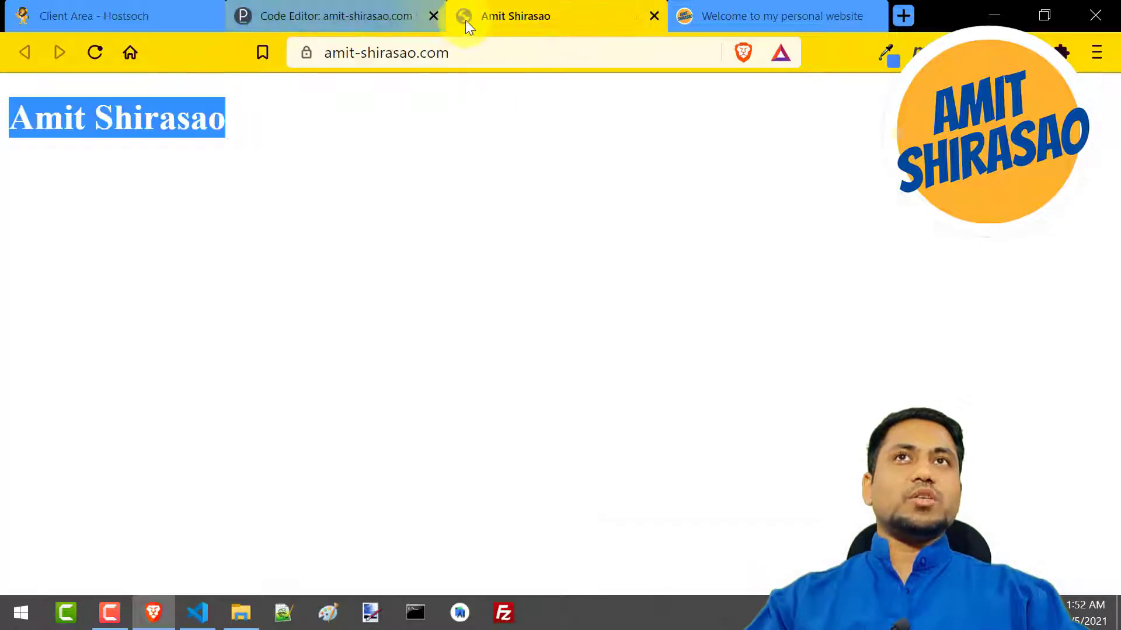
{"action": "left_click", "coordinate": [379, 21]}
{"action": "left_click_drag", "start_coordinate": [304, 386], "coordinate": [388, 384]}
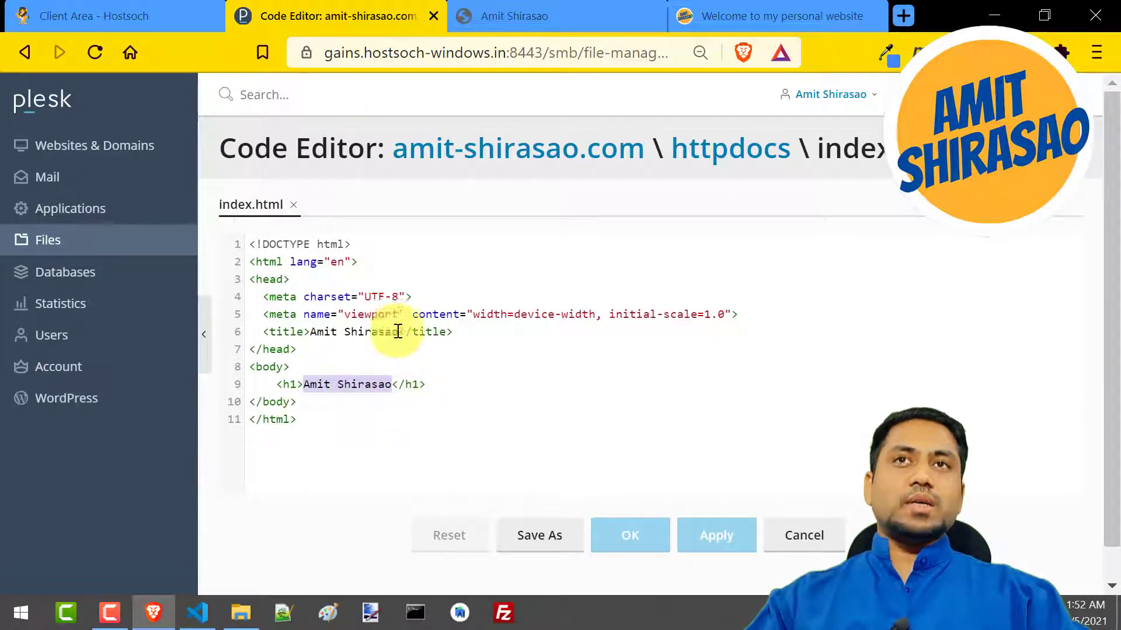
{"action": "left_click", "coordinate": [515, 22]}
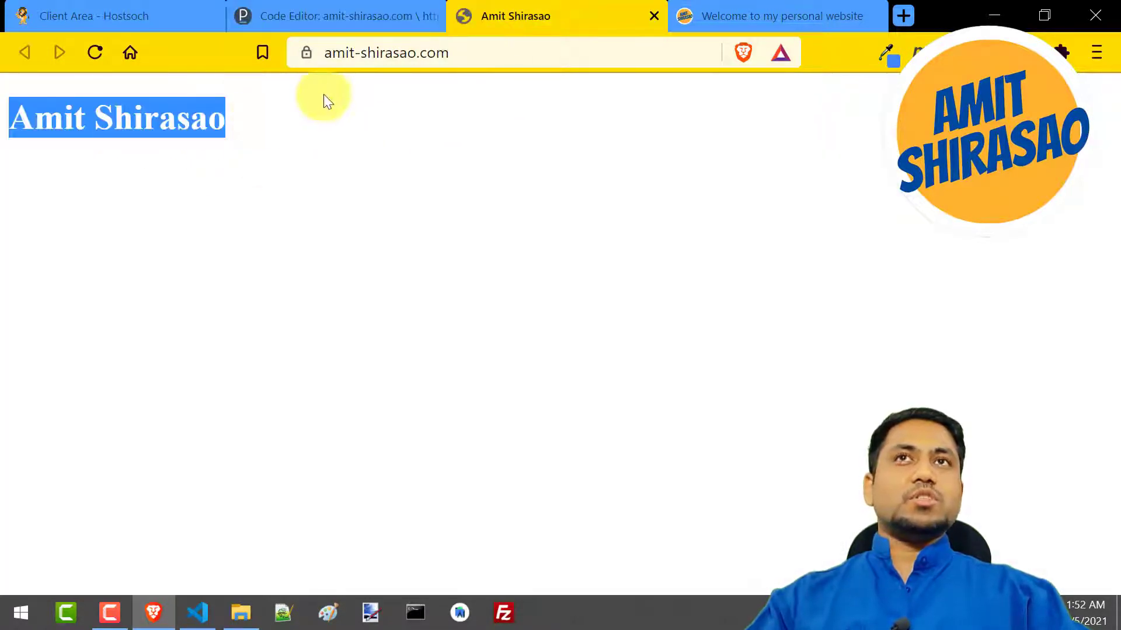
{"action": "left_click", "coordinate": [306, 17]}
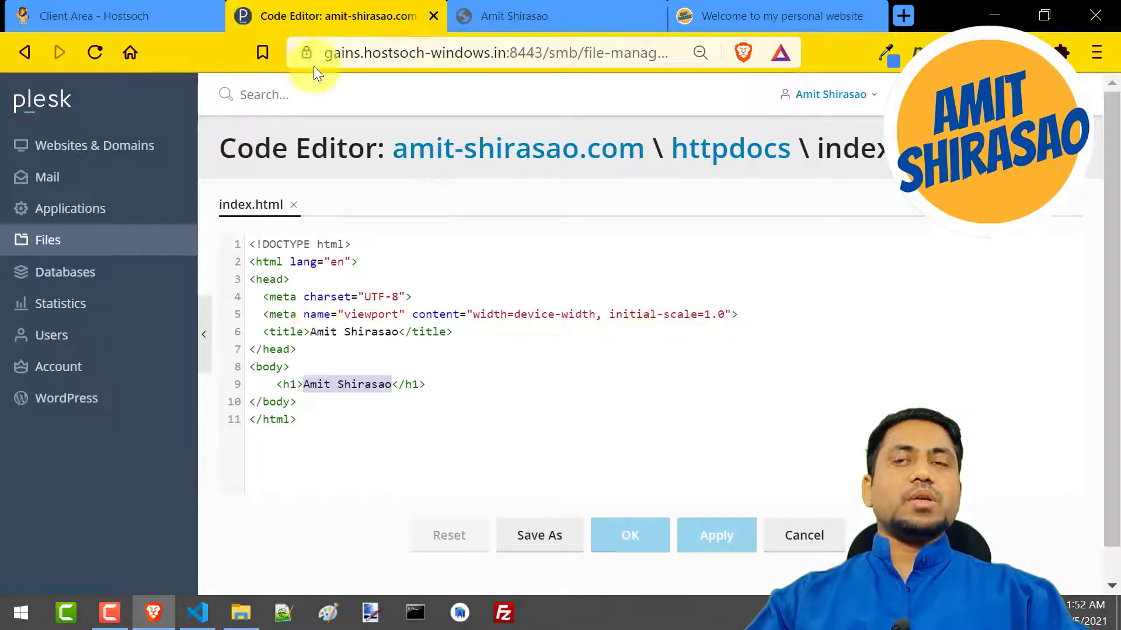
Insert the owner's middle name between the first and last names in the h1 heading of index.html and save the file
{"action": "left_click", "coordinate": [340, 384]}
{"action": "type", "text": "Sudhir"}
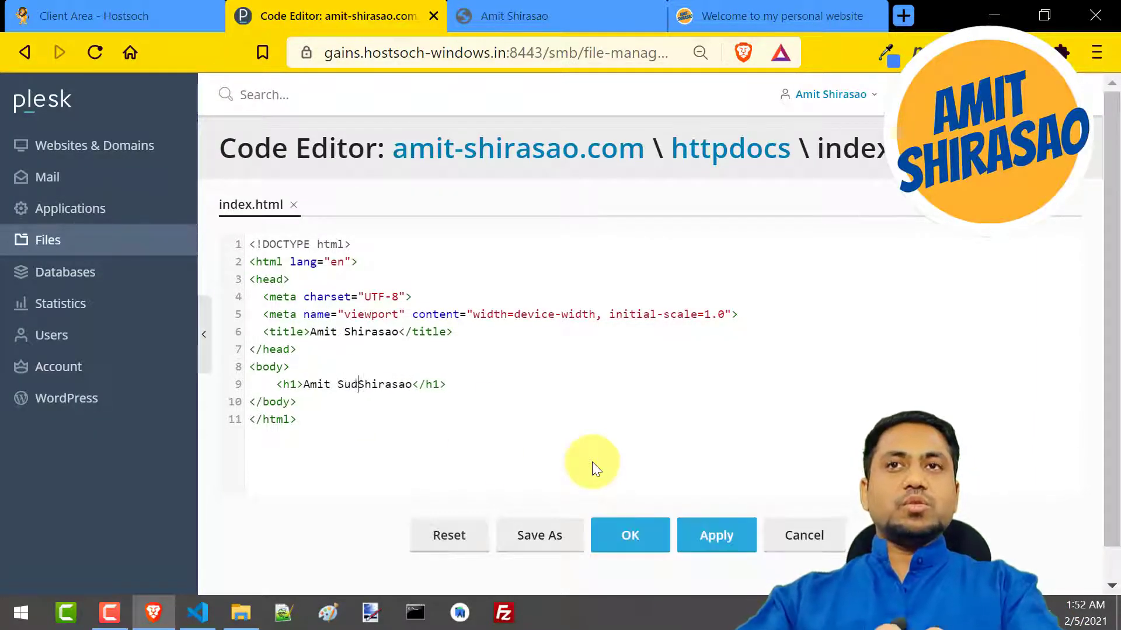
{"action": "left_click", "coordinate": [630, 534]}
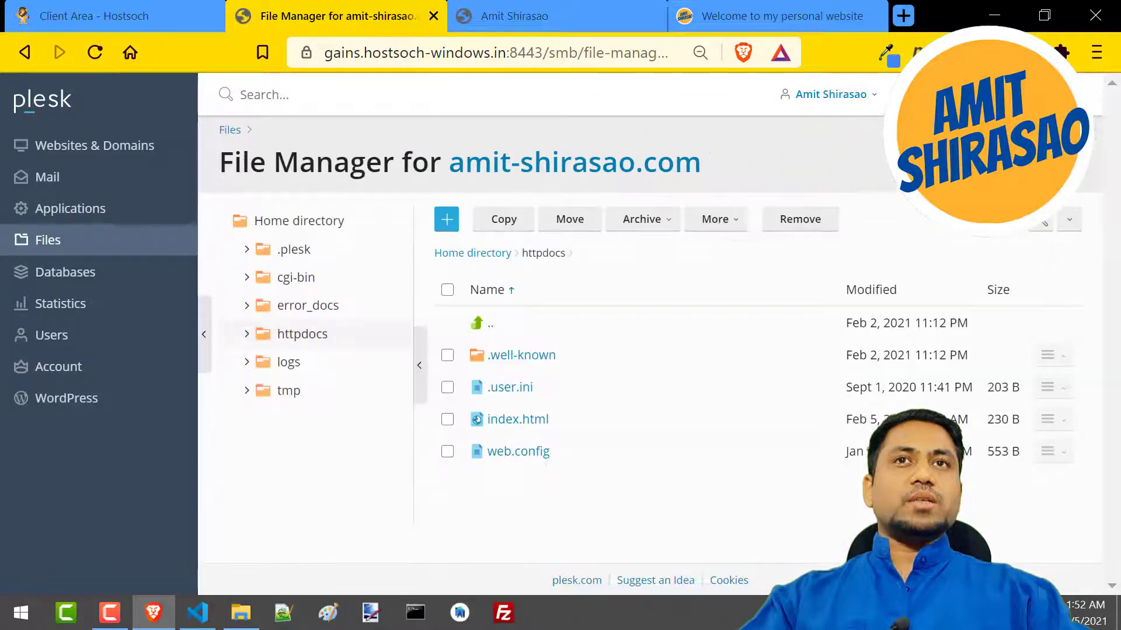
Check the edited heading on the live website and return to the httpdocs folder in the File Manager
{"action": "left_click", "coordinate": [492, 18]}
{"action": "left_click", "coordinate": [513, 248]}
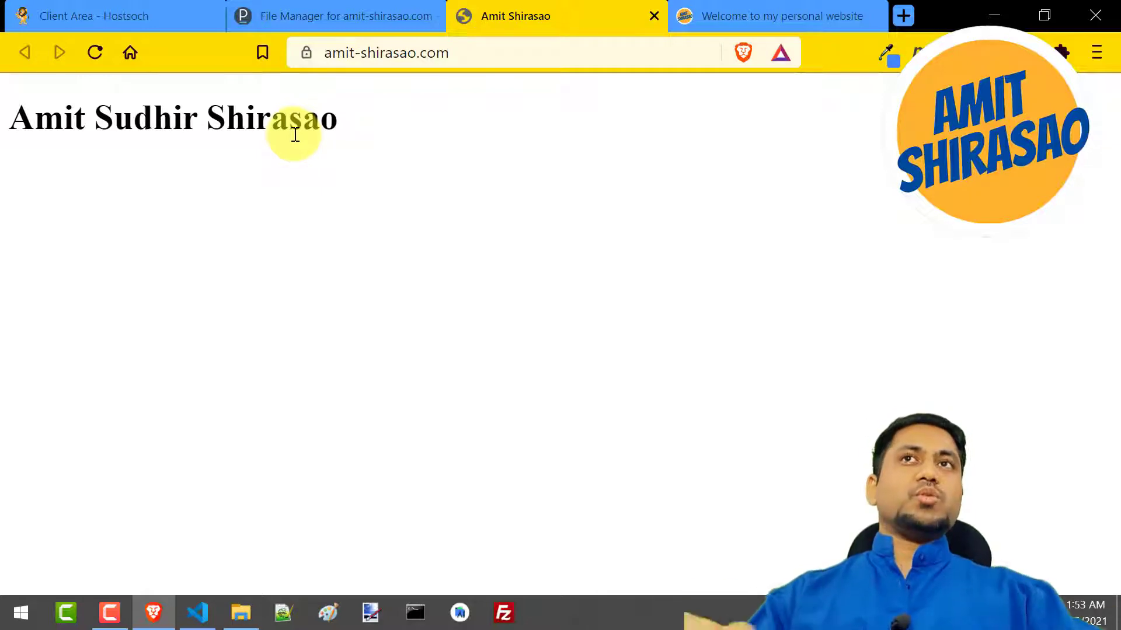
{"action": "left_click_drag", "start_coordinate": [323, 51], "coordinate": [437, 54]}
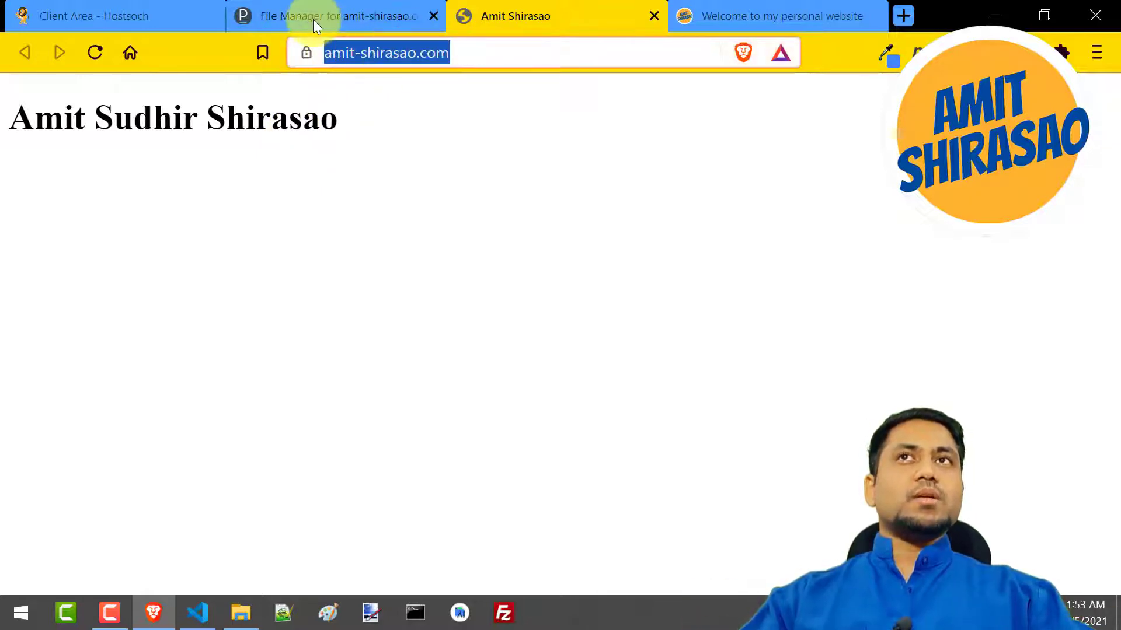
{"action": "left_click", "coordinate": [312, 20]}
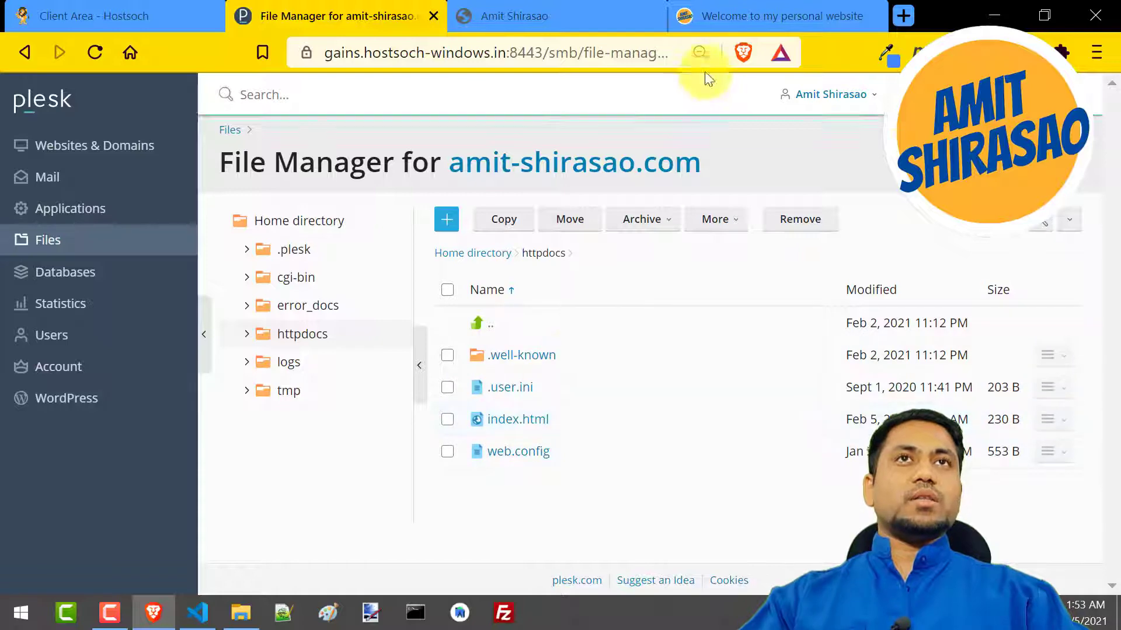
View the local resume site at localhost:8100, and examine the ionic serve command and its terminal output in Visual Studio Code
{"action": "left_click", "coordinate": [724, 14]}
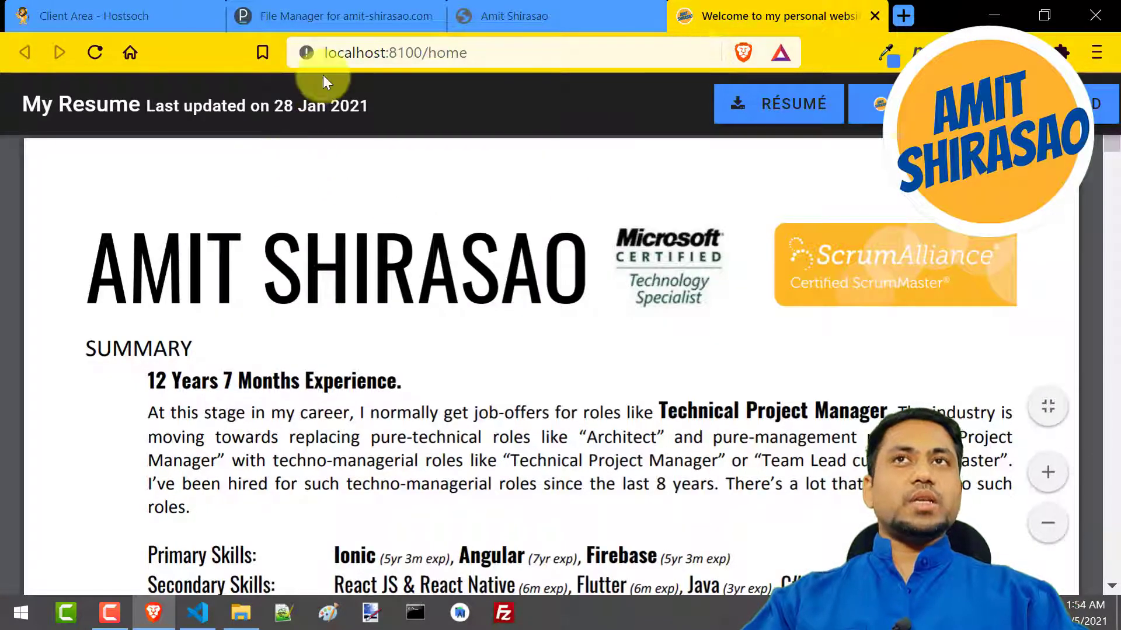
{"action": "left_click", "coordinate": [198, 611]}
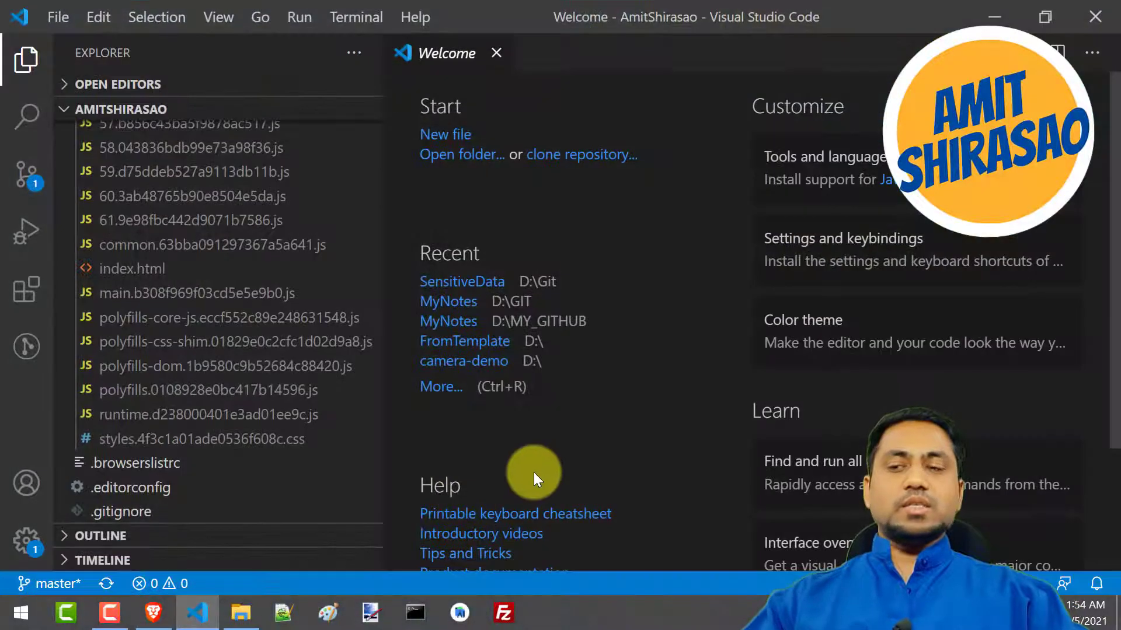
{"action": "key", "text": "ctrl+grave"}
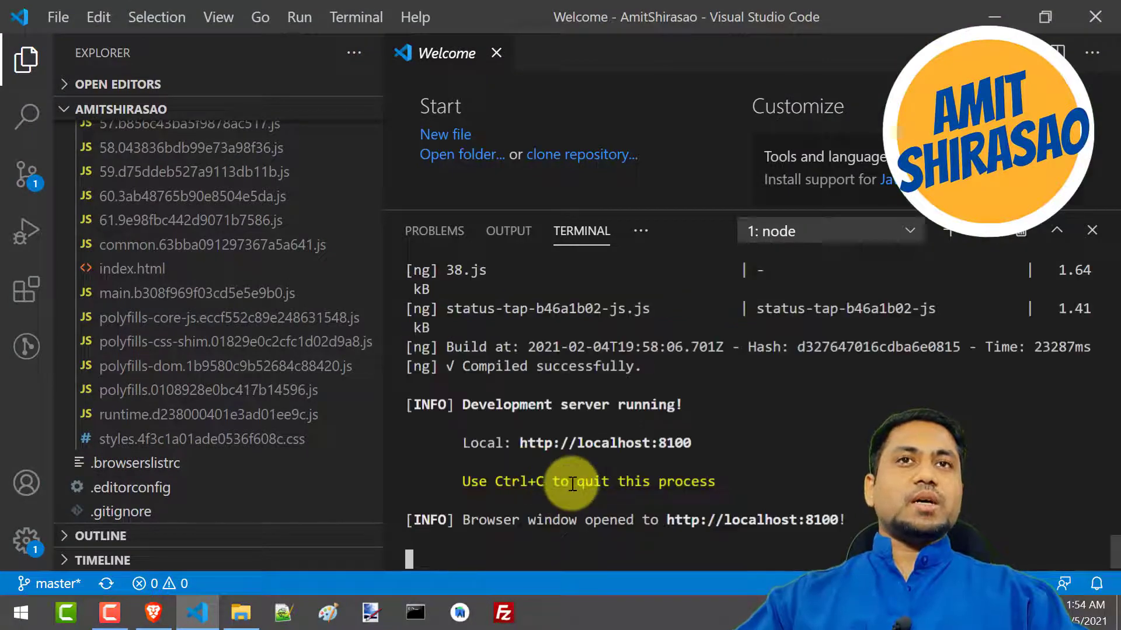
{"action": "scroll", "coordinate": [572, 484], "scroll_direction": "up", "scroll_amount": 20}
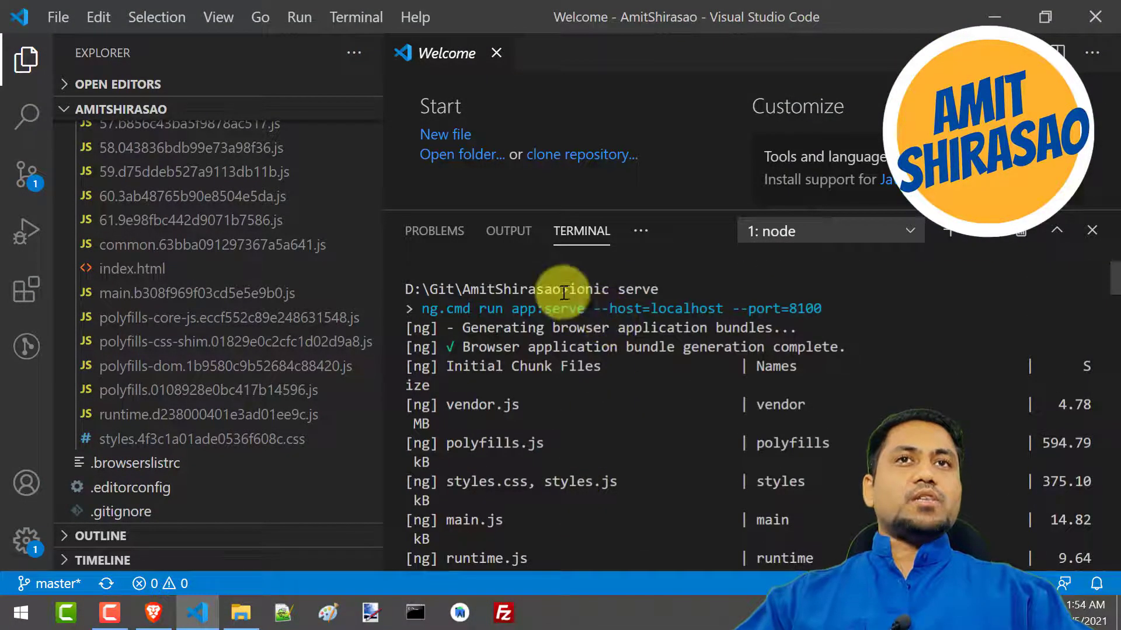
{"action": "left_click_drag", "start_coordinate": [568, 289], "coordinate": [659, 290]}
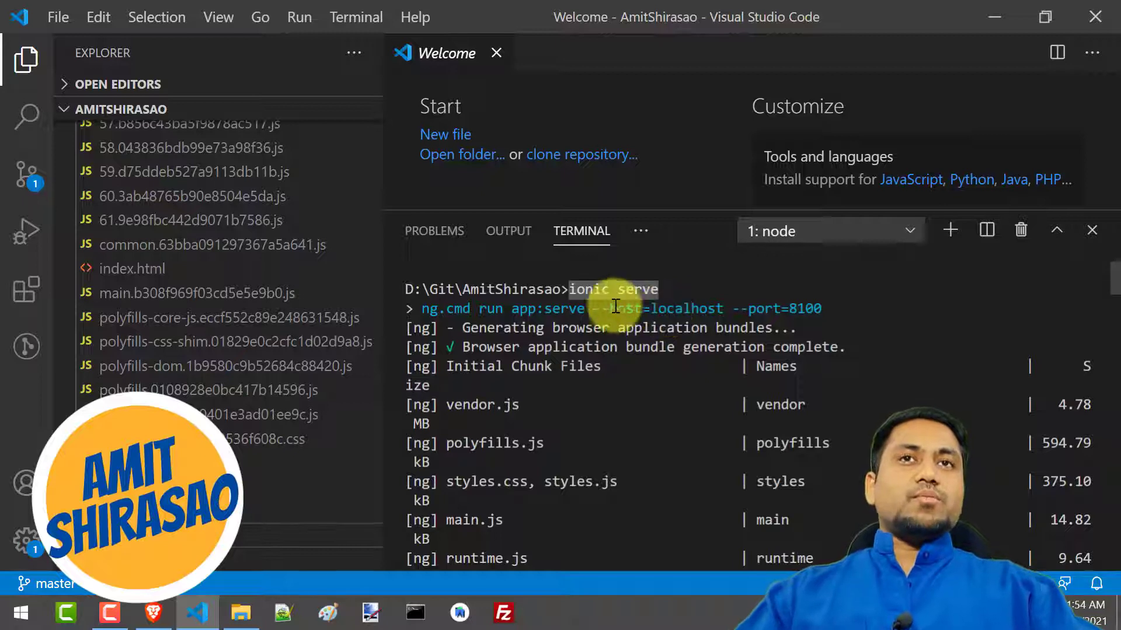
{"action": "left_click", "coordinate": [671, 293]}
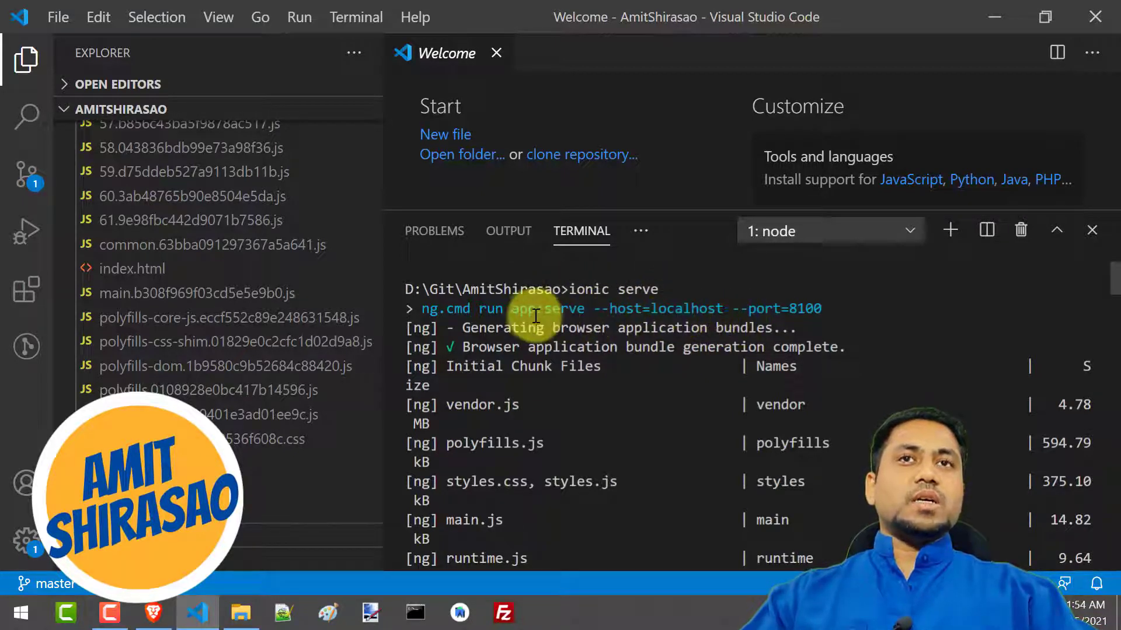
{"action": "left_click_drag", "start_coordinate": [626, 309], "coordinate": [827, 308]}
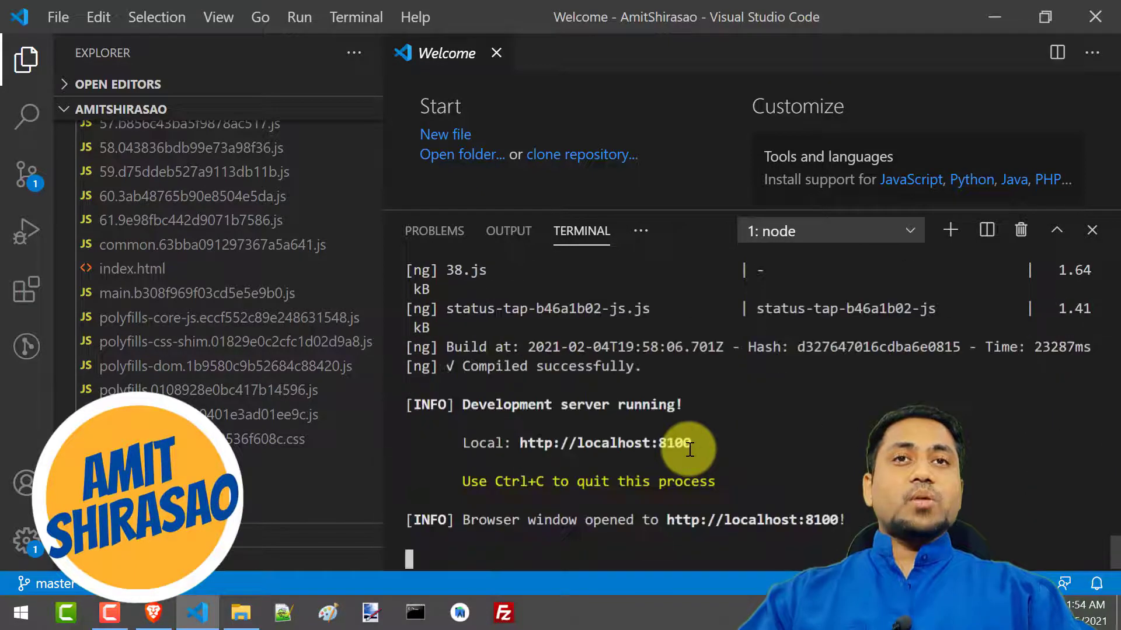
{"action": "left_click_drag", "start_coordinate": [462, 405], "coordinate": [709, 402]}
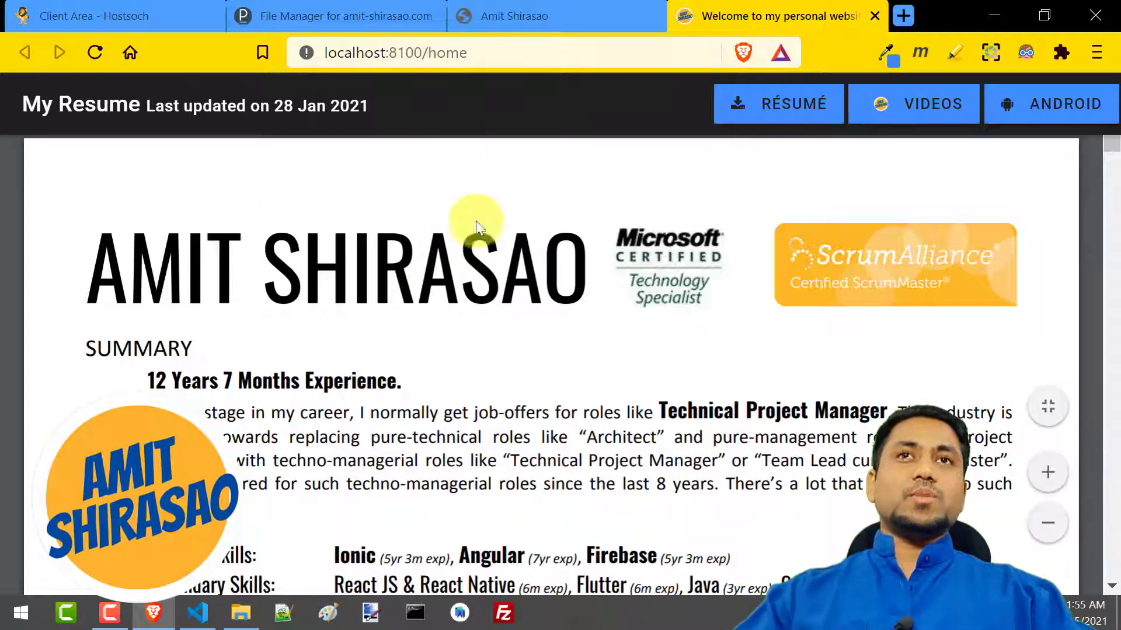
Open MyResume.pdf from the local resume site and view it fitted to the page and back to the page width
{"action": "left_click", "coordinate": [790, 119]}
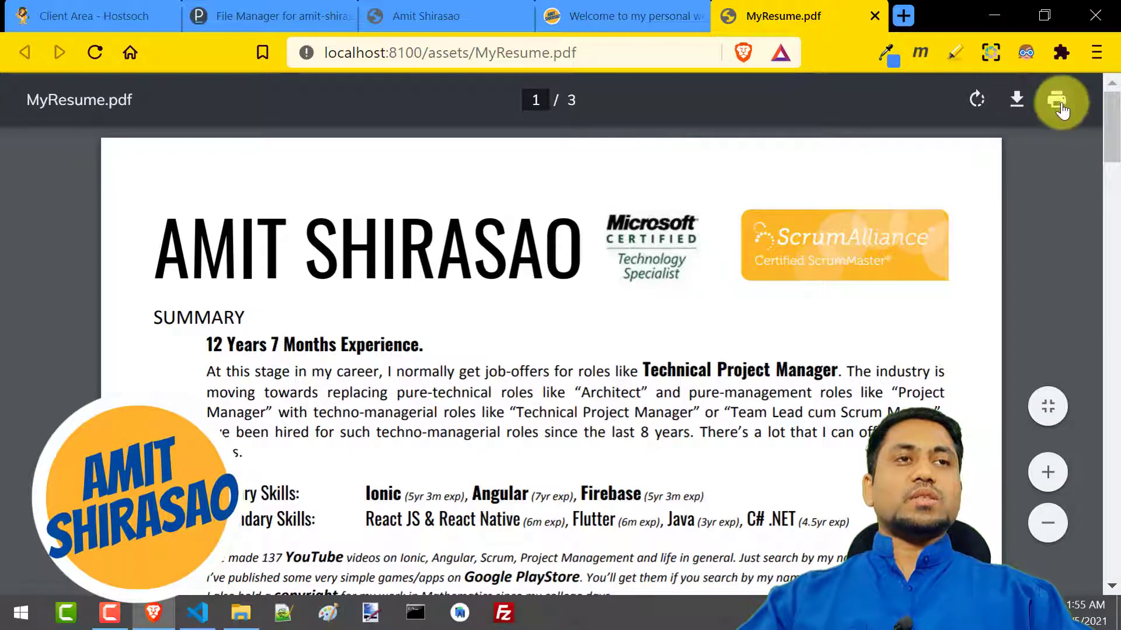
{"action": "left_click", "coordinate": [1048, 408]}
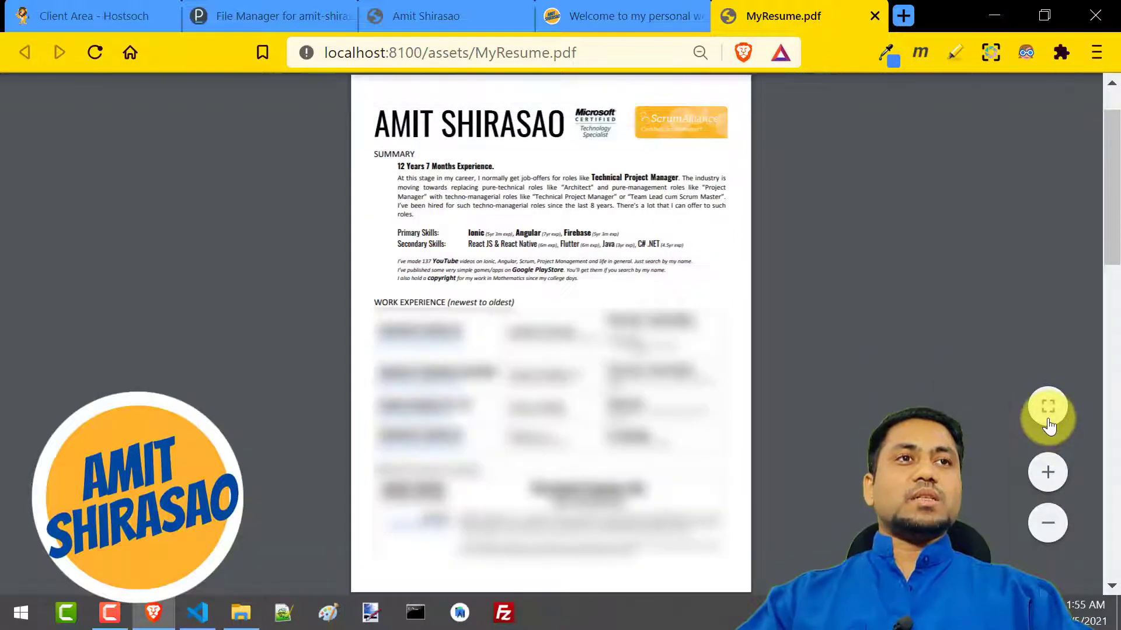
{"action": "left_click", "coordinate": [1048, 408]}
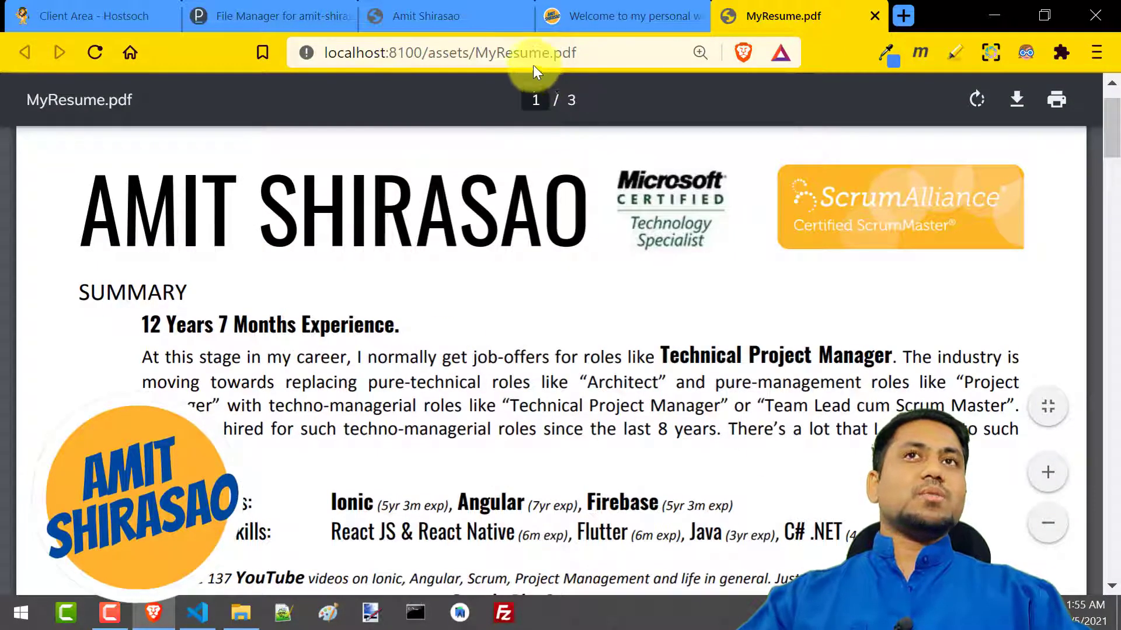
Return from the resume PDF to the local resume site, open its Videos page, and view the Ionic playlist at a reduced page zoom
{"action": "left_click_drag", "start_coordinate": [479, 51], "coordinate": [631, 51]}
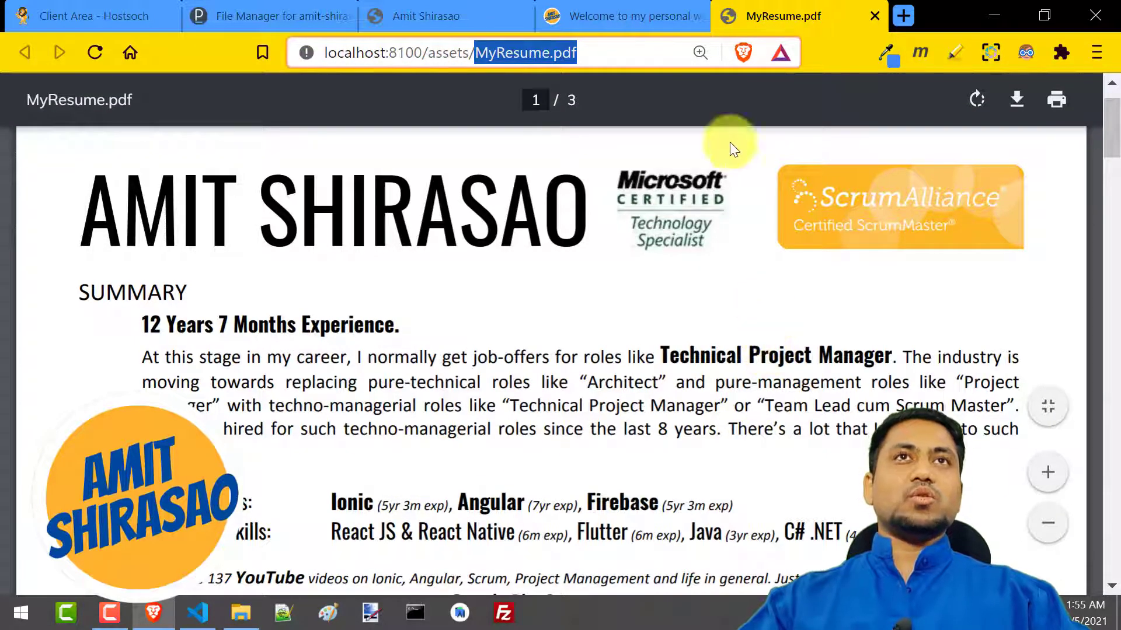
{"action": "left_click", "coordinate": [642, 24]}
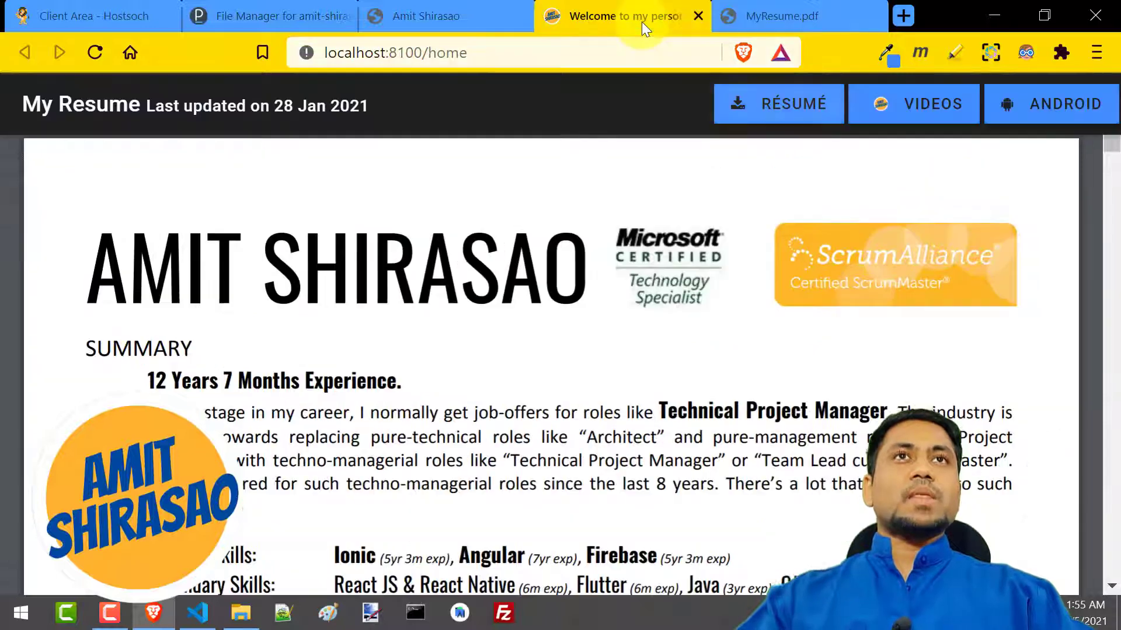
{"action": "left_click", "coordinate": [894, 111]}
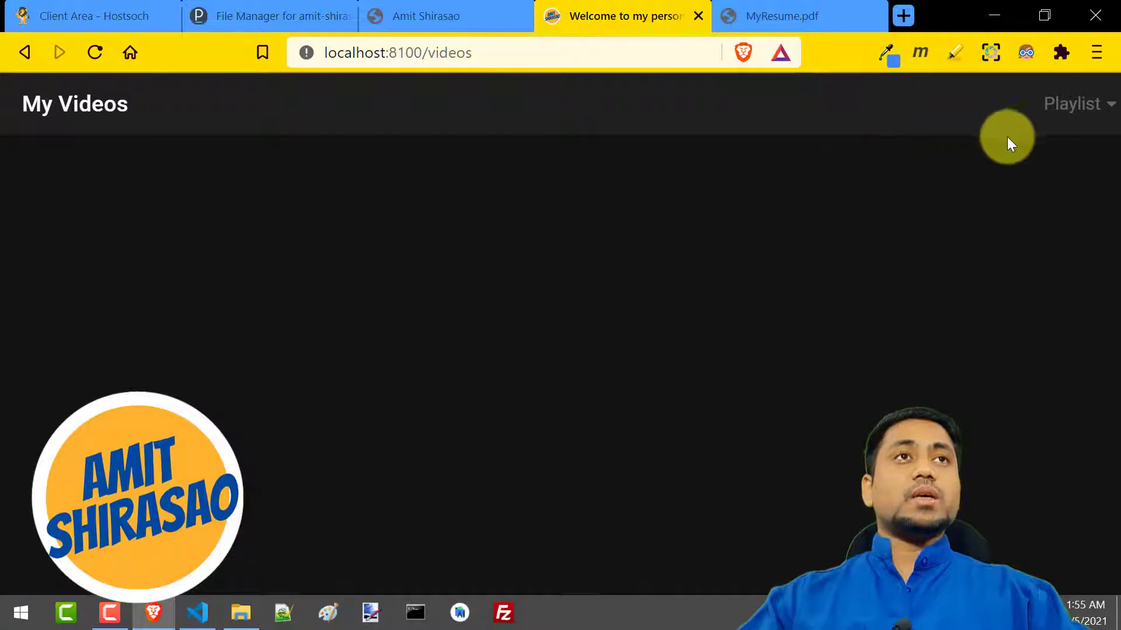
{"action": "left_click", "coordinate": [1063, 116]}
{"action": "left_click", "coordinate": [460, 298]}
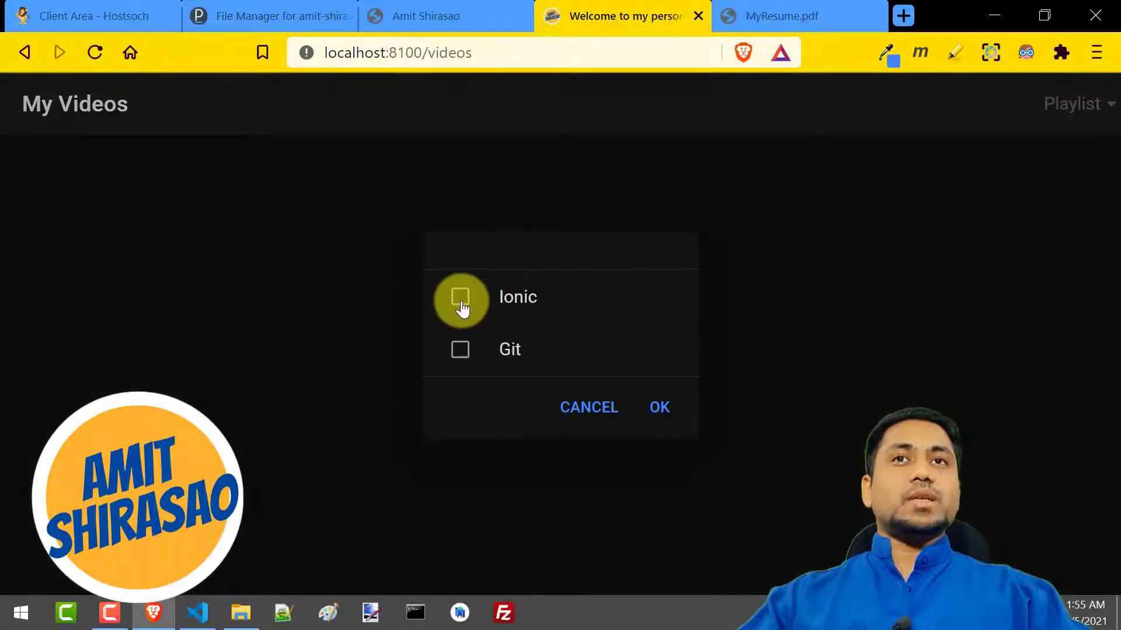
{"action": "left_click", "coordinate": [654, 409]}
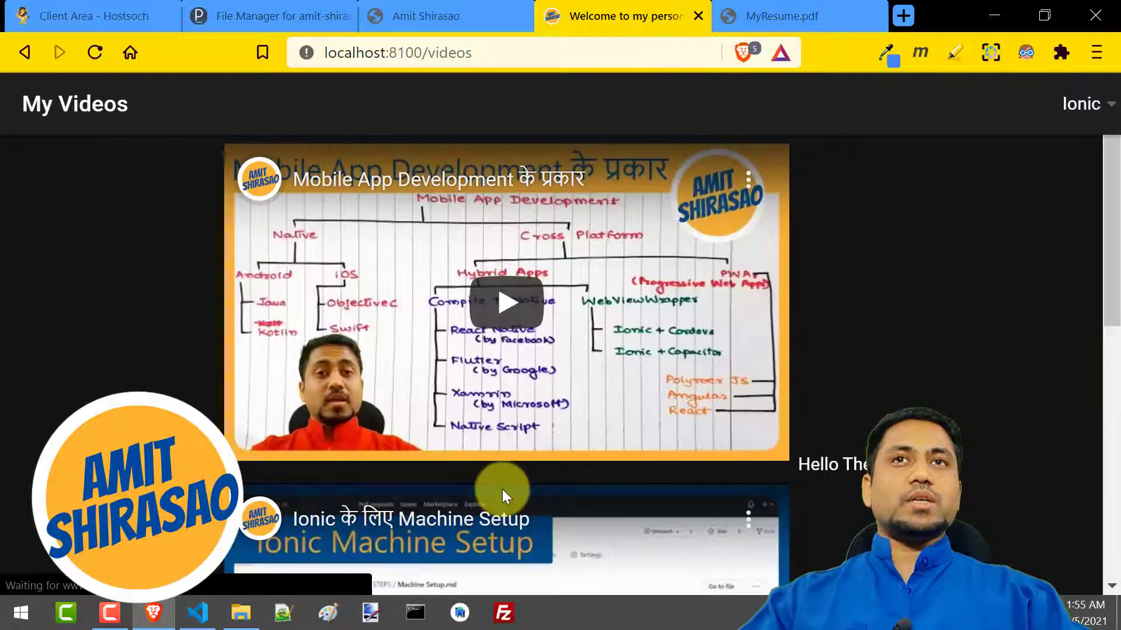
{"action": "key", "text": "ctrl+minus"}
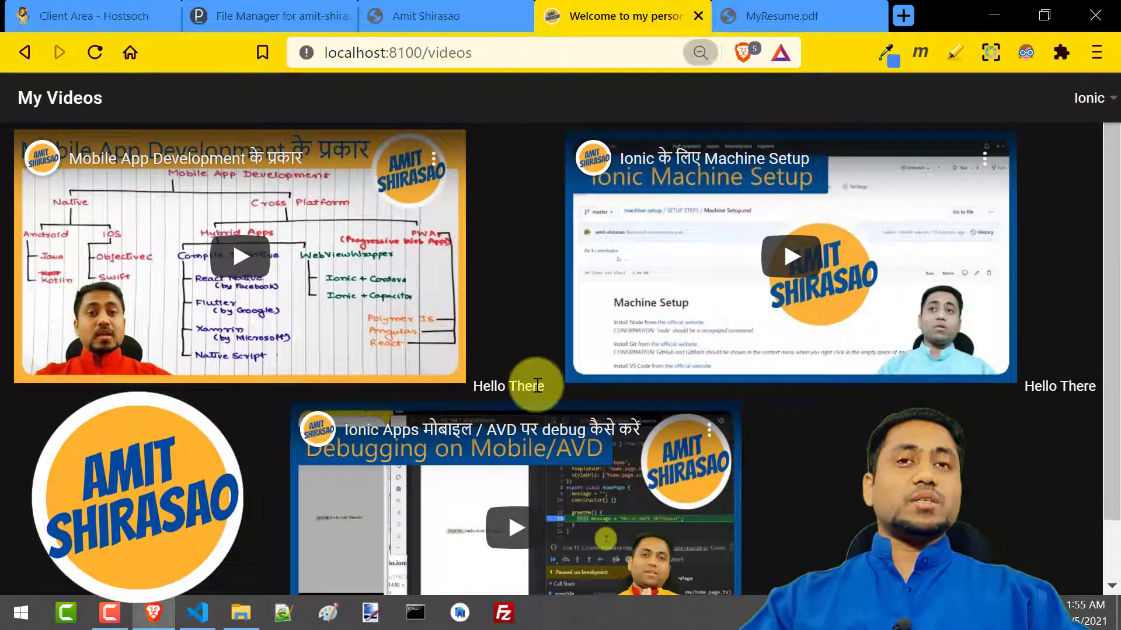
{"action": "scroll", "coordinate": [833, 464], "scroll_direction": "down", "scroll_amount": 1}
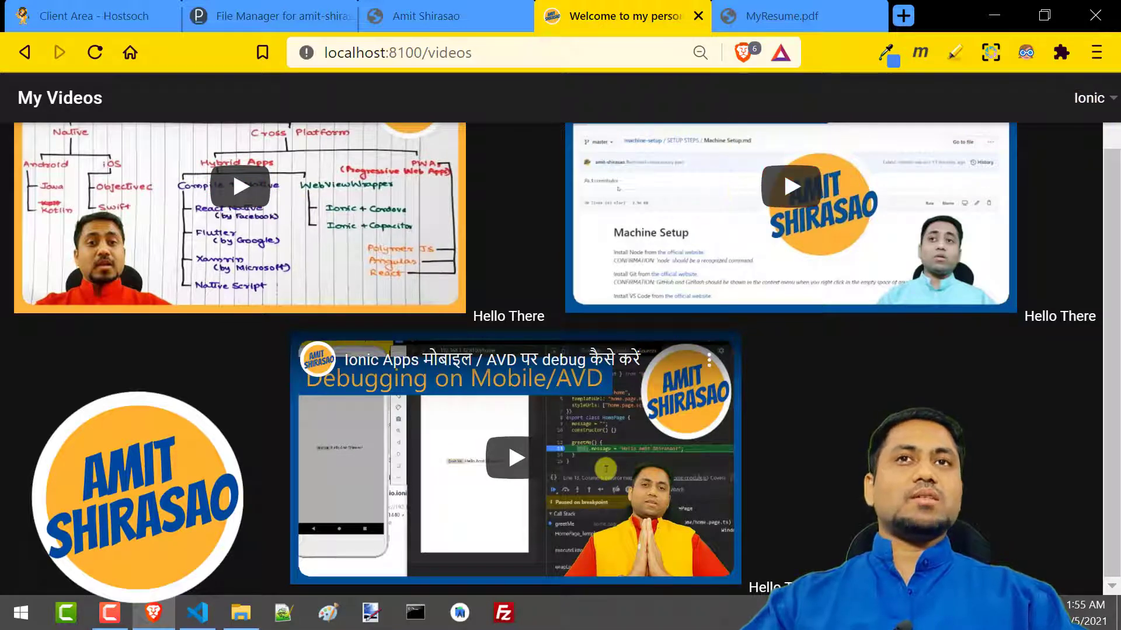
{"action": "scroll", "coordinate": [411, 485], "scroll_direction": "up", "scroll_amount": 1}
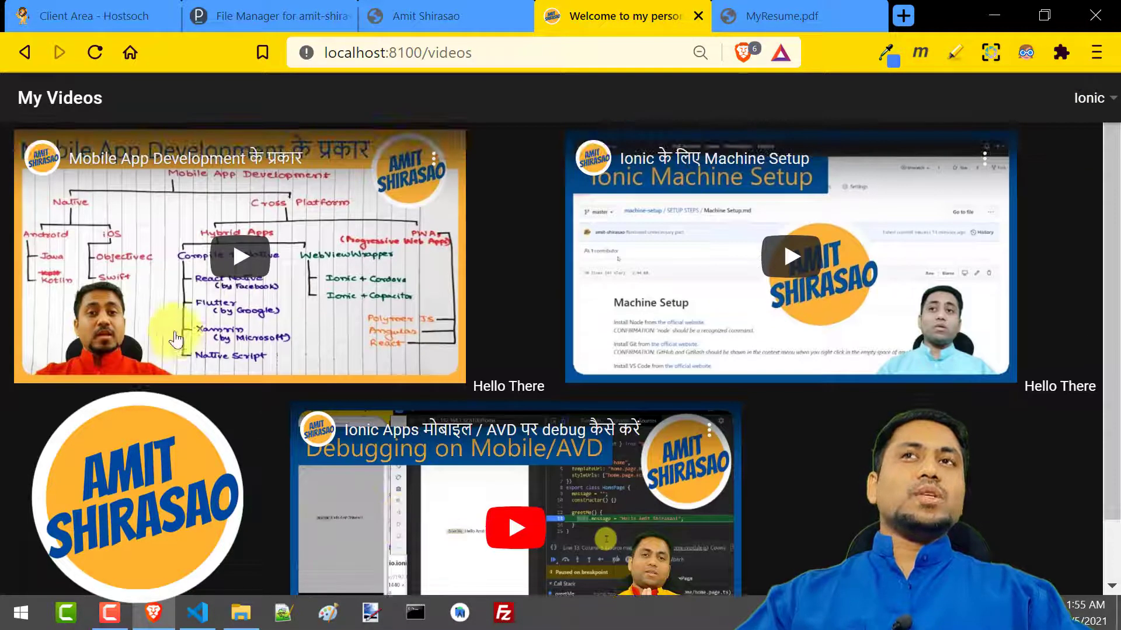
Add the Git playlist to the Ionic selection on the Videos page and look through the combined videos
{"action": "left_click", "coordinate": [1086, 97]}
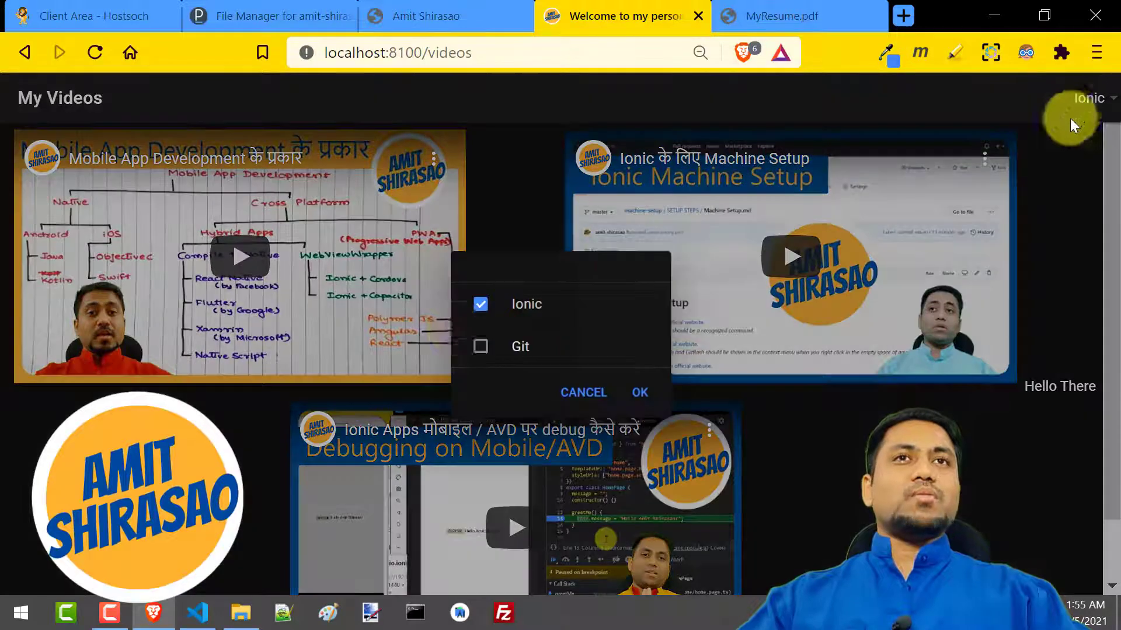
{"action": "left_click", "coordinate": [480, 348]}
{"action": "left_click", "coordinate": [640, 393]}
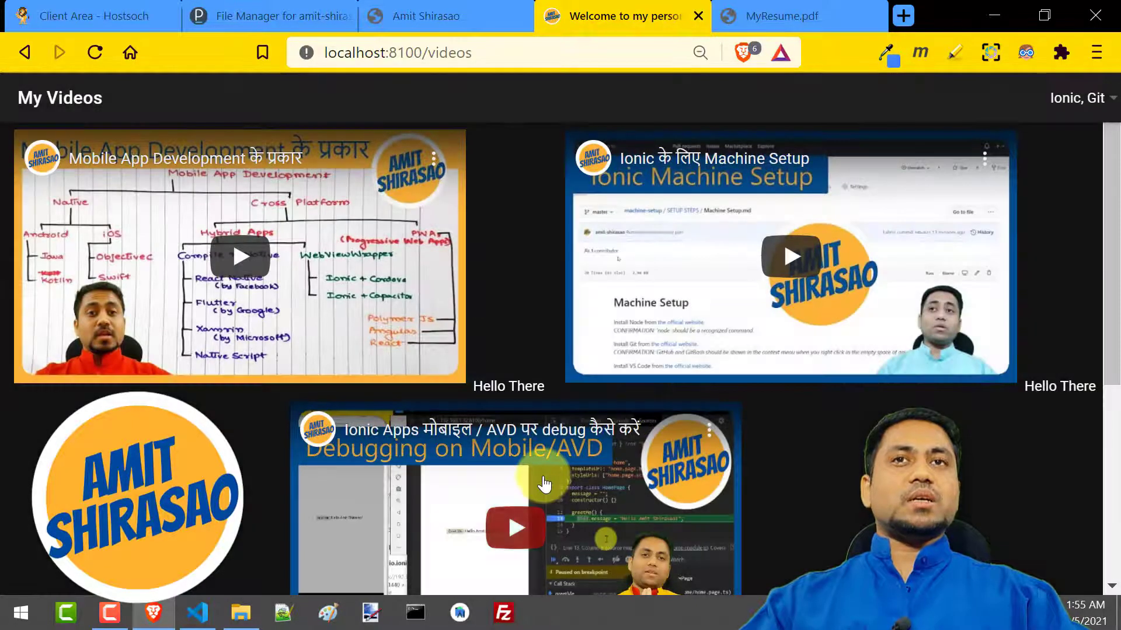
{"action": "scroll", "coordinate": [447, 405], "scroll_direction": "down", "scroll_amount": 5}
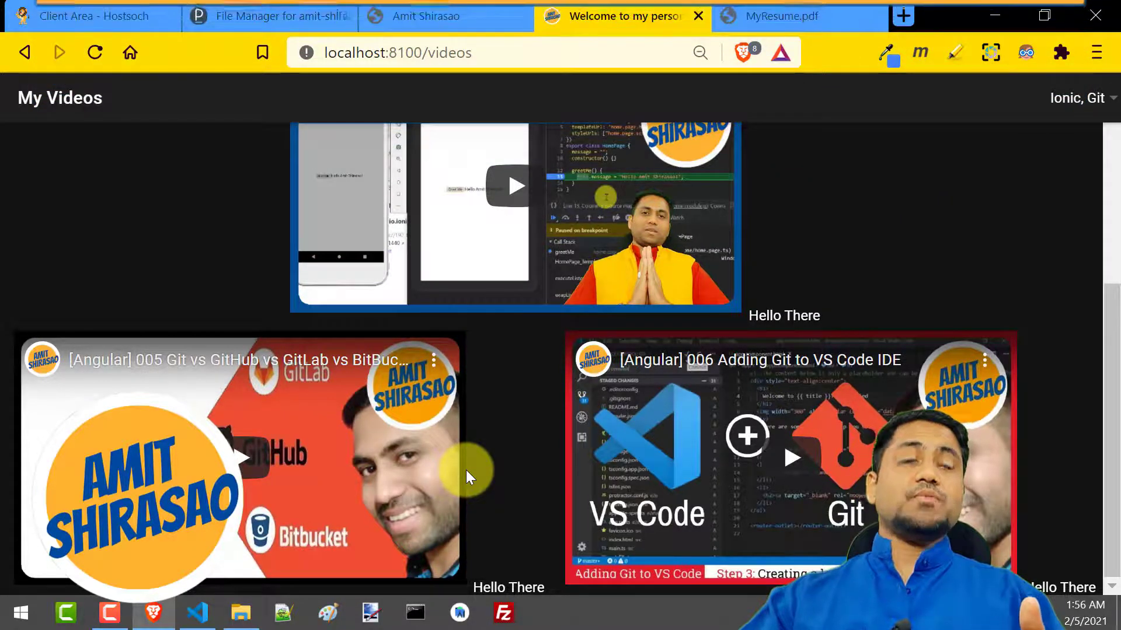
{"action": "scroll", "coordinate": [466, 471], "scroll_direction": "up", "scroll_amount": 6}
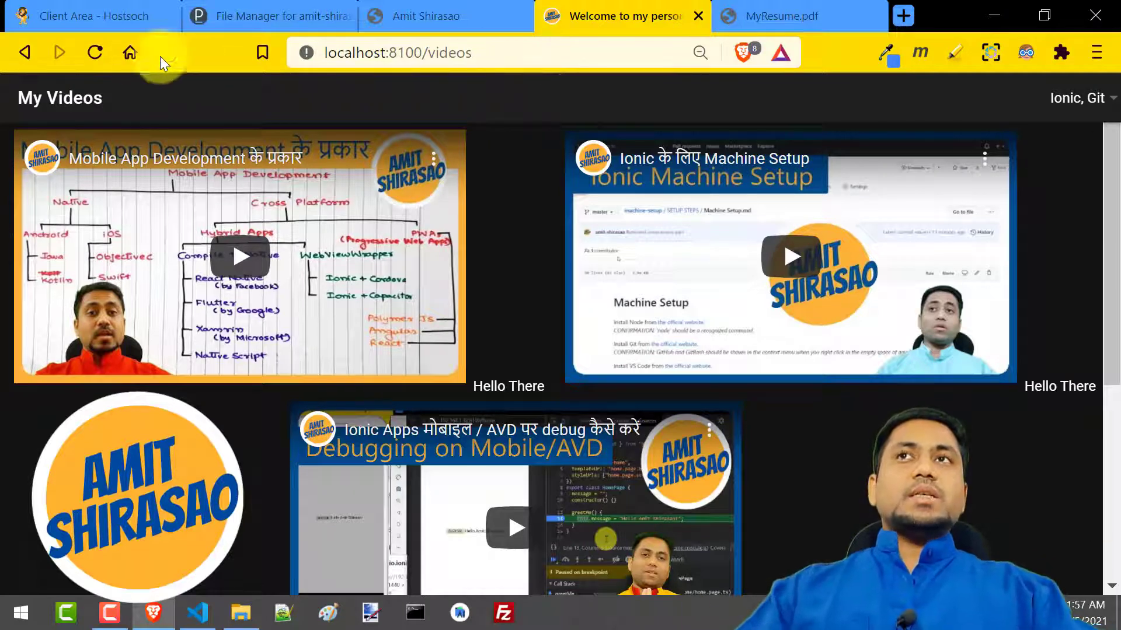
Compare with the live website, return to the local site's home page, and open its Android page, highlighting the localhost:8100 address
{"action": "left_click", "coordinate": [423, 22]}
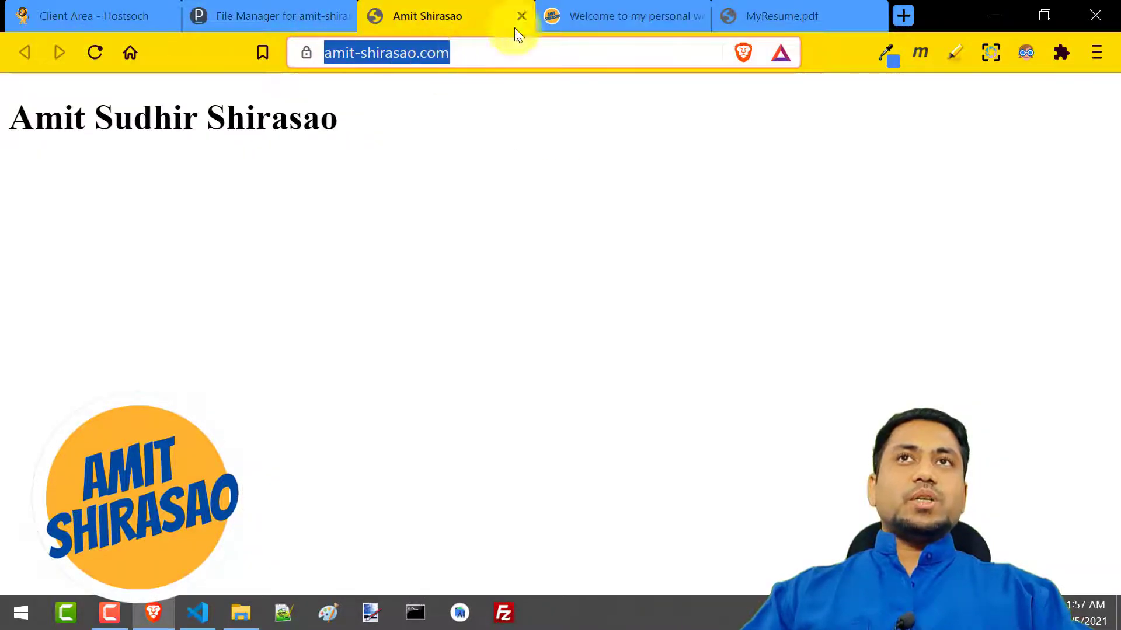
{"action": "left_click", "coordinate": [628, 11]}
{"action": "left_click", "coordinate": [24, 54]}
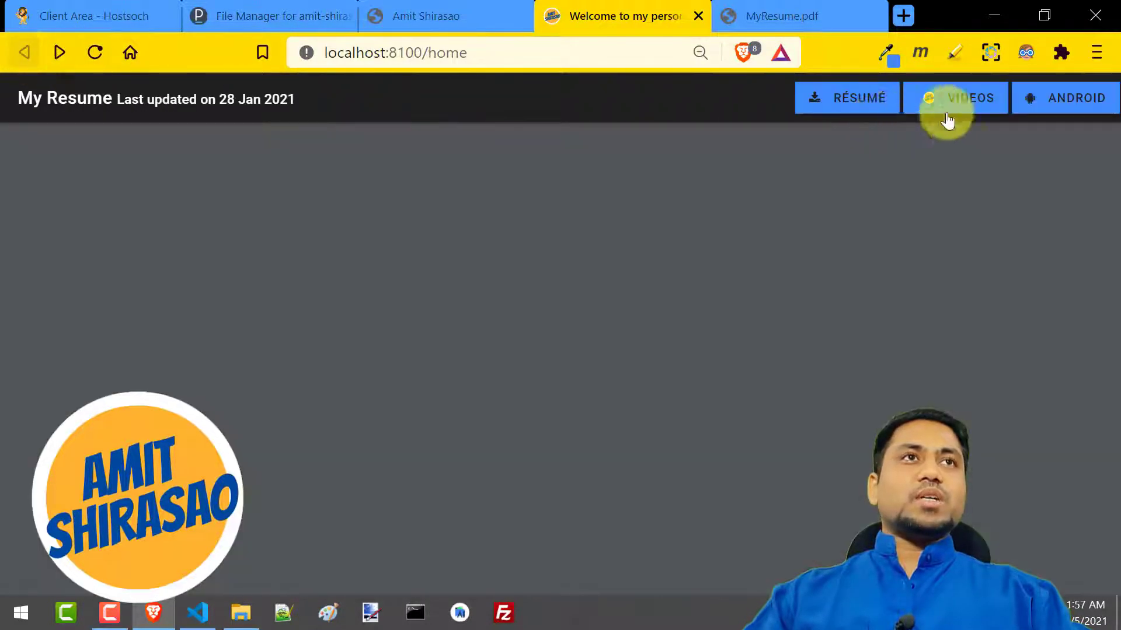
{"action": "left_click", "coordinate": [1037, 102]}
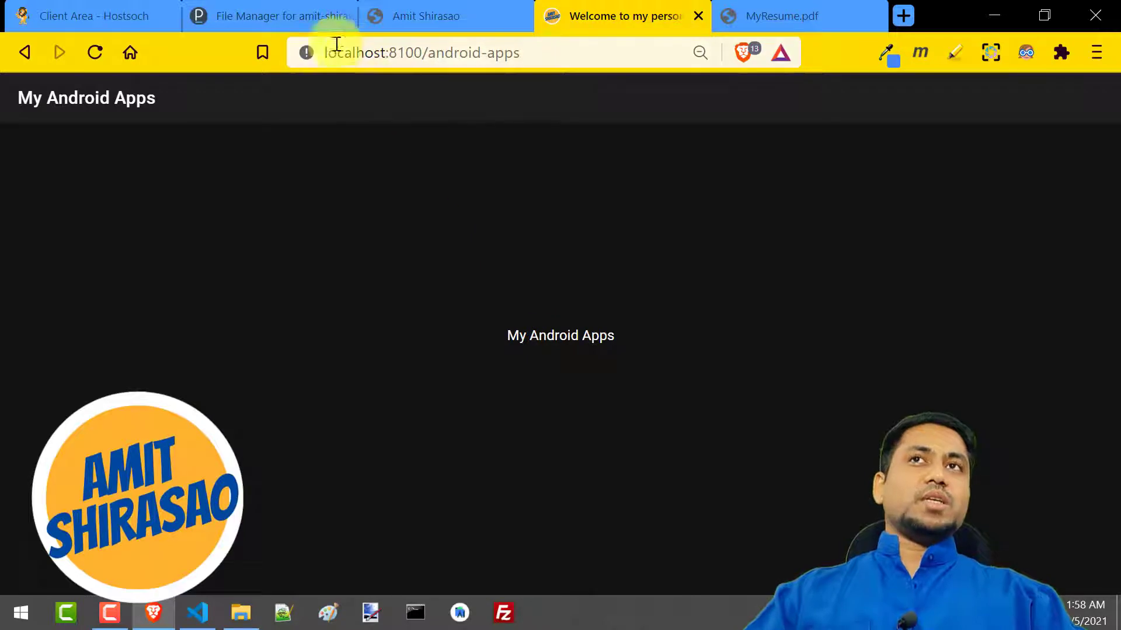
{"action": "left_click_drag", "start_coordinate": [326, 51], "coordinate": [423, 50]}
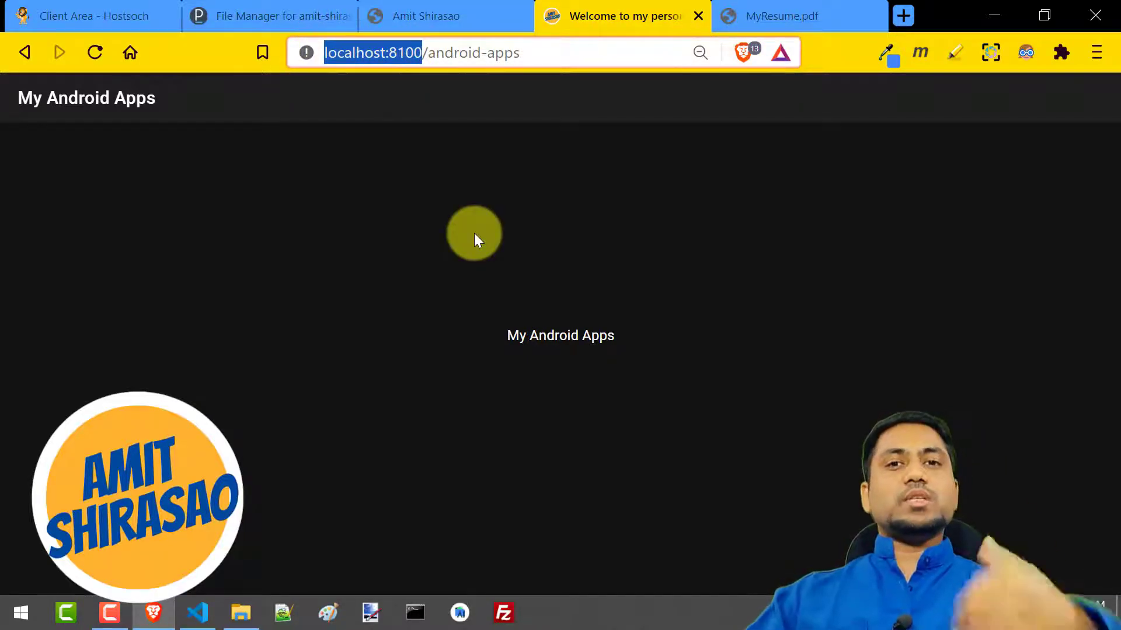
View the domain's hosting information in the Hostsoch client area, and examine the enlarged development server output in Visual Studio Code
{"action": "left_click", "coordinate": [65, 9]}
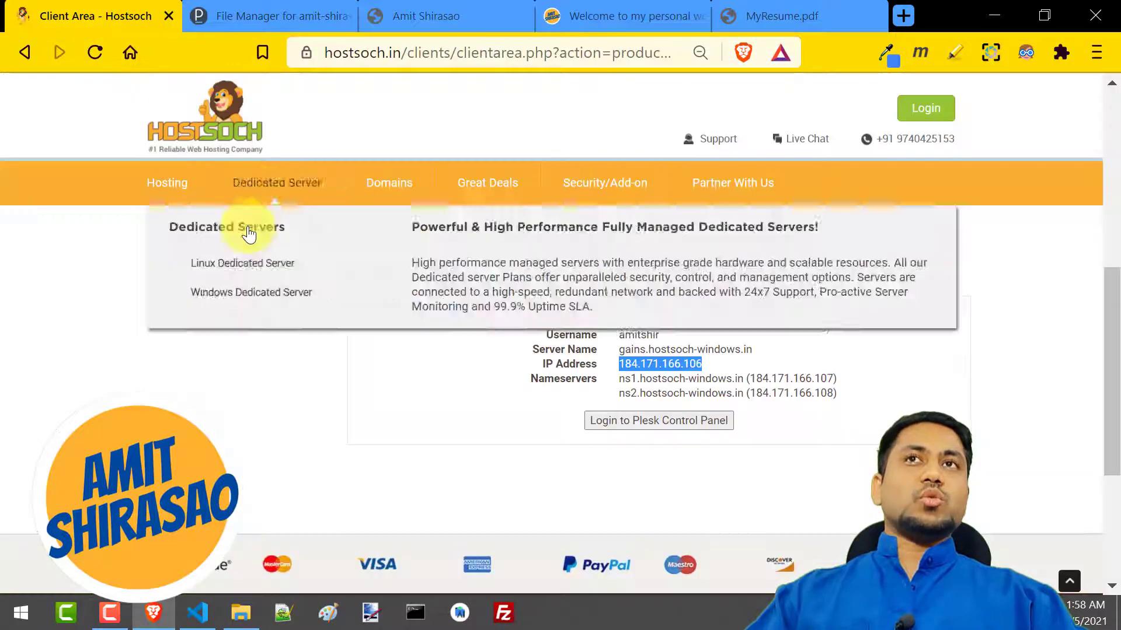
{"action": "left_click", "coordinate": [860, 464]}
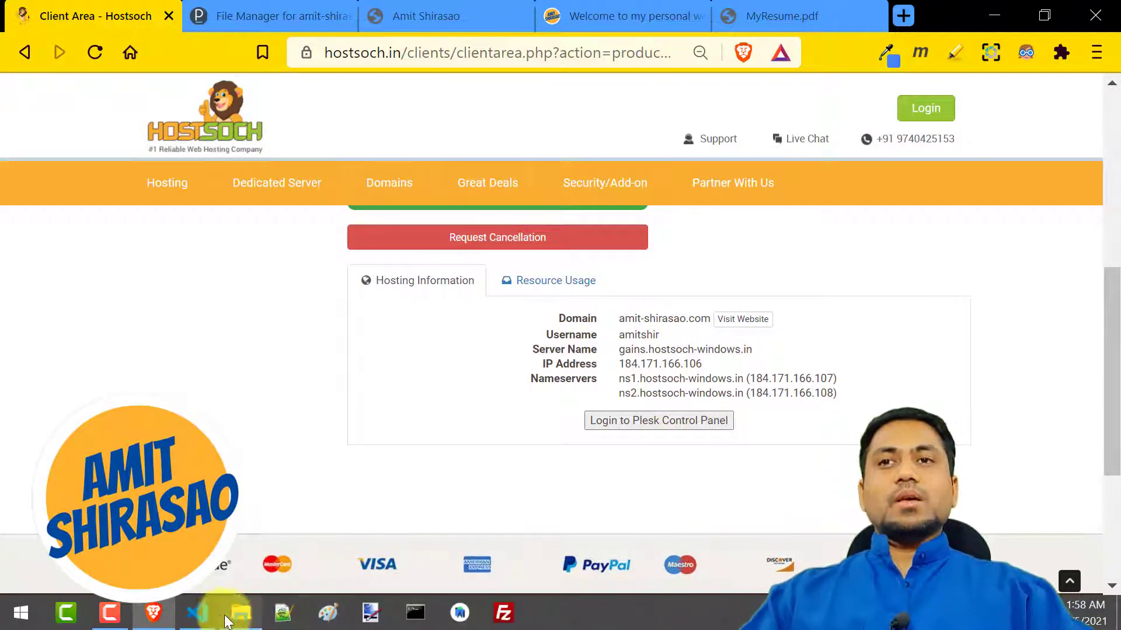
{"action": "left_click", "coordinate": [190, 621]}
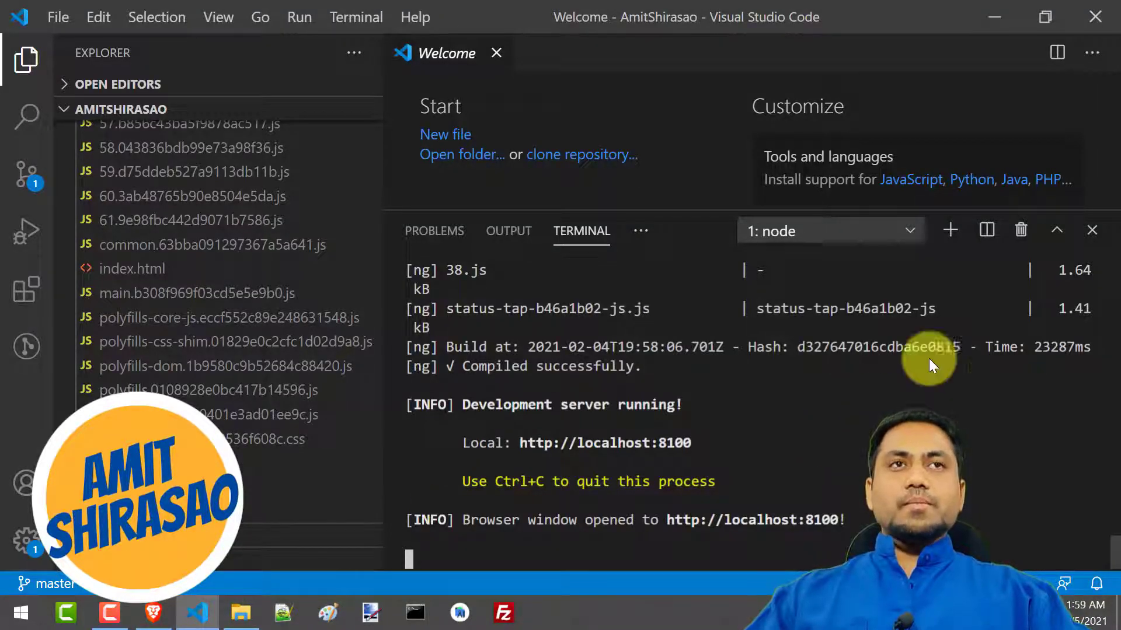
{"action": "left_click", "coordinate": [1058, 229]}
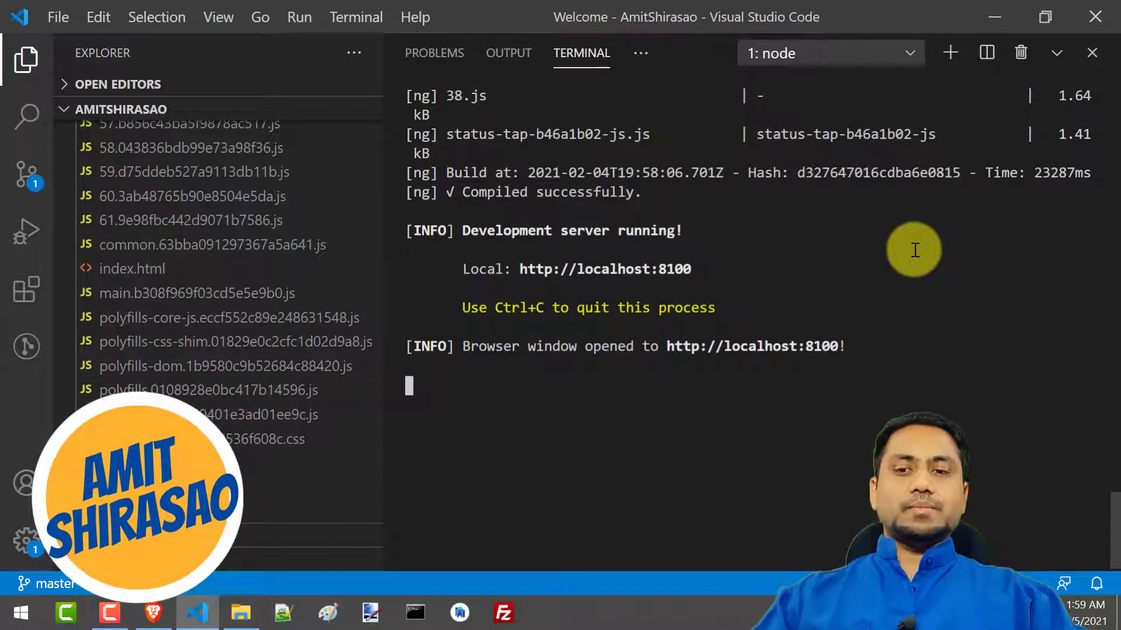
{"action": "left_click", "coordinate": [1057, 53]}
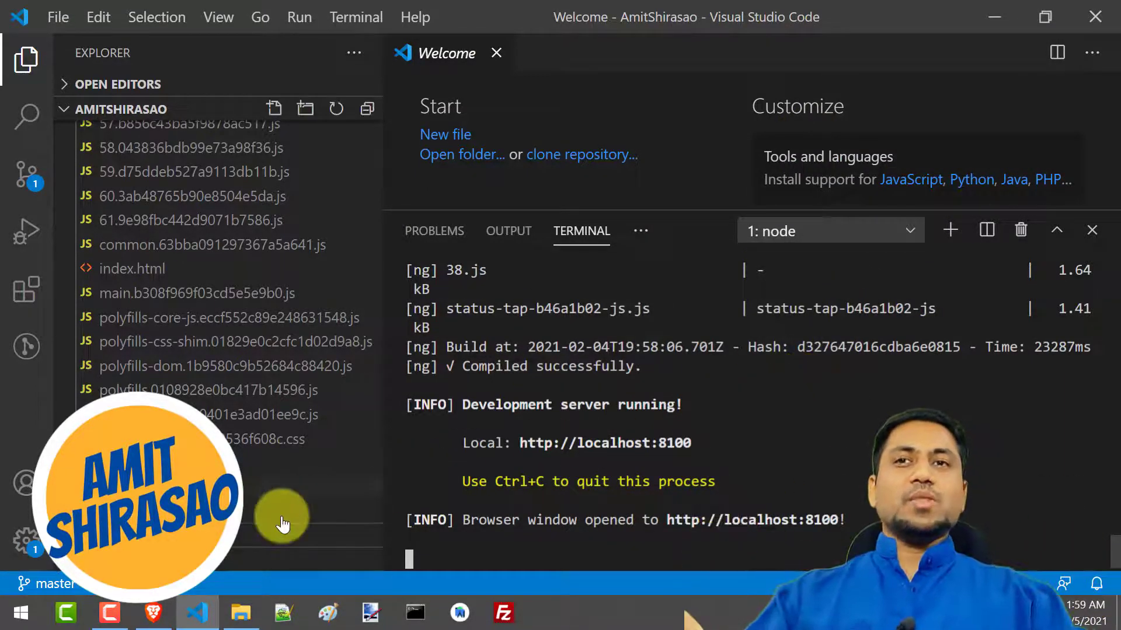
Open a maximized Node.js command prompt and change to the resume project's folder inside D:\Git
{"action": "left_click", "coordinate": [412, 613]}
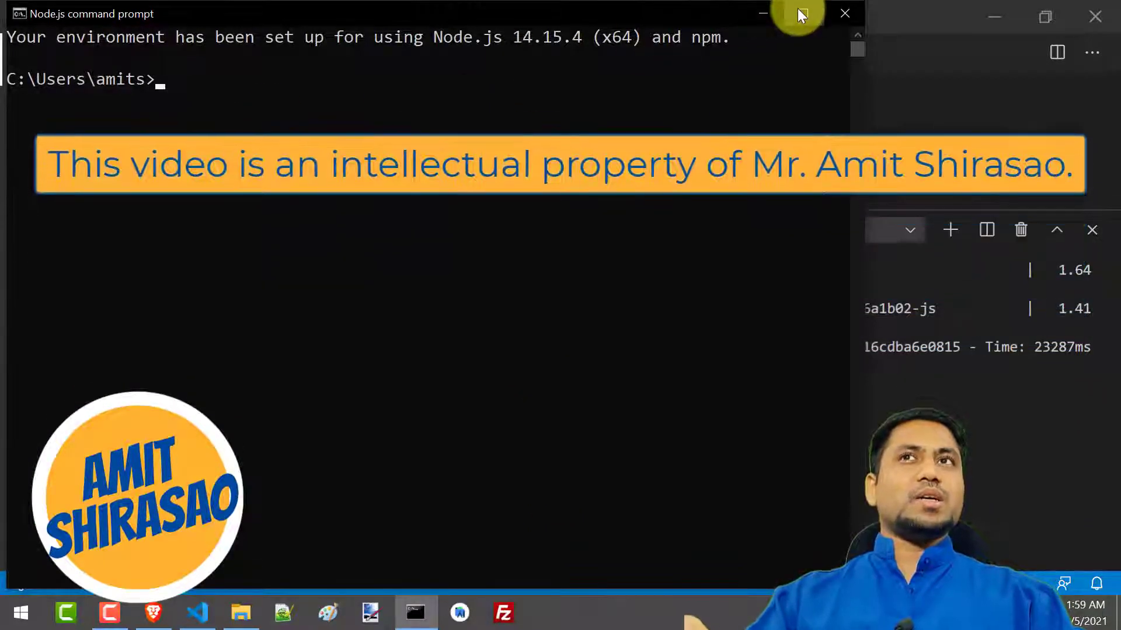
{"action": "left_click", "coordinate": [798, 9]}
{"action": "type", "text": "d:"}
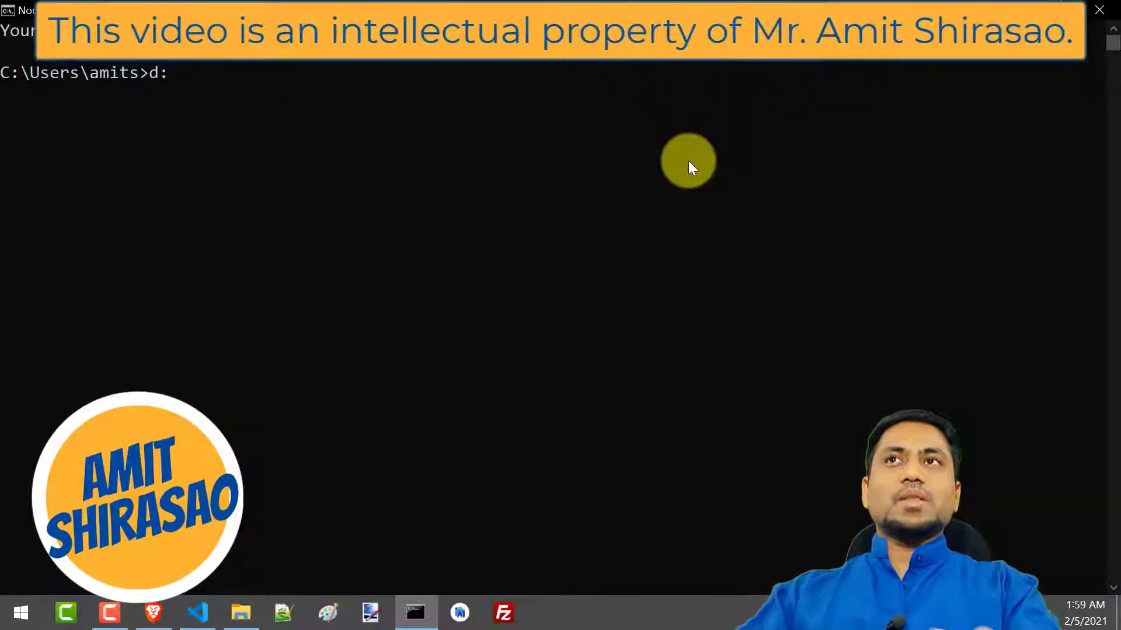
{"action": "key", "text": "Return"}
{"action": "type", "text": "cd"}
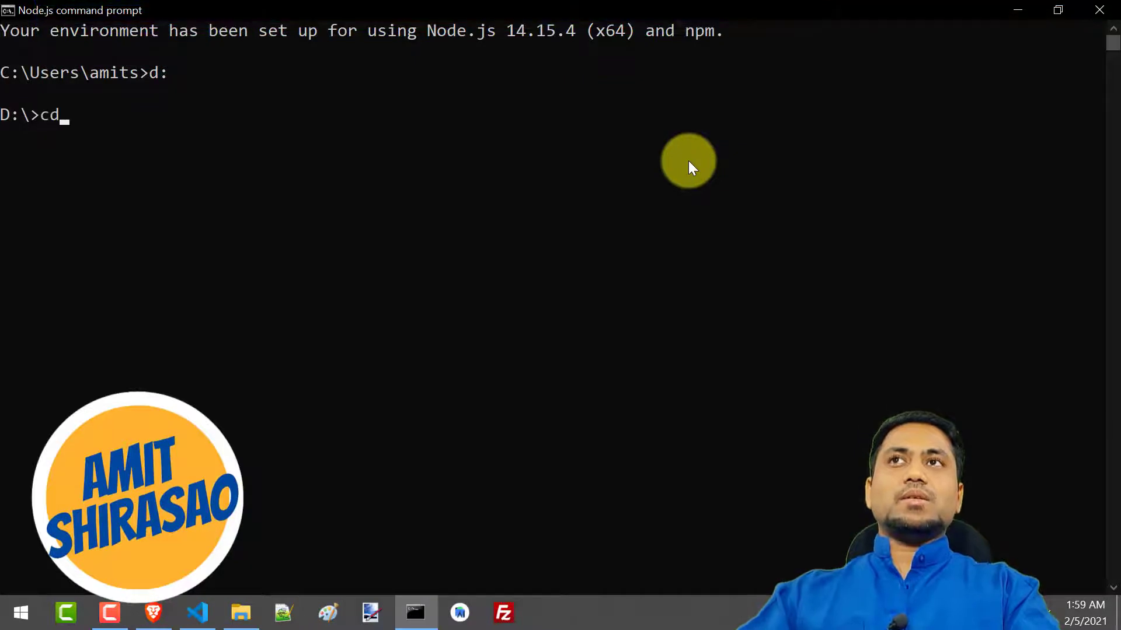
{"action": "type", "text": " git"}
{"action": "key", "text": "Return"}
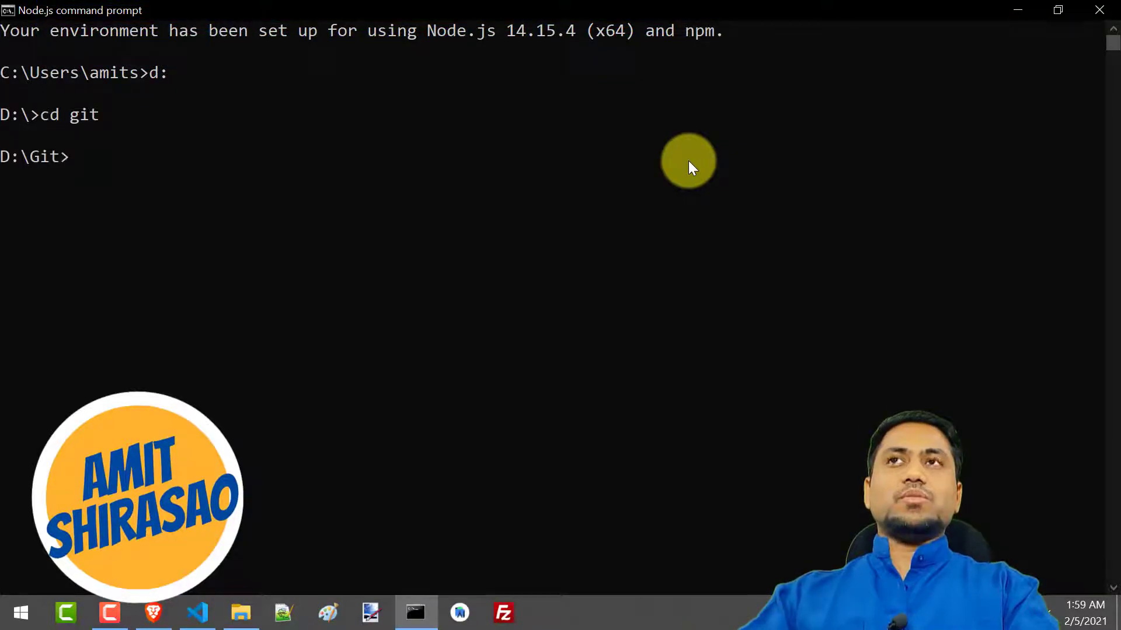
{"action": "type", "text": "cd amit"}
{"action": "key", "text": "Tab"}
{"action": "key", "text": "Return"}
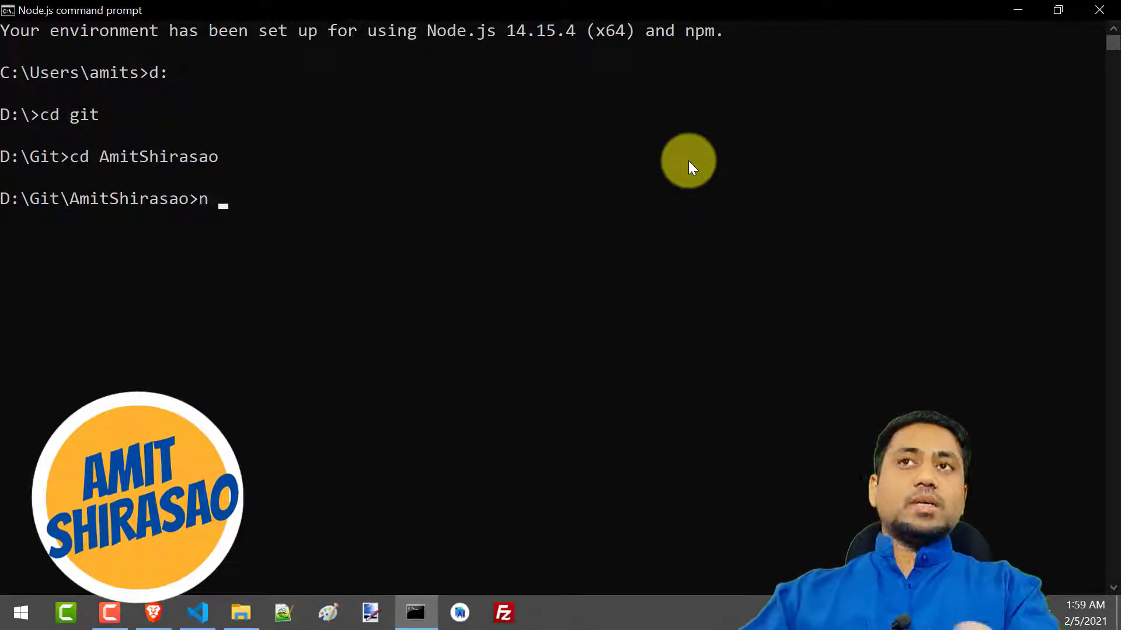
Enter the ionic build command at the prompt, and collapse the project tree in Visual Studio Code to locate the www folder
{"action": "type", "text": "ionic build"}
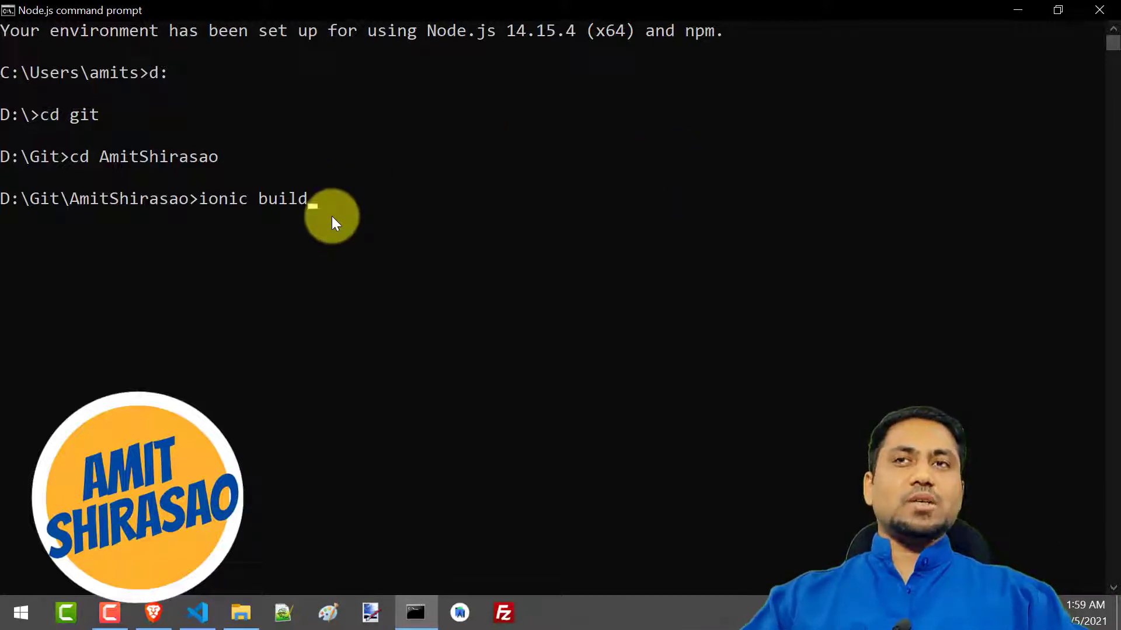
{"action": "key", "text": "alt+Tab"}
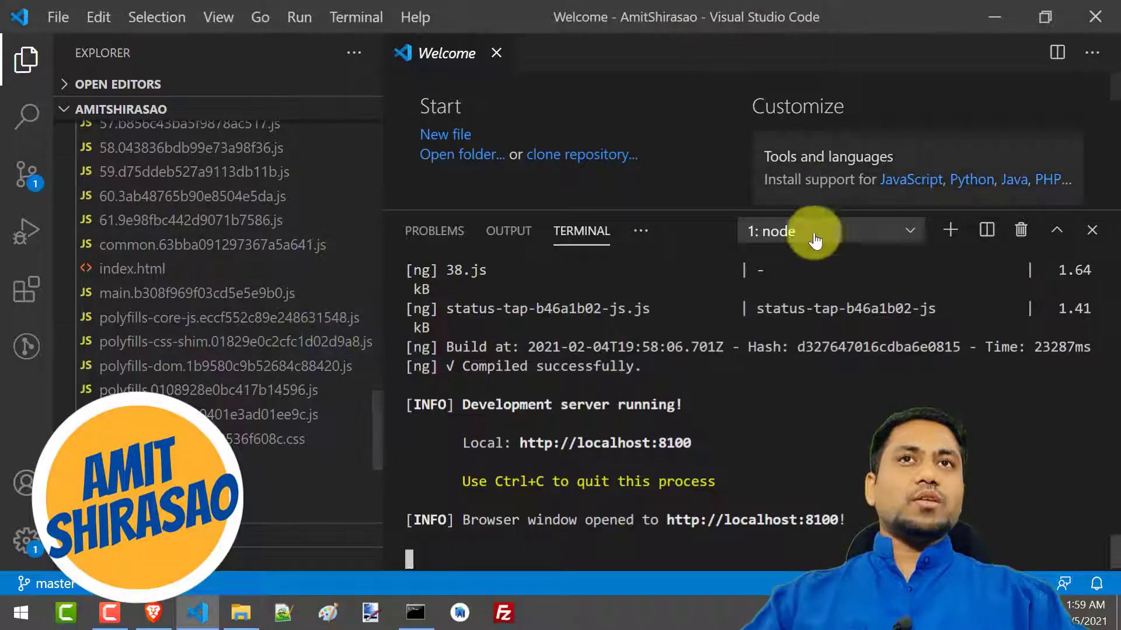
{"action": "left_click", "coordinate": [366, 109]}
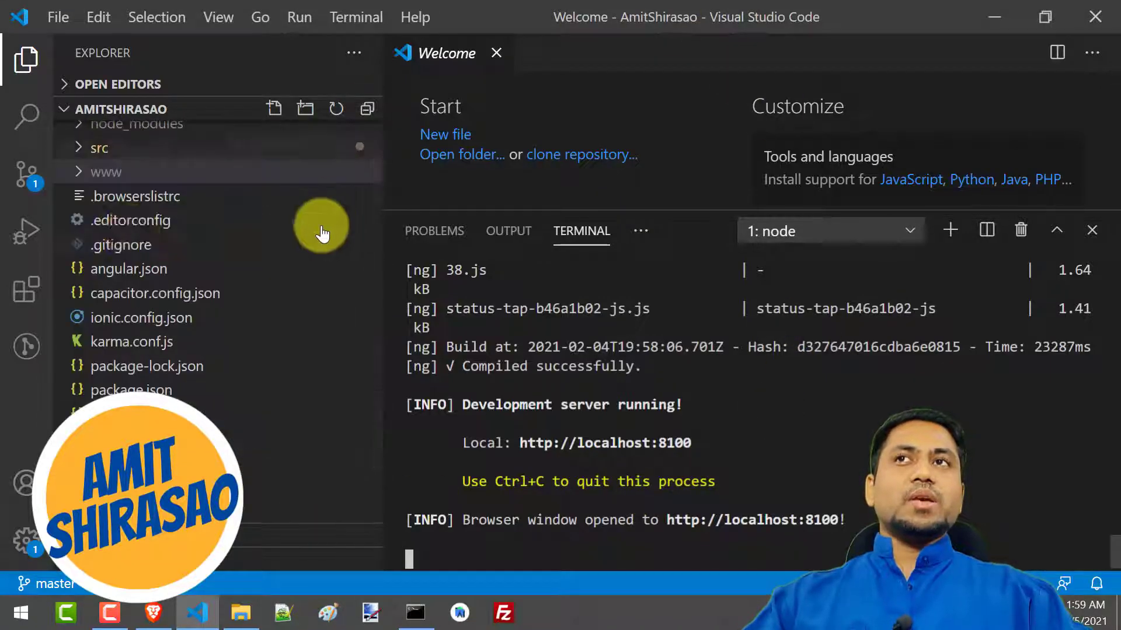
{"action": "scroll", "coordinate": [137, 178], "scroll_direction": "up", "scroll_amount": 1}
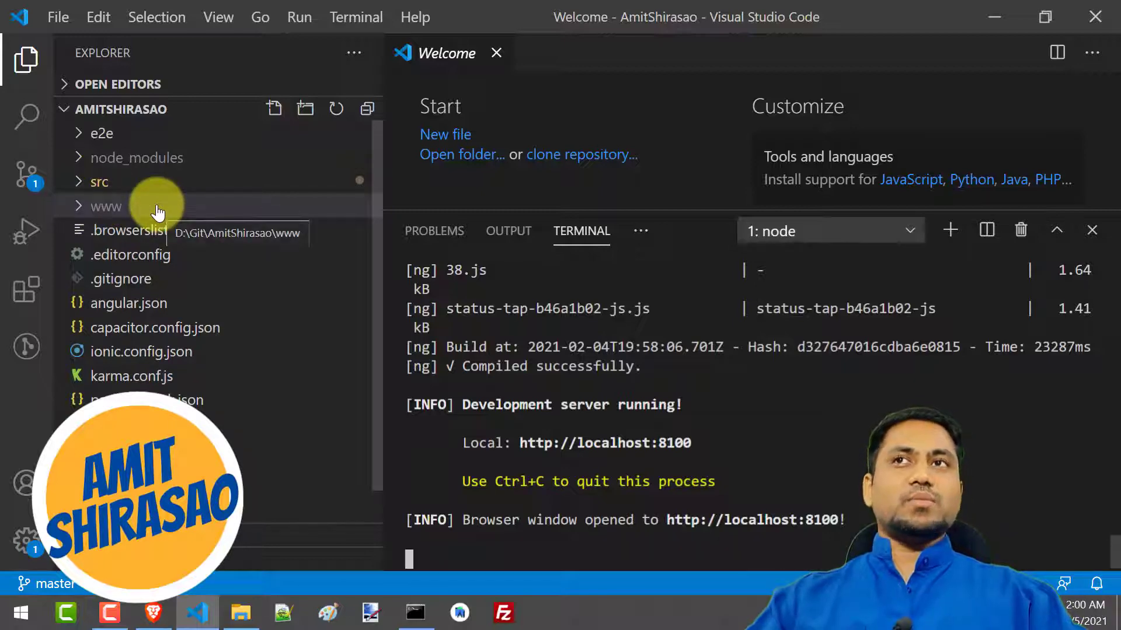
Place the command prompt beside the project's file tree and run ionic build so that the build completes
{"action": "key", "text": "alt+Tab"}
{"action": "left_click_drag", "start_coordinate": [166, 8], "coordinate": [437, 12]}
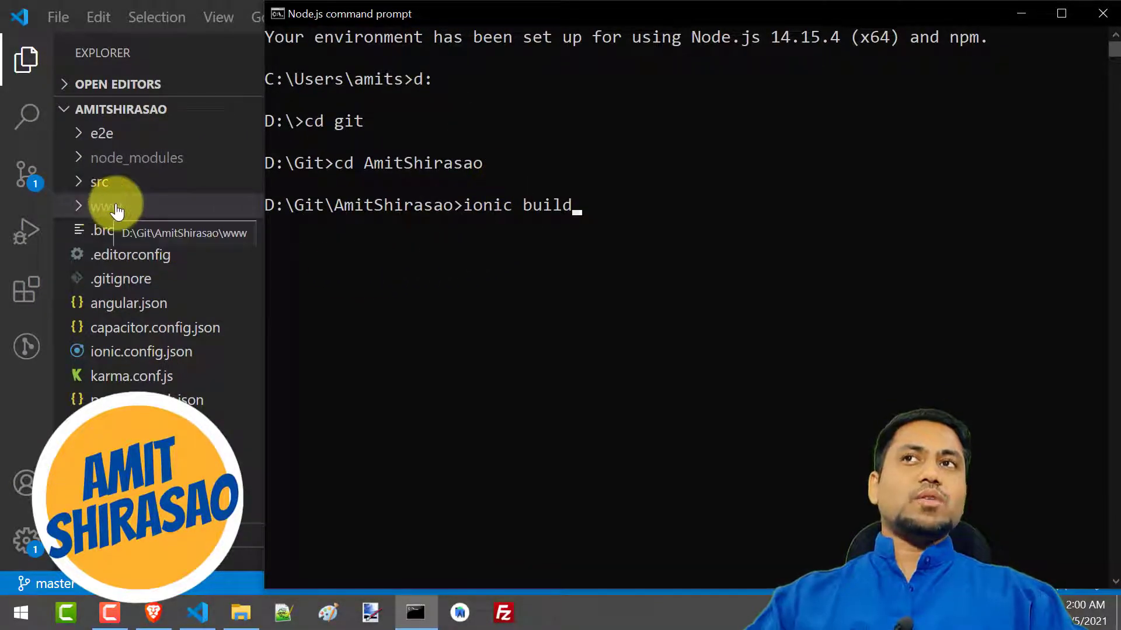
{"action": "left_click", "coordinate": [583, 211]}
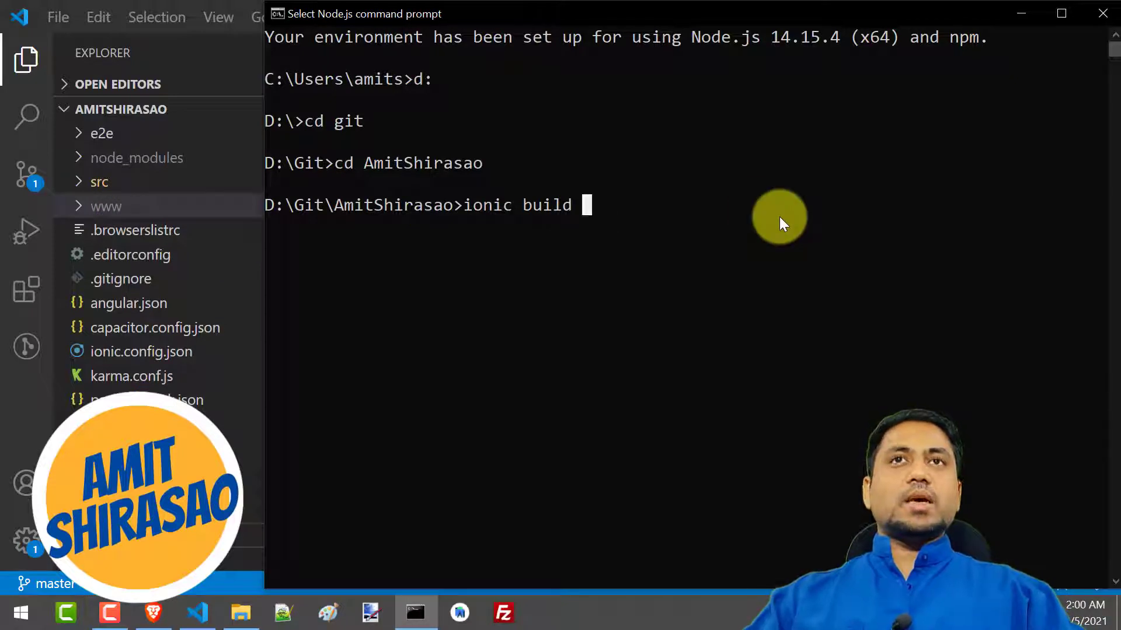
{"action": "key", "text": "Escape"}
{"action": "key", "text": "Return"}
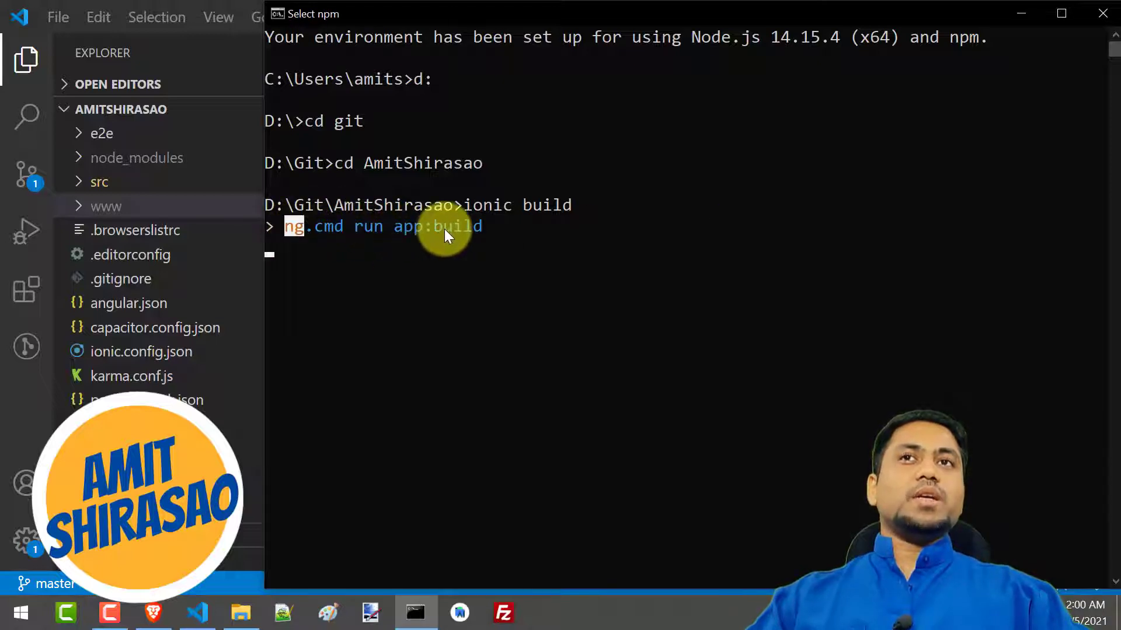
{"action": "left_click_drag", "start_coordinate": [444, 229], "coordinate": [514, 229]}
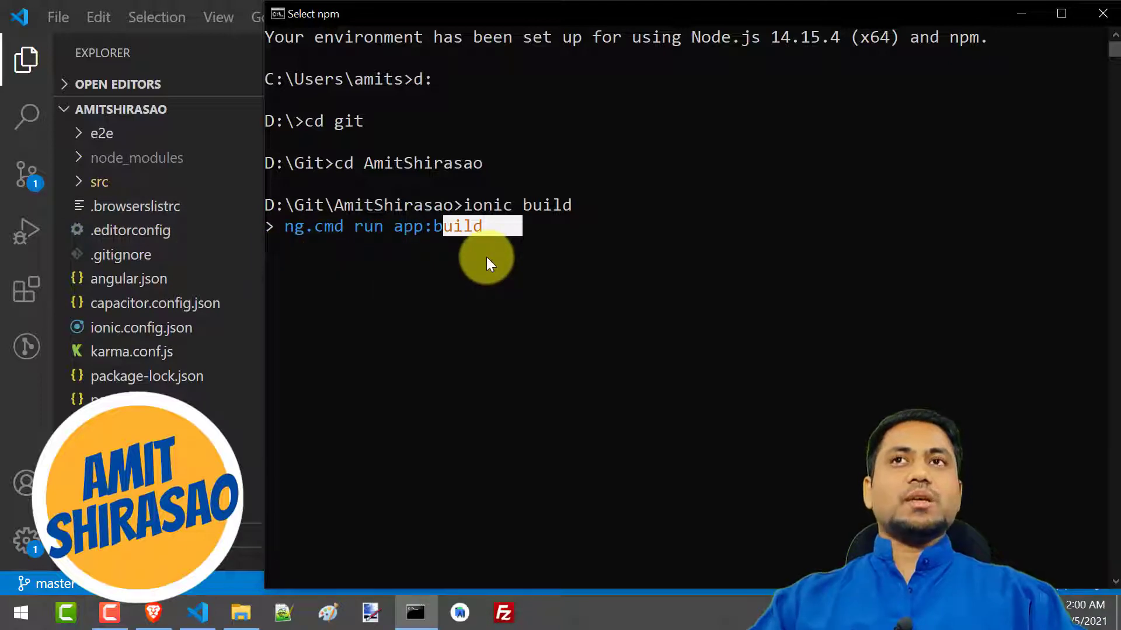
{"action": "left_click", "coordinate": [442, 275]}
{"action": "key", "text": "Escape"}
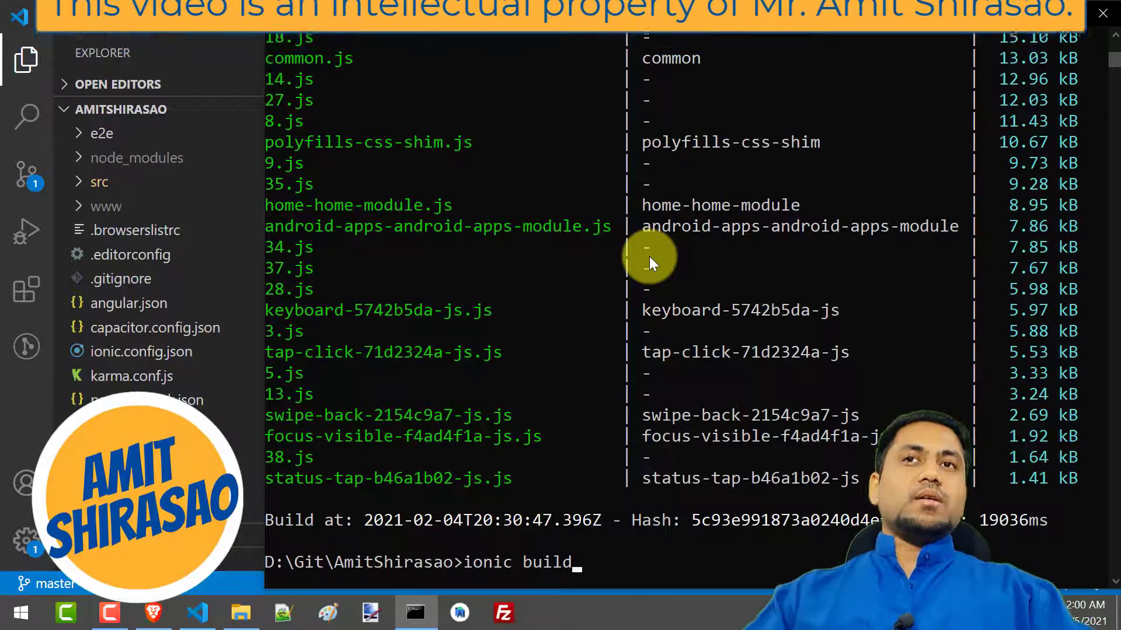
Examine the ionic build output in the command prompt, including the initial chunk files, lazy chunk files, sizes and build time
{"action": "scroll", "coordinate": [572, 306], "scroll_direction": "up", "scroll_amount": 5}
{"action": "scroll", "coordinate": [572, 307], "scroll_direction": "up", "scroll_amount": 12}
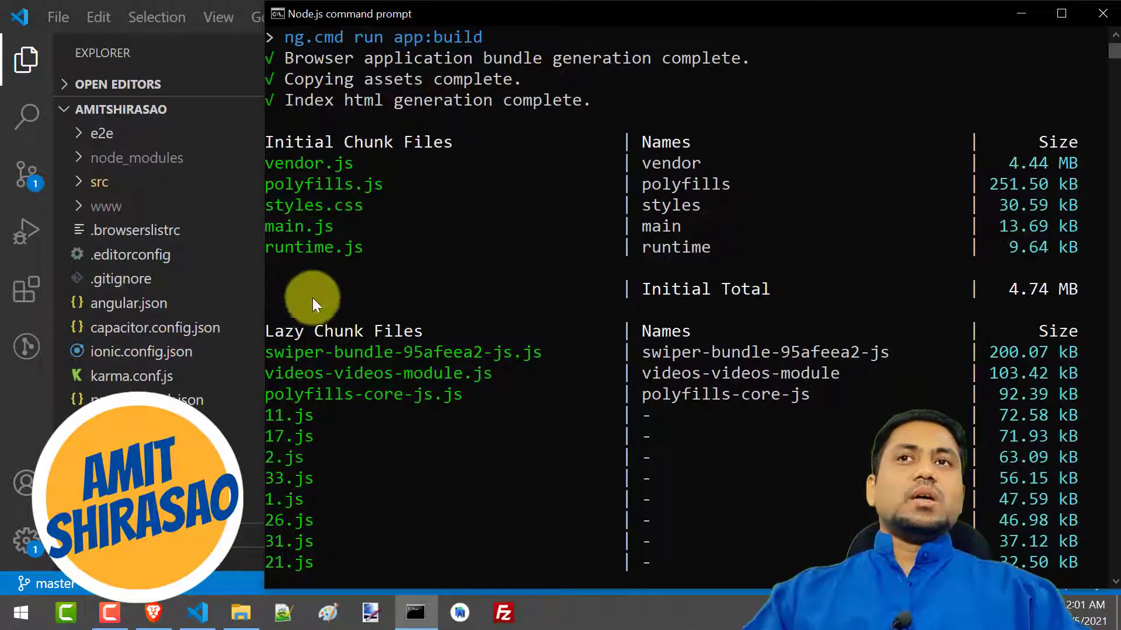
{"action": "left_click_drag", "start_coordinate": [286, 335], "coordinate": [423, 336]}
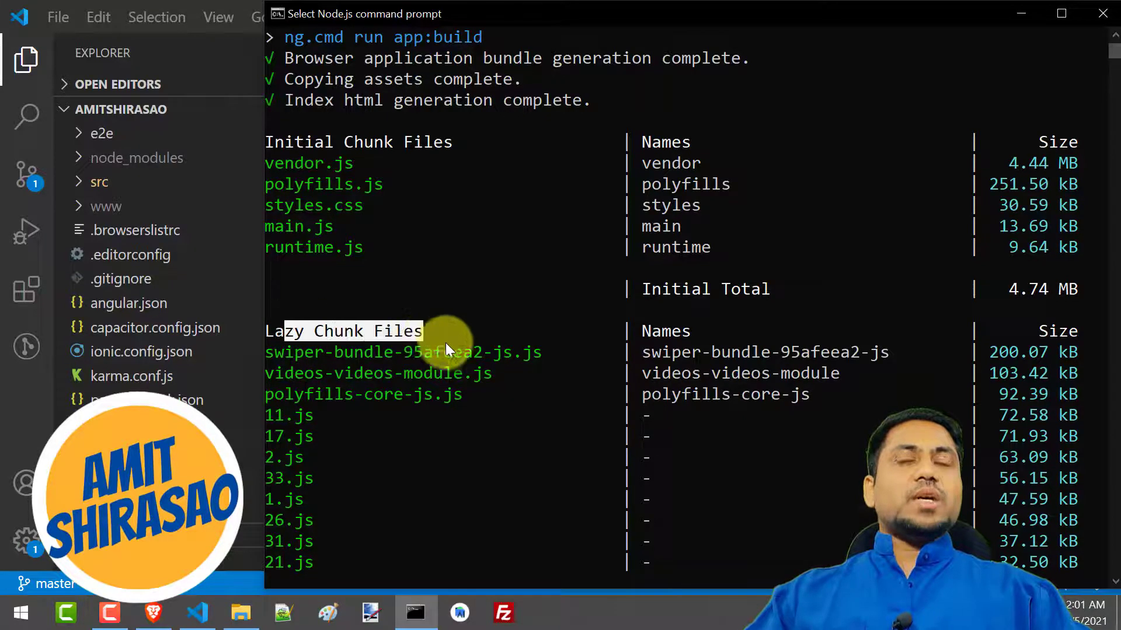
{"action": "scroll", "coordinate": [458, 377], "scroll_direction": "down", "scroll_amount": 1}
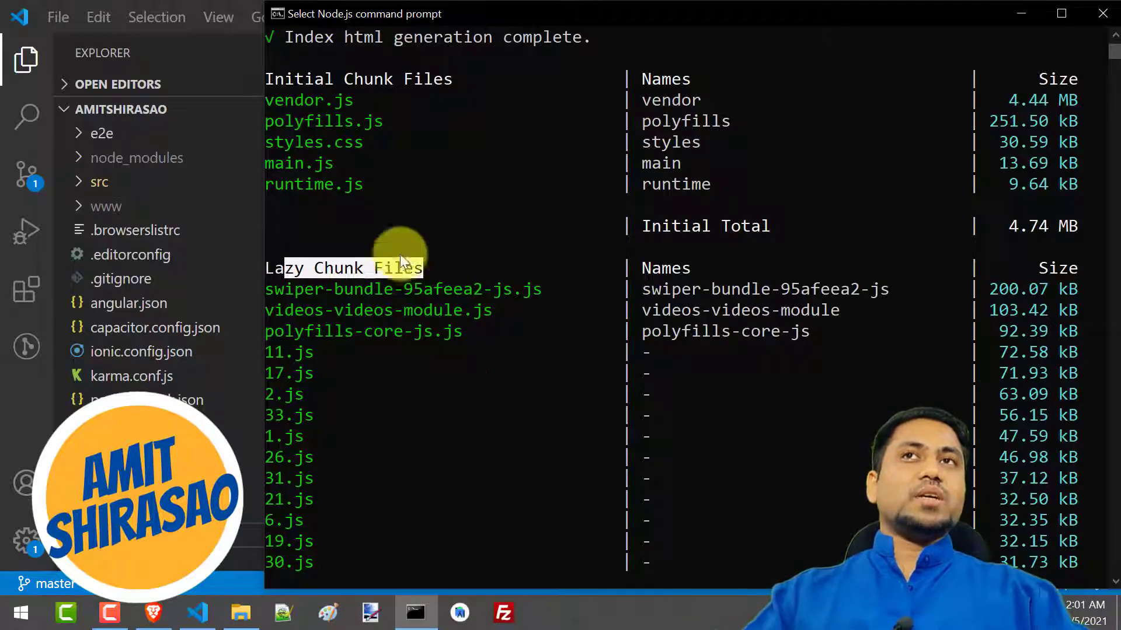
{"action": "left_click", "coordinate": [446, 387]}
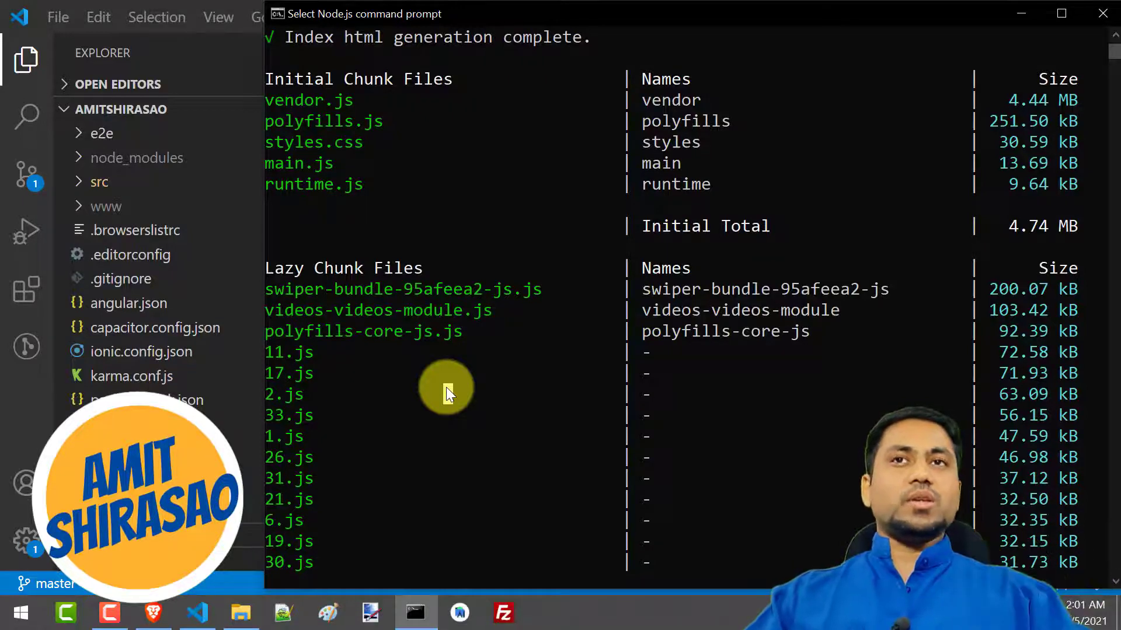
{"action": "scroll", "coordinate": [446, 402], "scroll_direction": "down", "scroll_amount": 9}
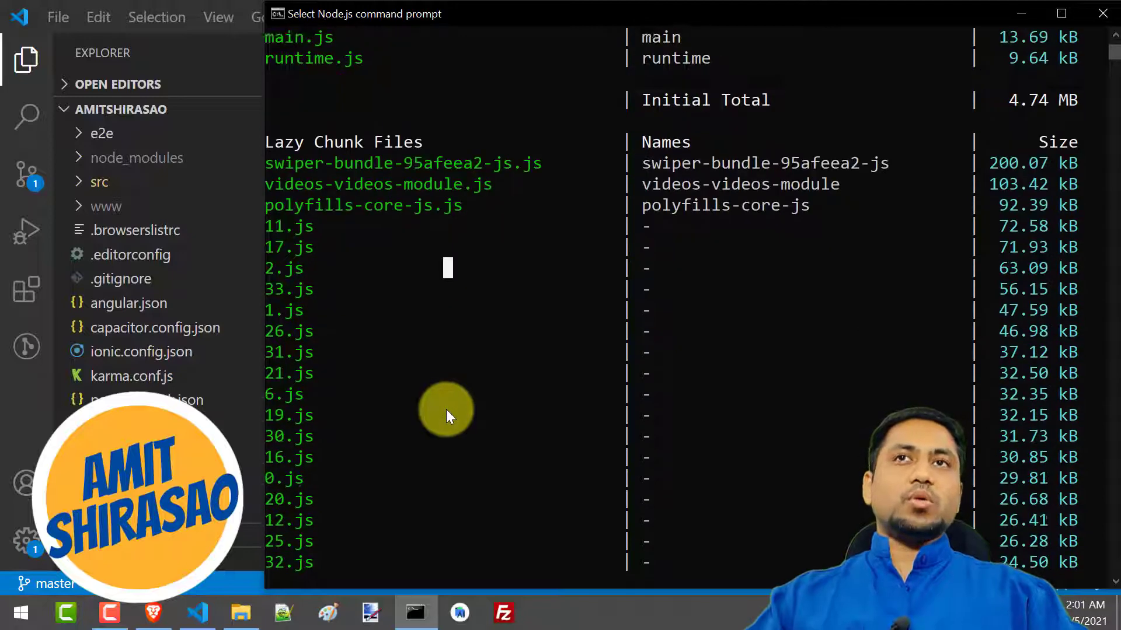
{"action": "scroll", "coordinate": [446, 409], "scroll_direction": "down", "scroll_amount": 15}
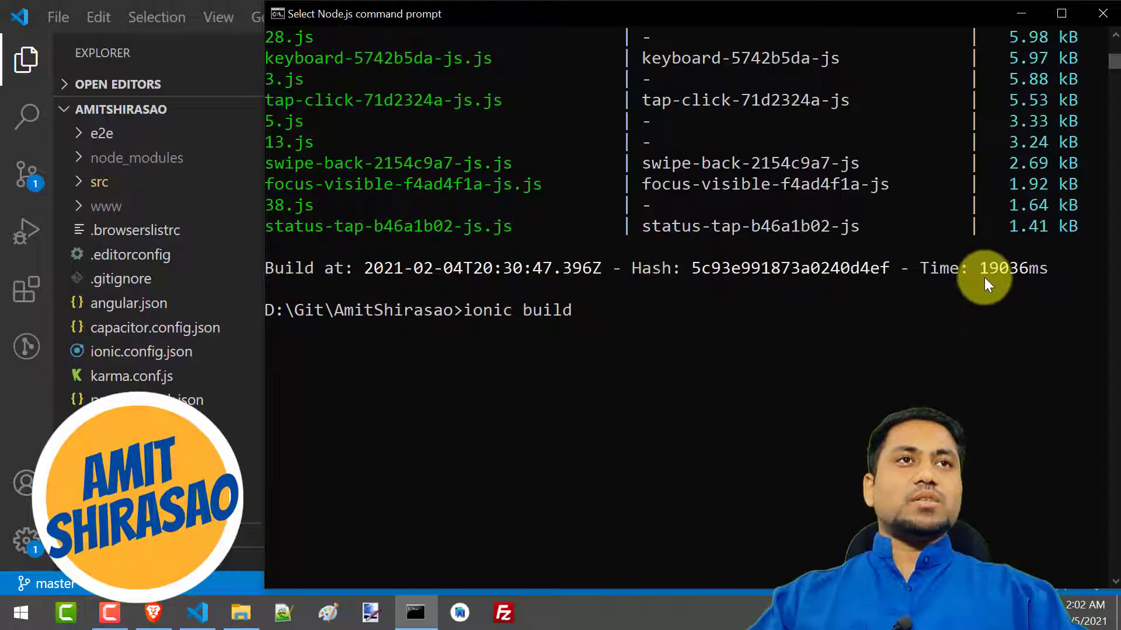
{"action": "left_click_drag", "start_coordinate": [980, 270], "coordinate": [1038, 269]}
{"action": "scroll", "coordinate": [973, 442], "scroll_direction": "up", "scroll_amount": 15}
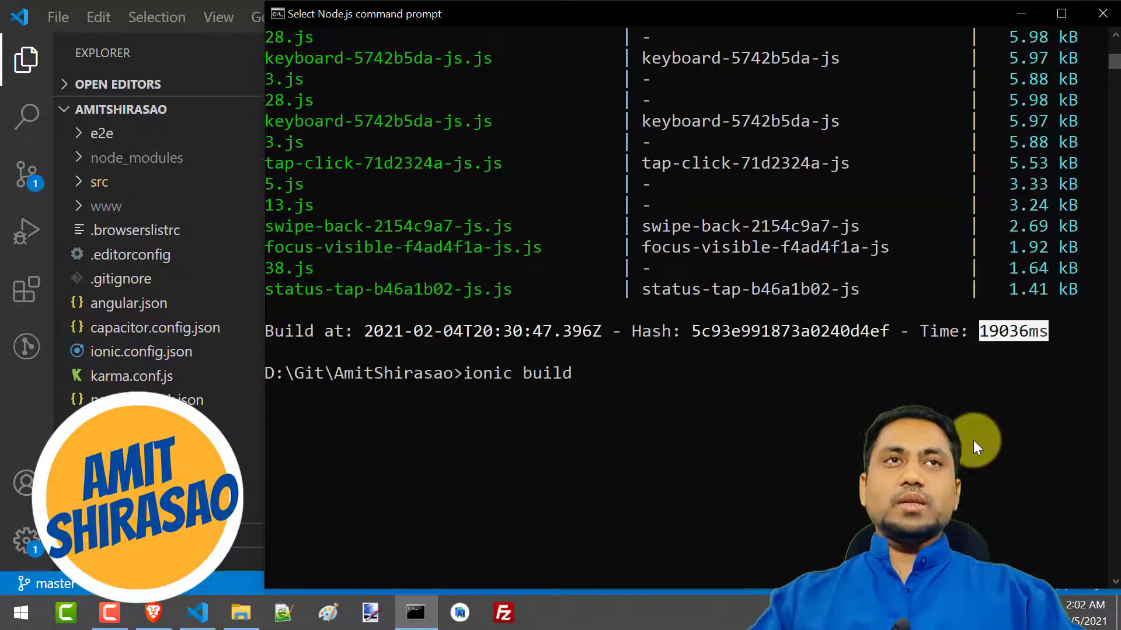
{"action": "scroll", "coordinate": [972, 440], "scroll_direction": "up", "scroll_amount": 6}
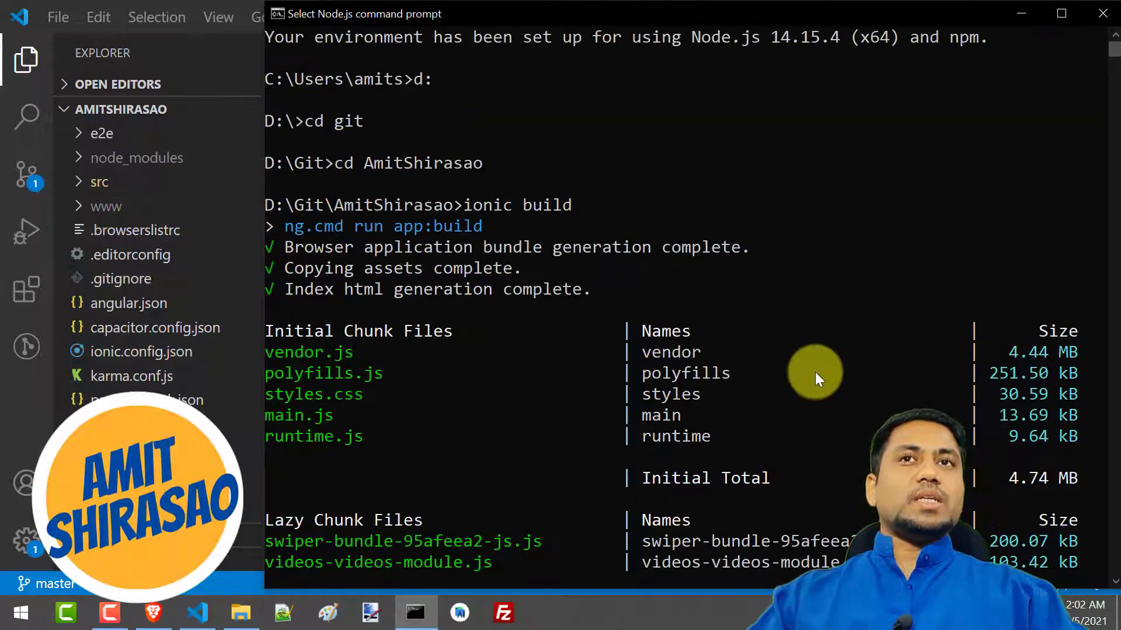
{"action": "scroll", "coordinate": [754, 327], "scroll_direction": "down", "scroll_amount": 5}
{"action": "scroll", "coordinate": [755, 342], "scroll_direction": "down", "scroll_amount": 15}
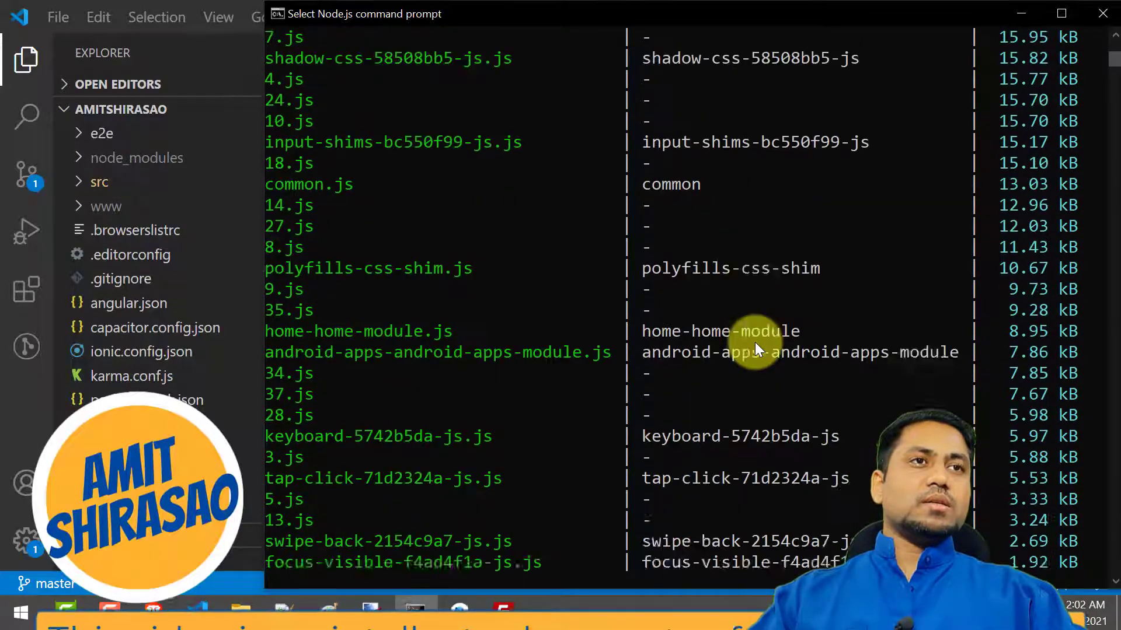
{"action": "scroll", "coordinate": [755, 342], "scroll_direction": "up", "scroll_amount": 18}
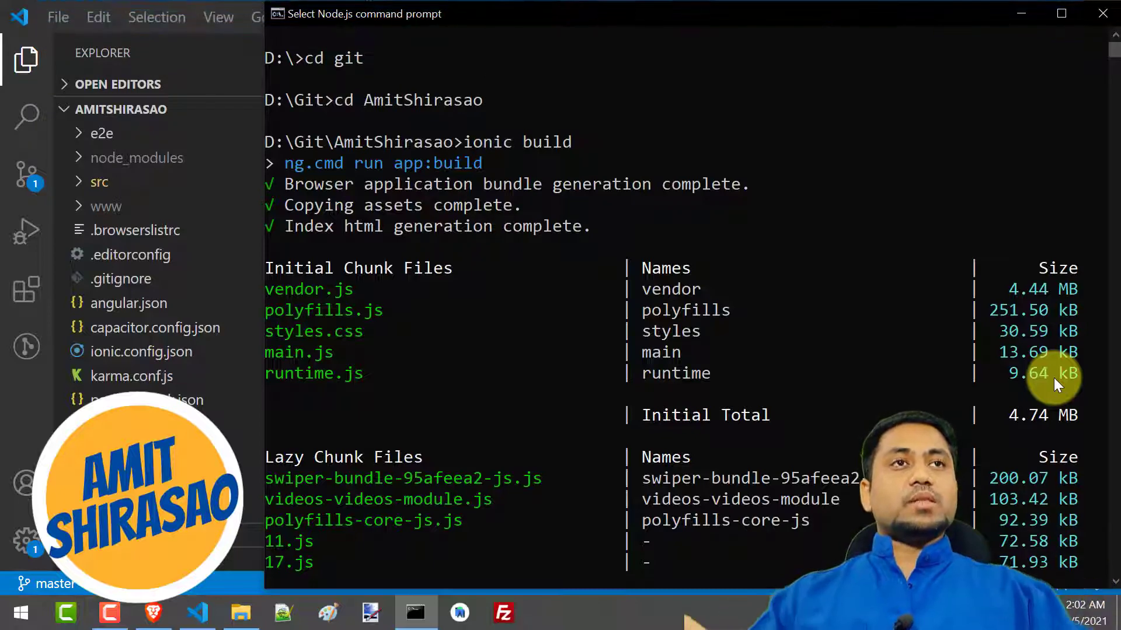
Capture a rectangular screenshot of the build's initial and lazy chunk listing in the command prompt and paste it into Paint
{"action": "scroll", "coordinate": [1053, 379], "scroll_direction": "down", "scroll_amount": 1}
{"action": "scroll", "coordinate": [1053, 383], "scroll_direction": "down", "scroll_amount": 1}
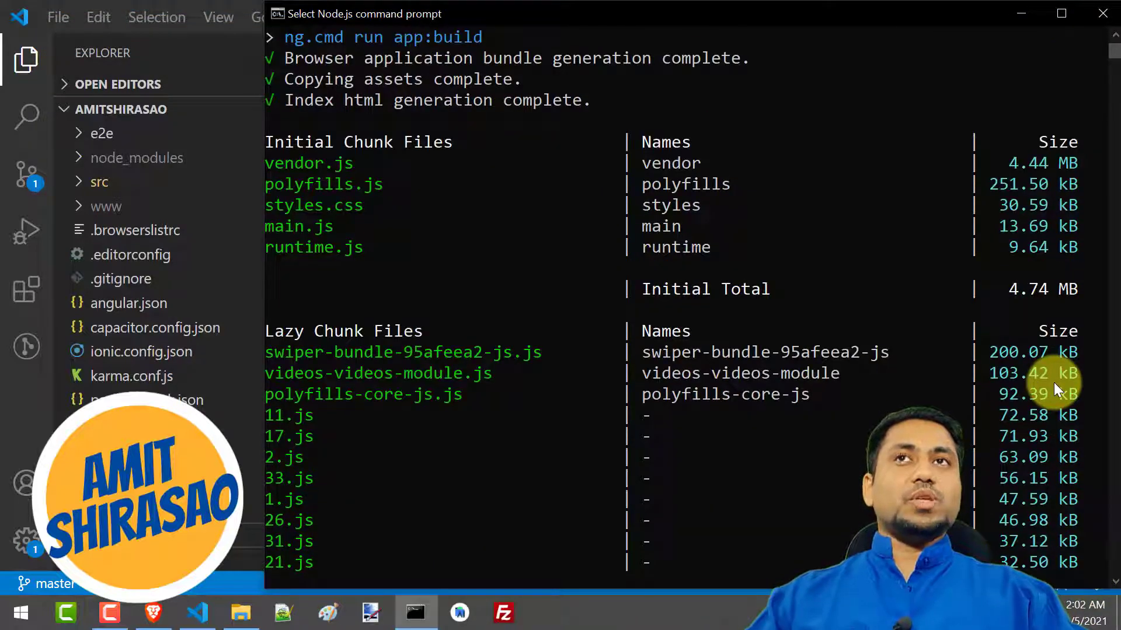
{"action": "key", "text": "super+shift+s"}
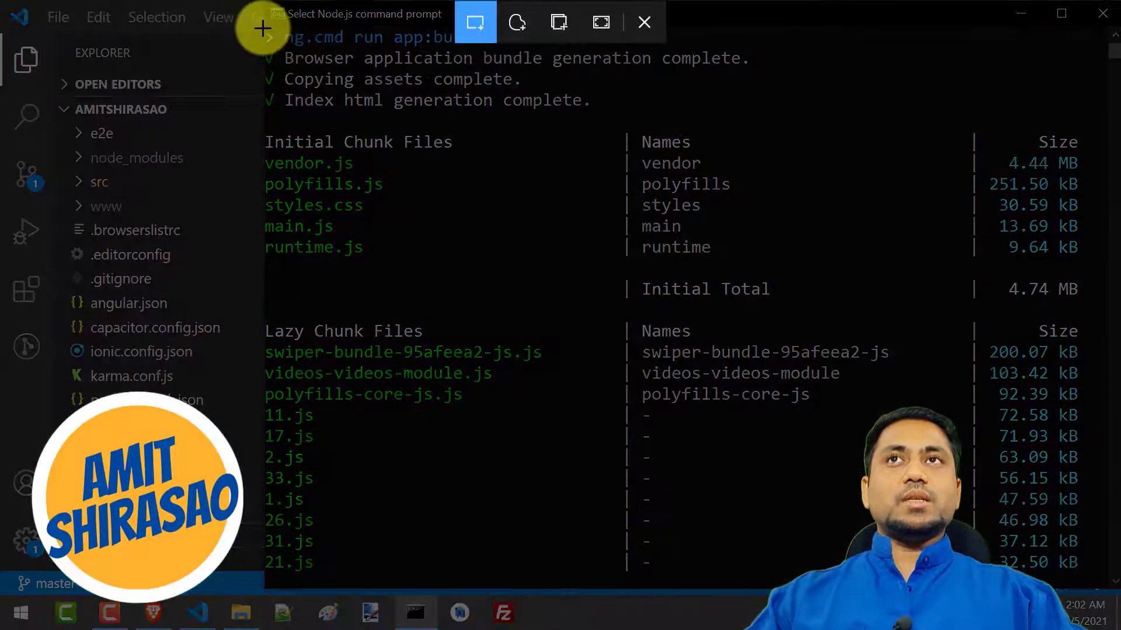
{"action": "left_click_drag", "start_coordinate": [263, 28], "coordinate": [1098, 577]}
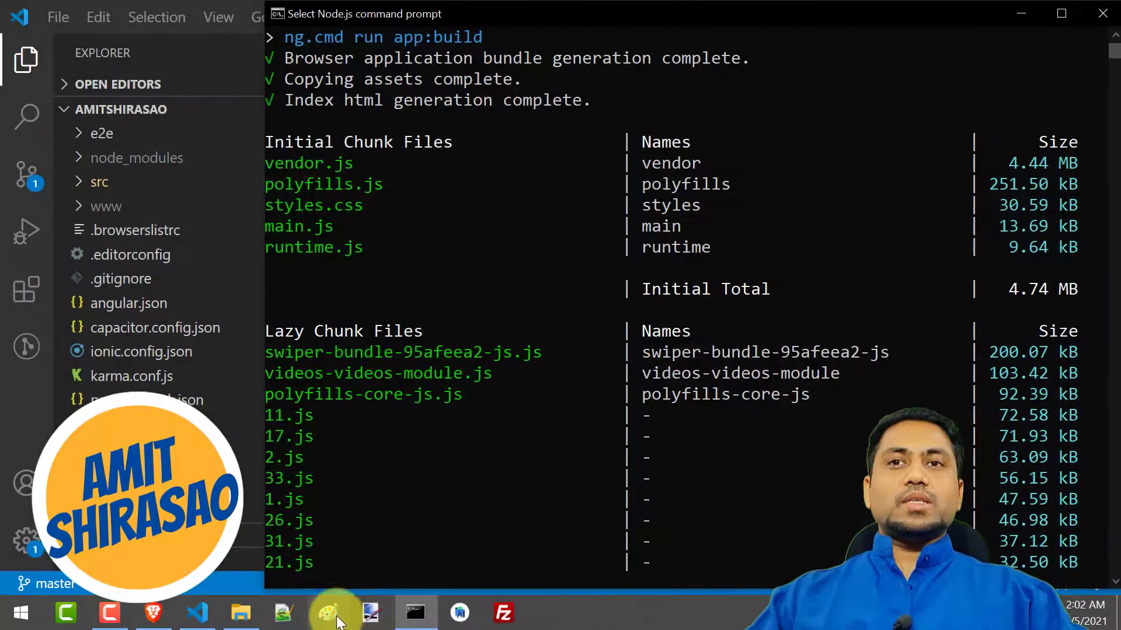
{"action": "left_click", "coordinate": [330, 610]}
{"action": "key", "text": "ctrl+v"}
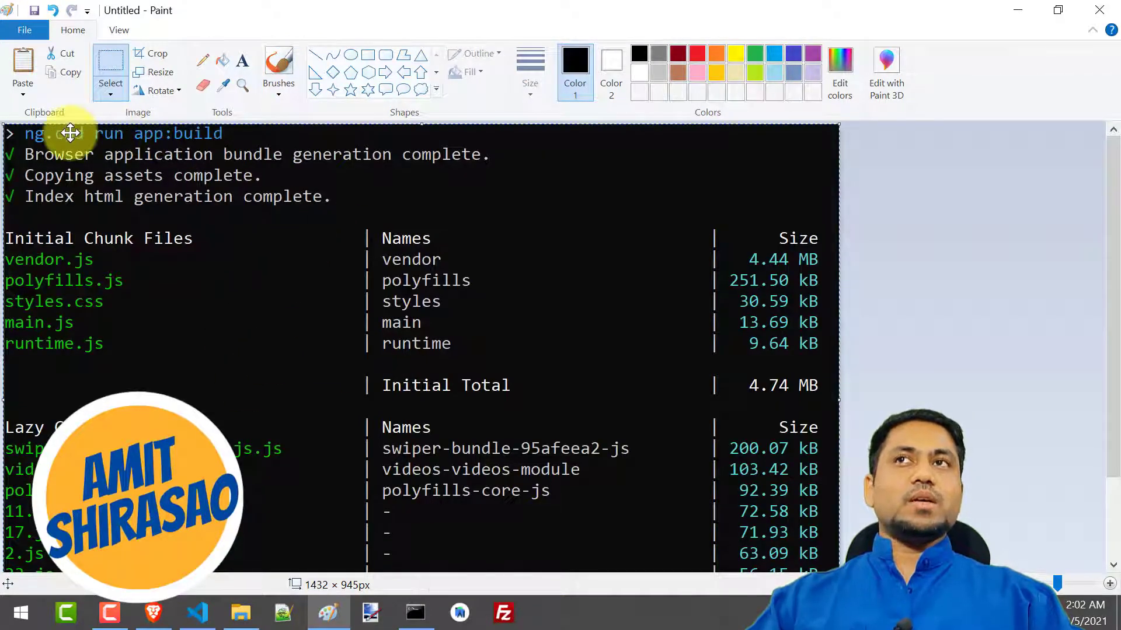
Switch back to the Node.js command prompt and run ionic build --prod for the project
{"action": "key", "text": "alt+Tab"}
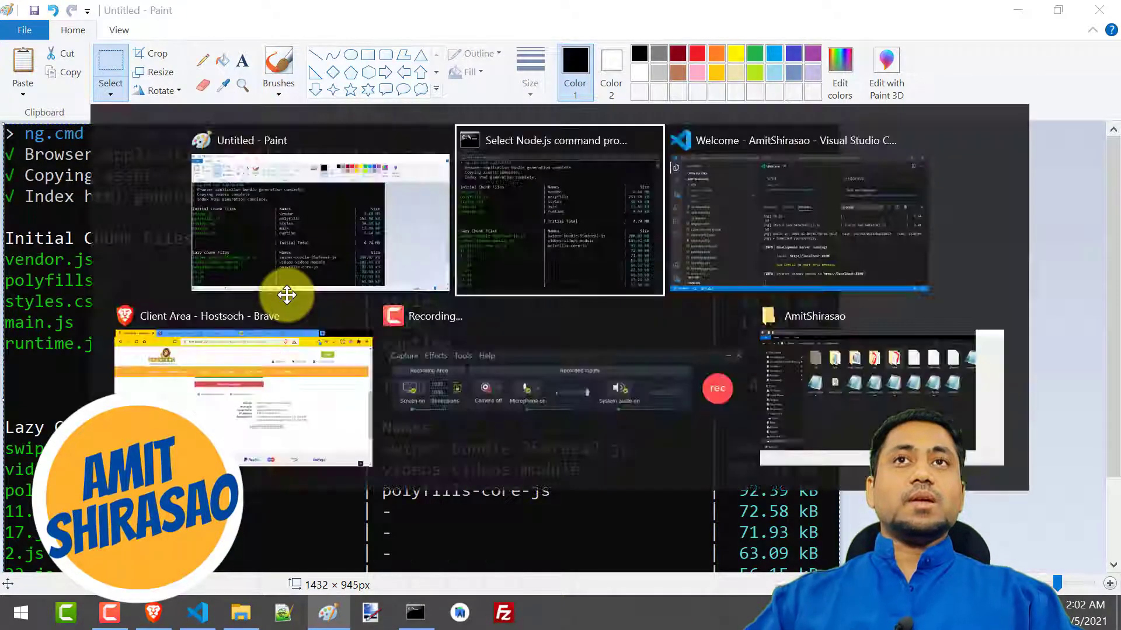
{"action": "scroll", "coordinate": [457, 455], "scroll_direction": "down", "scroll_amount": 10}
{"action": "scroll", "coordinate": [455, 459], "scroll_direction": "down", "scroll_amount": 10}
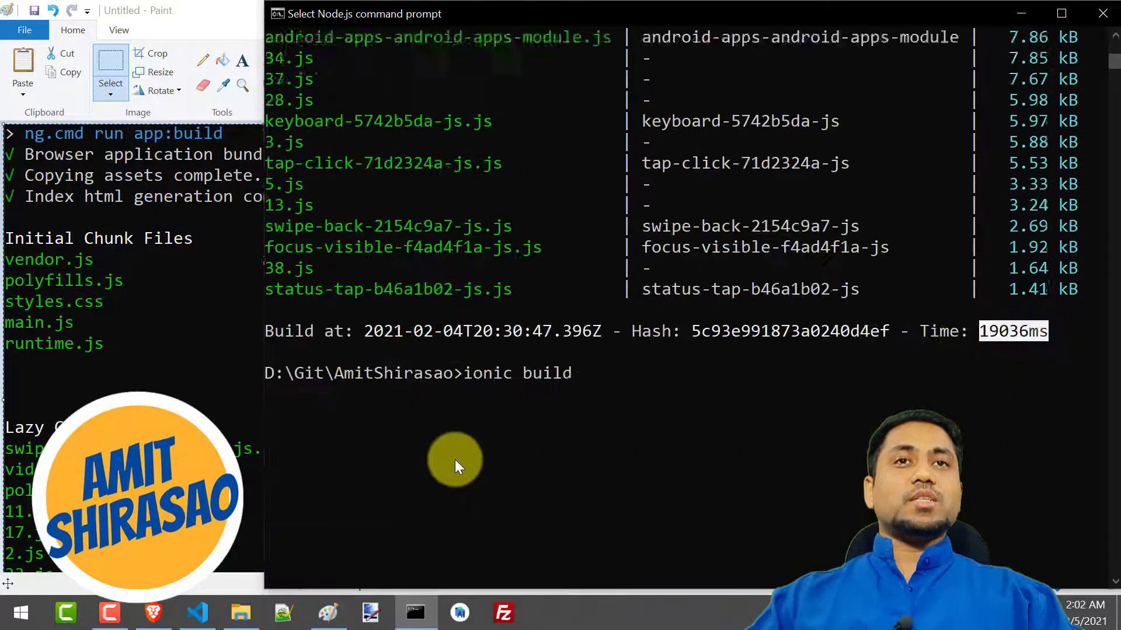
{"action": "scroll", "coordinate": [513, 432], "scroll_direction": "up", "scroll_amount": 2}
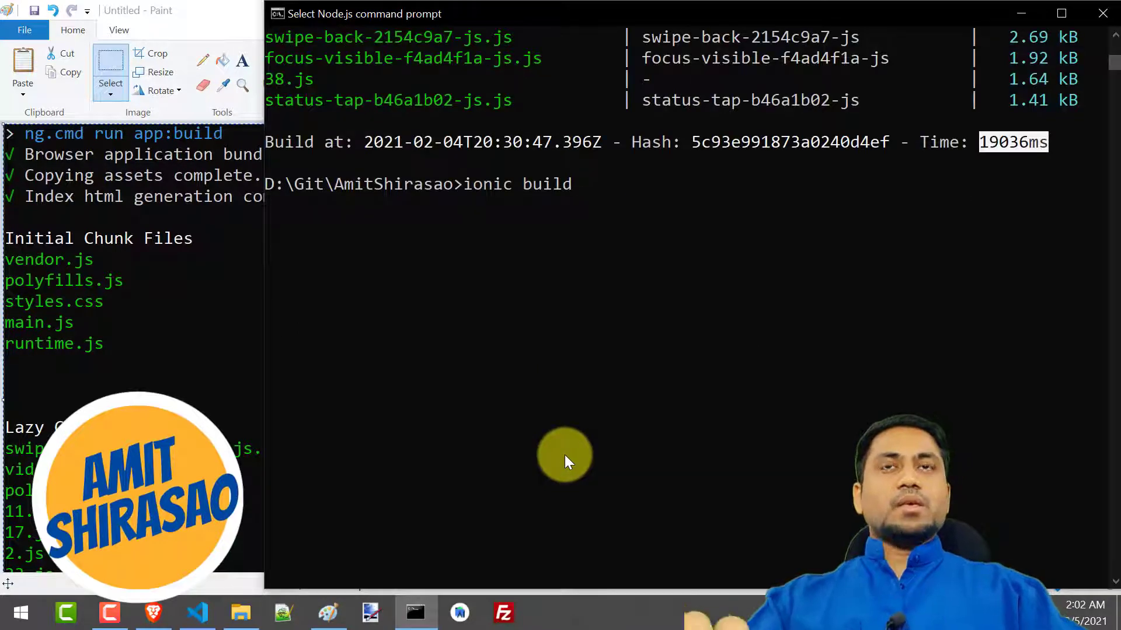
{"action": "key", "text": "Escape"}
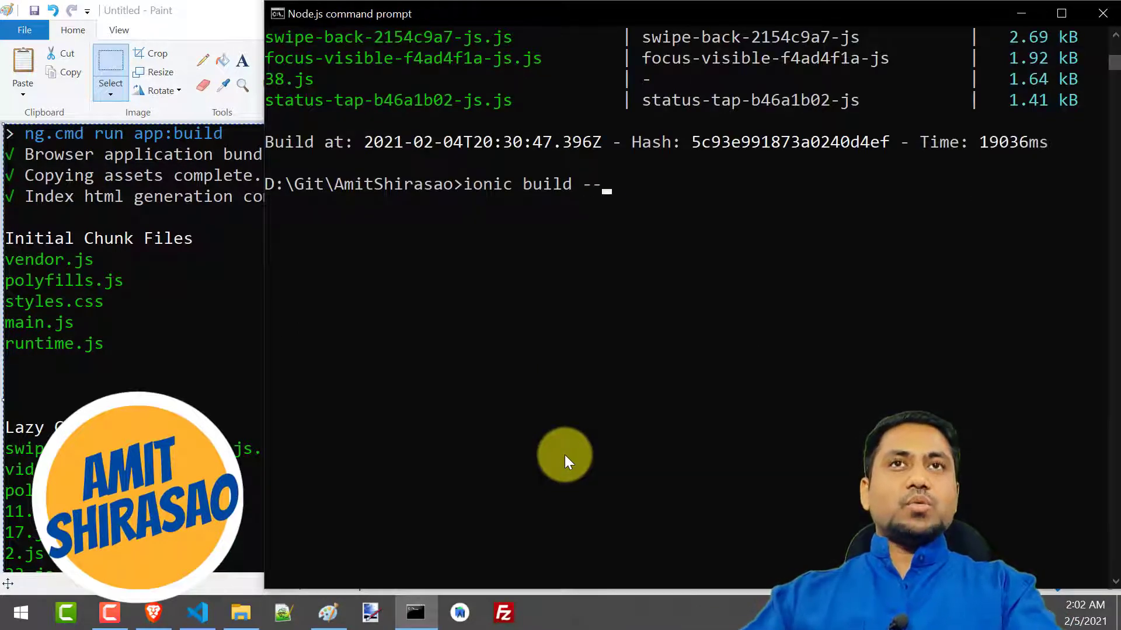
{"action": "type", "text": "d"}
{"action": "key", "text": "Return"}
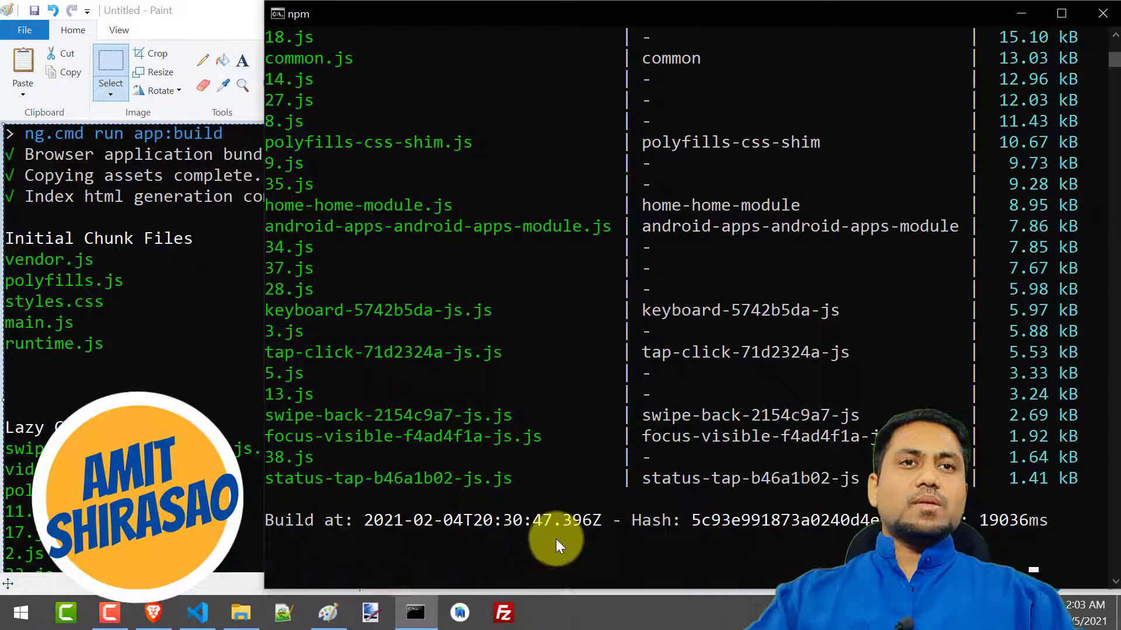
{"action": "key", "text": "Up"}
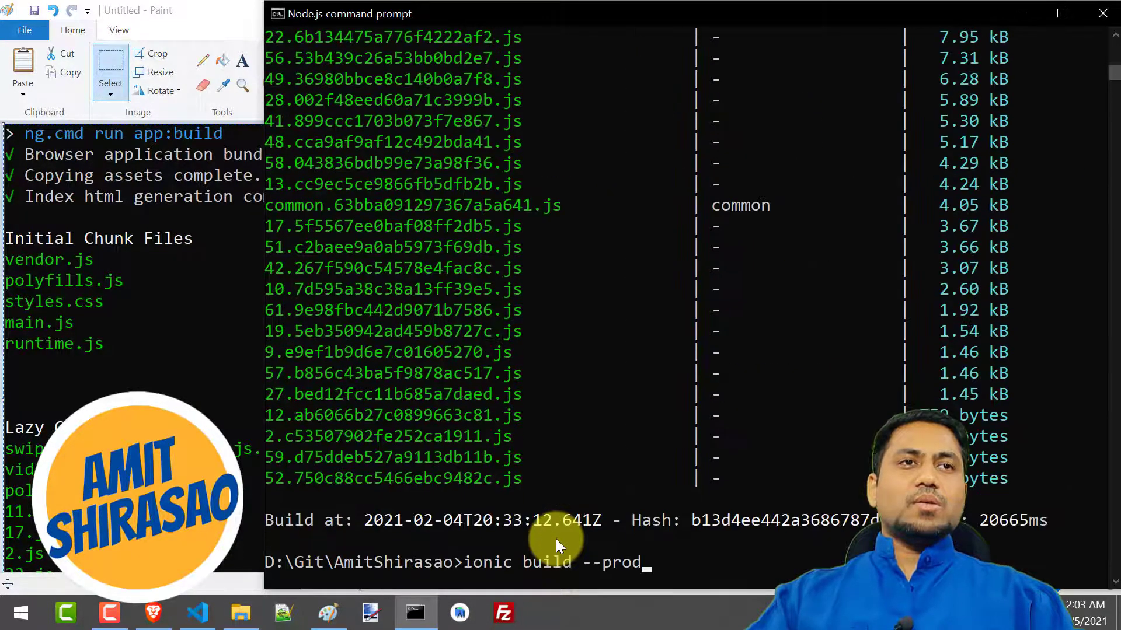
Examine the production build's time and its chunk file sizes in the command prompt
{"action": "left_click", "coordinate": [982, 523]}
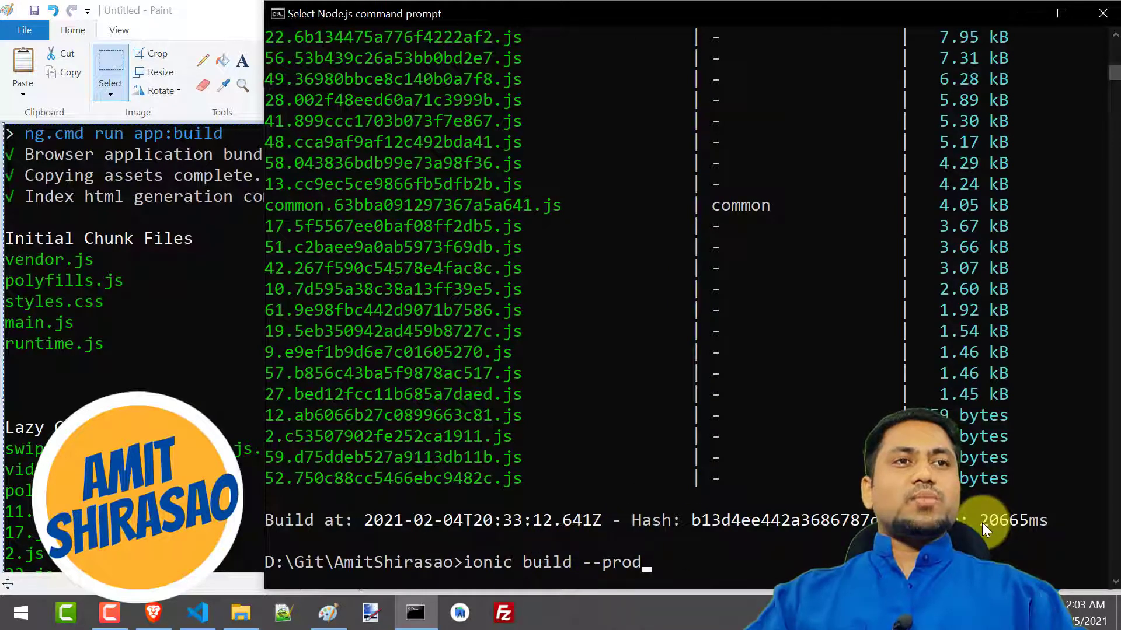
{"action": "left_click_drag", "start_coordinate": [981, 523], "coordinate": [994, 523]}
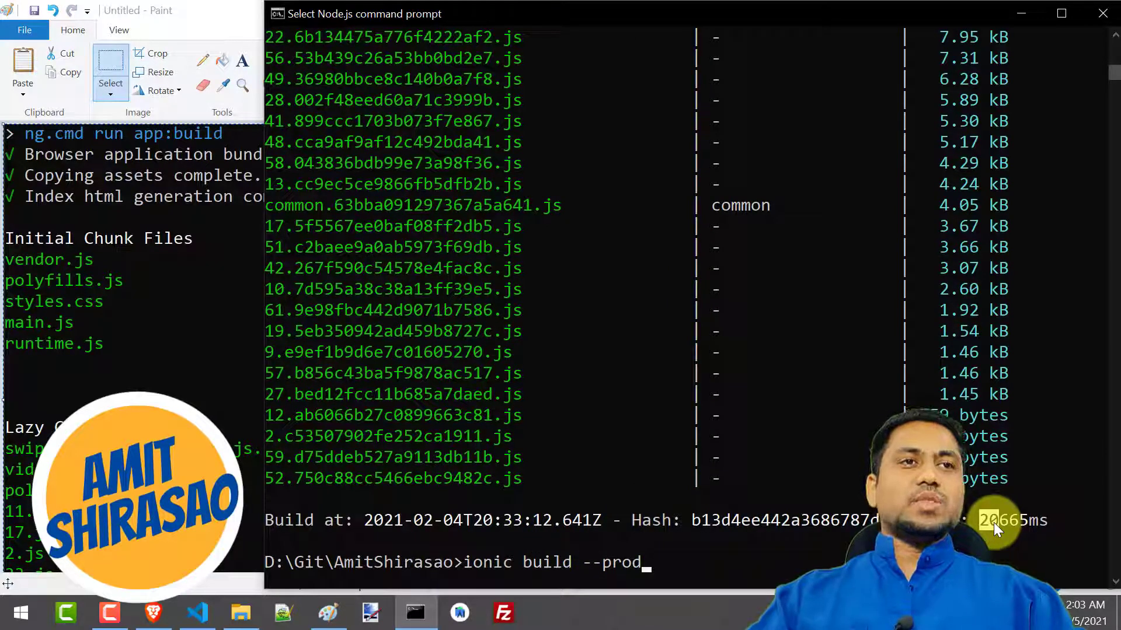
{"action": "scroll", "coordinate": [754, 523], "scroll_direction": "up", "scroll_amount": 15}
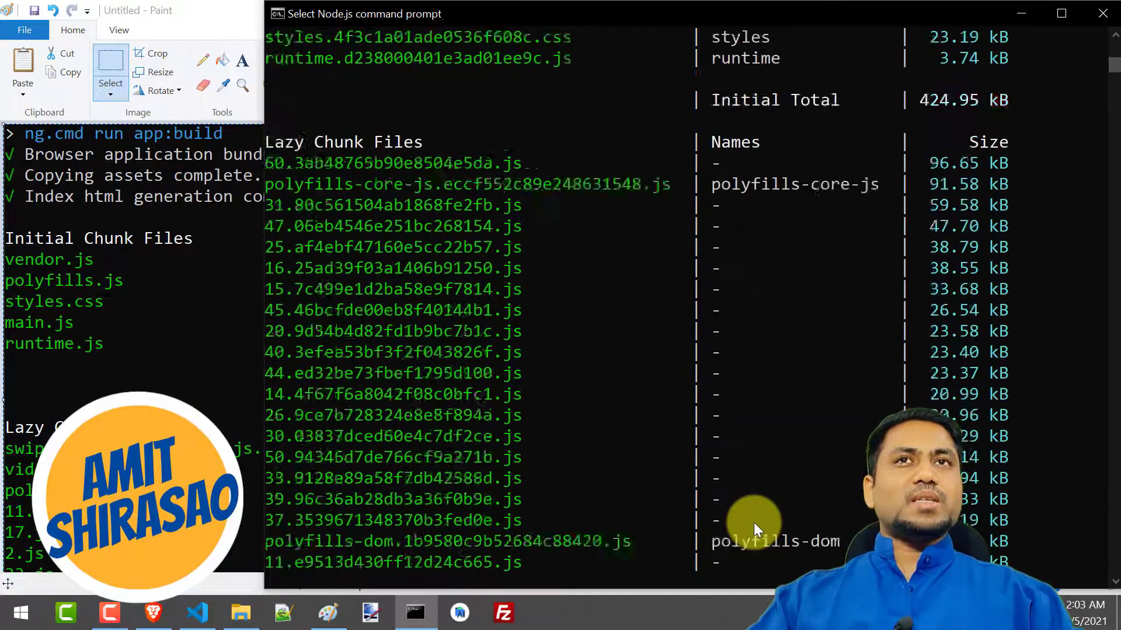
{"action": "scroll", "coordinate": [754, 523], "scroll_direction": "up", "scroll_amount": 4}
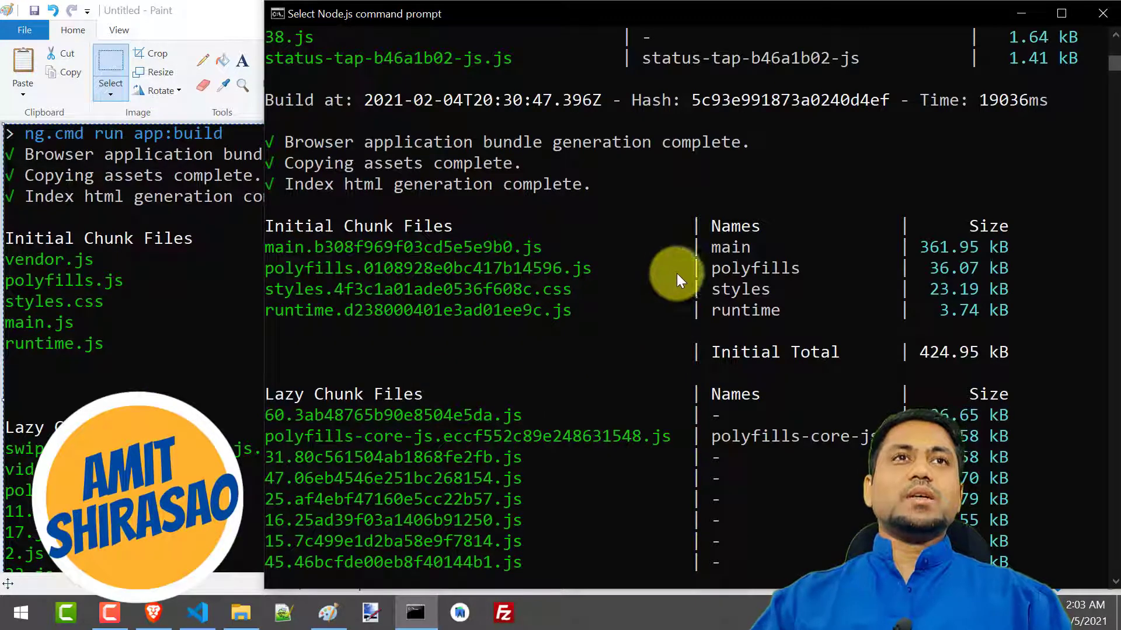
Compare the production build's initial total and file sizes in the command prompt with the first build's listing in Paint
{"action": "left_click_drag", "start_coordinate": [515, 15], "coordinate": [727, 40]}
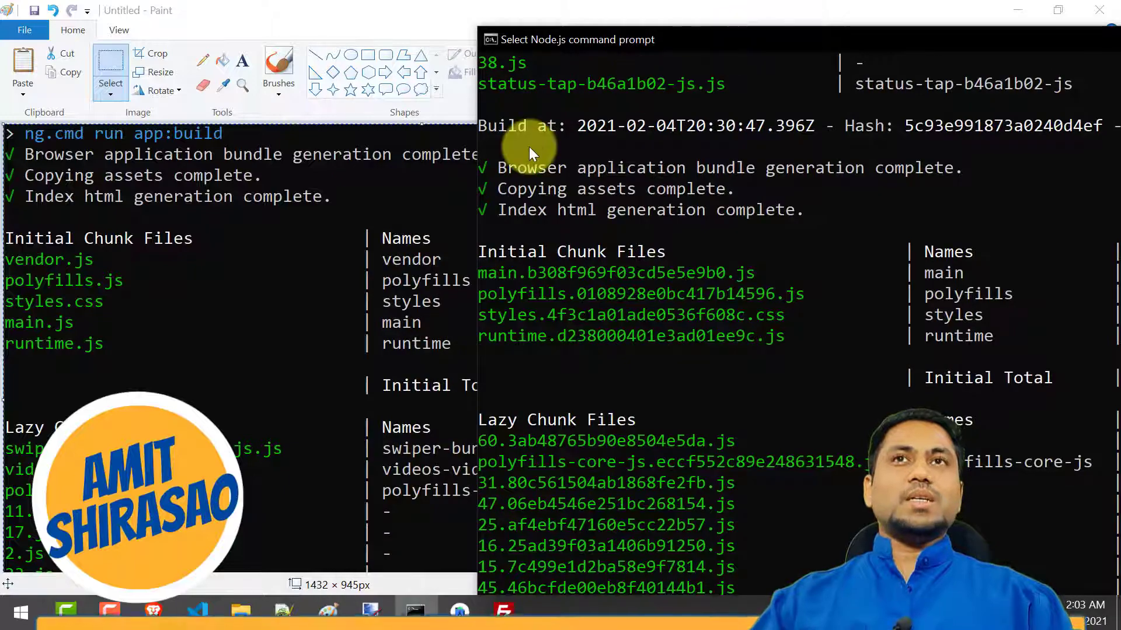
{"action": "mouse_move", "coordinate": [572, 38]}
{"action": "left_mouse_down"}
{"action": "mouse_move", "coordinate": [503, 38]}
{"action": "mouse_move", "coordinate": [590, 33]}
{"action": "left_mouse_up"}
{"action": "left_click_drag", "start_coordinate": [395, 12], "coordinate": [2, 197]}
{"action": "left_click", "coordinate": [708, 208]}
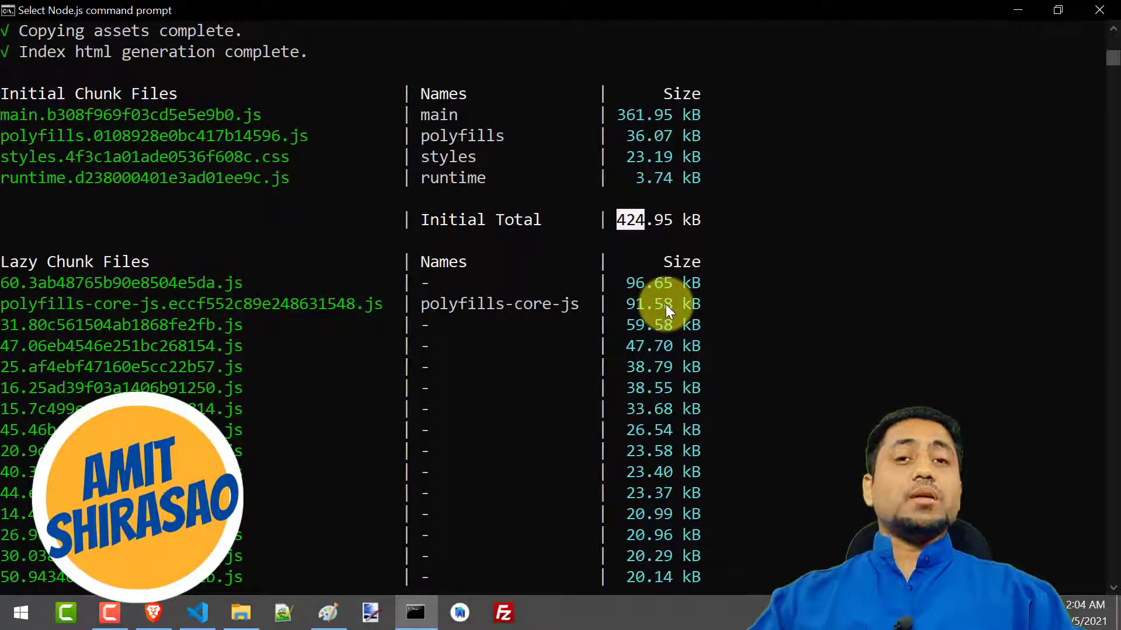
{"action": "key", "text": "alt+Tab"}
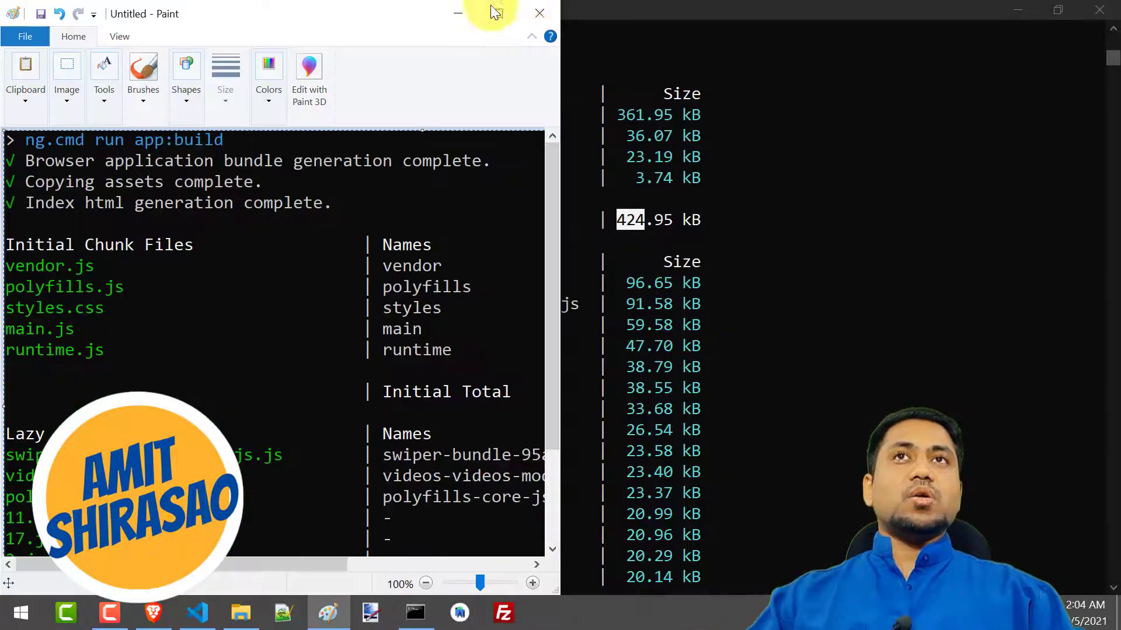
{"action": "left_click", "coordinate": [498, 14]}
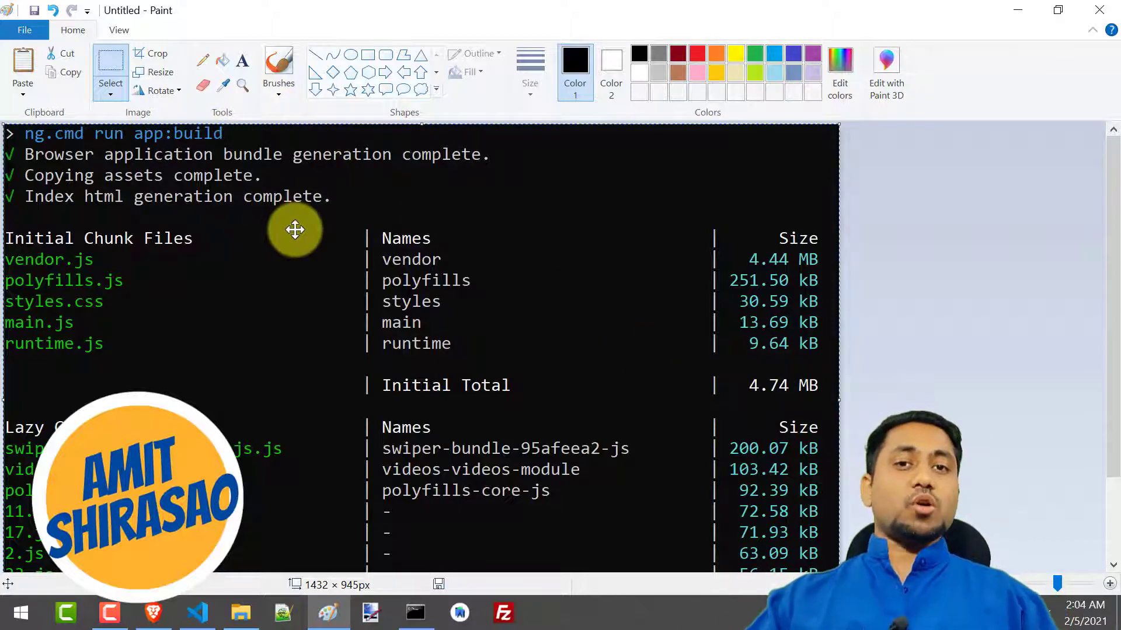
{"action": "key", "text": "alt+Tab"}
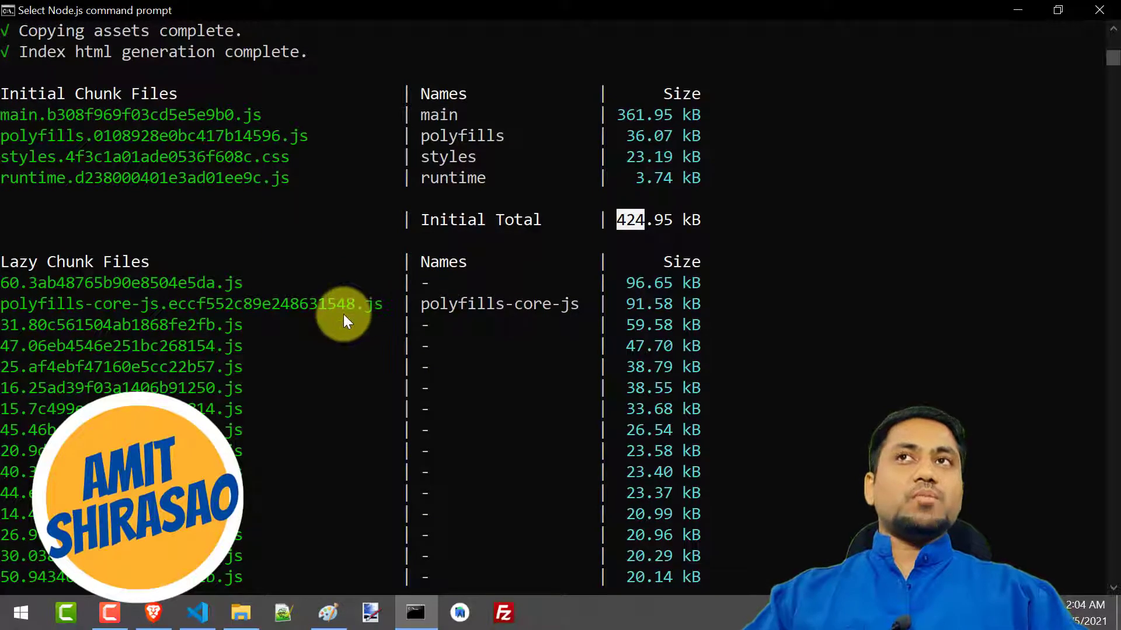
{"action": "scroll", "coordinate": [344, 316], "scroll_direction": "up", "scroll_amount": 2}
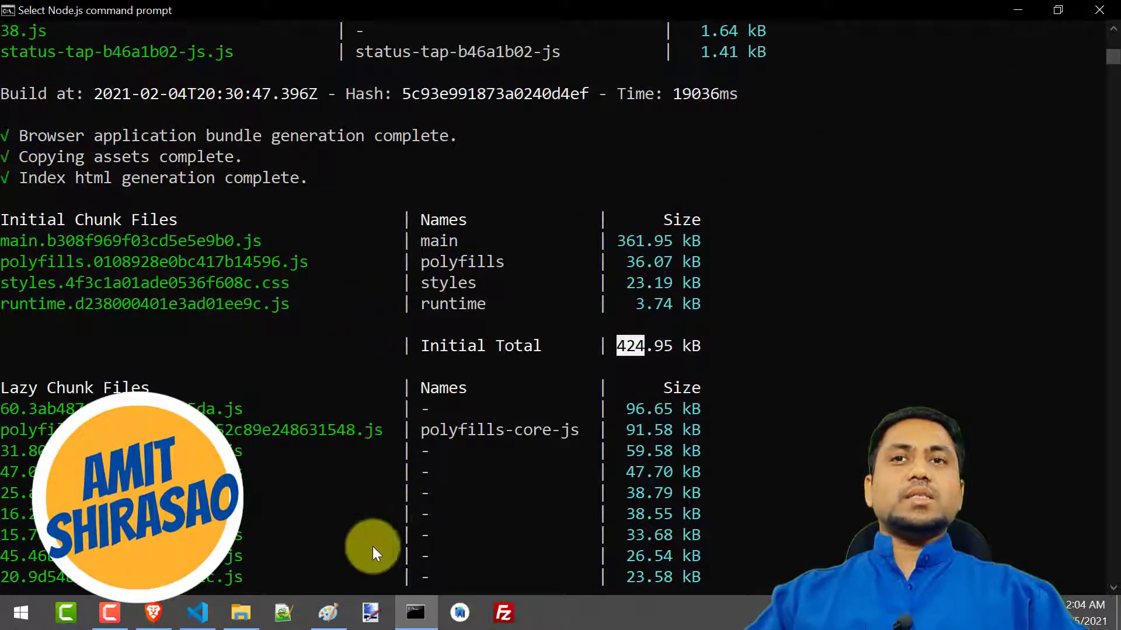
Expand the www folder in Visual Studio Code's project tree, and switch to the Plesk File Manager's httpdocs folder in Brave
{"action": "left_click", "coordinate": [199, 614]}
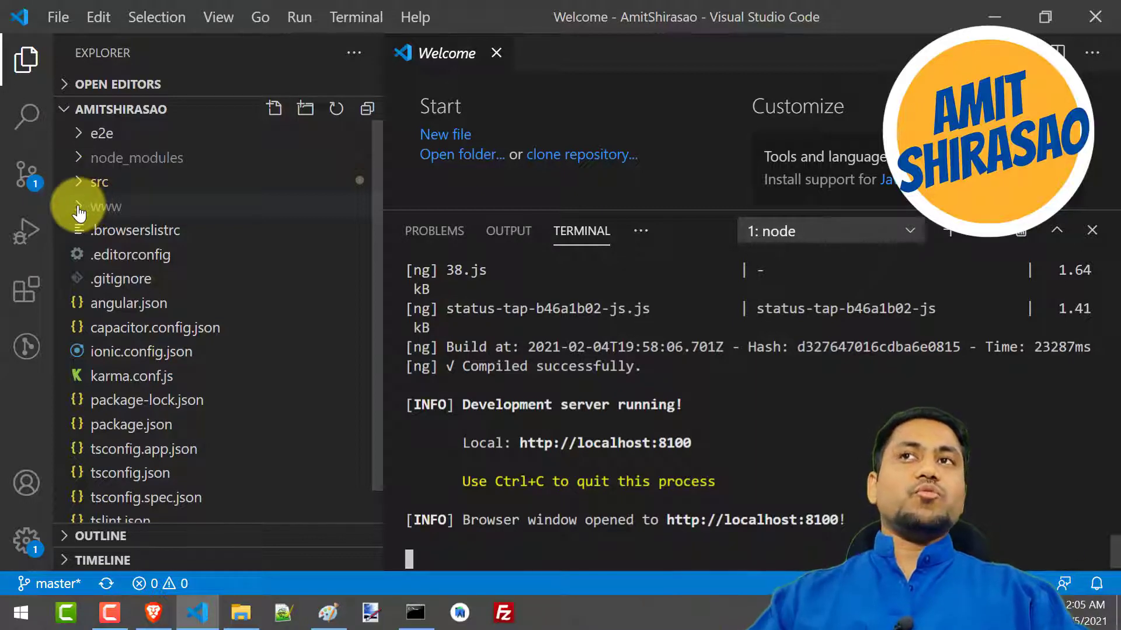
{"action": "left_click", "coordinate": [79, 210]}
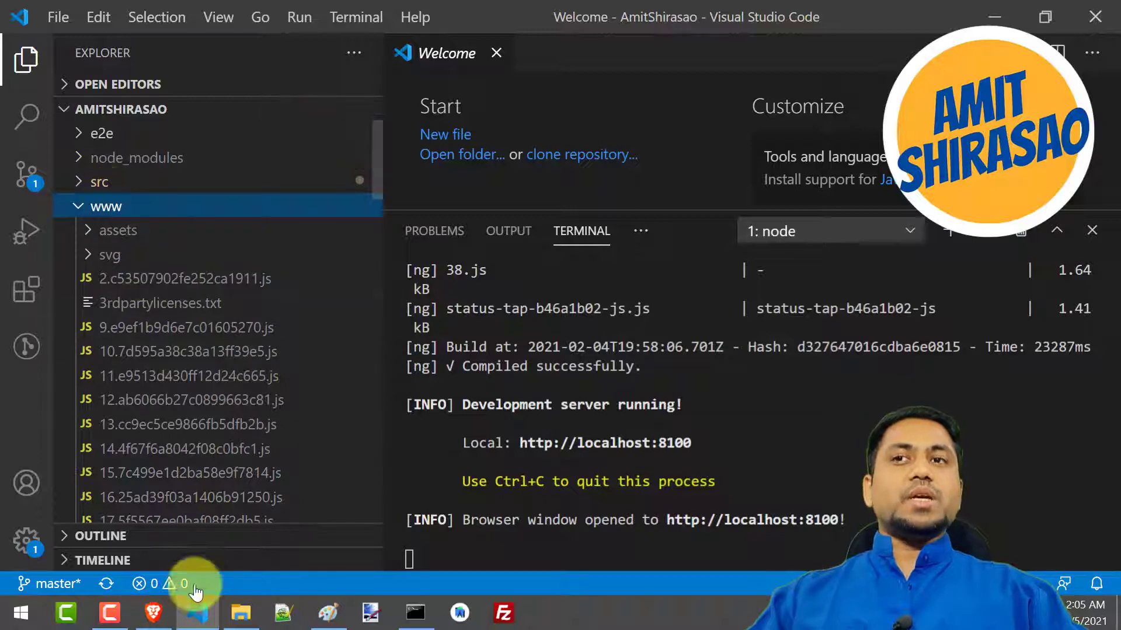
{"action": "left_click", "coordinate": [153, 620]}
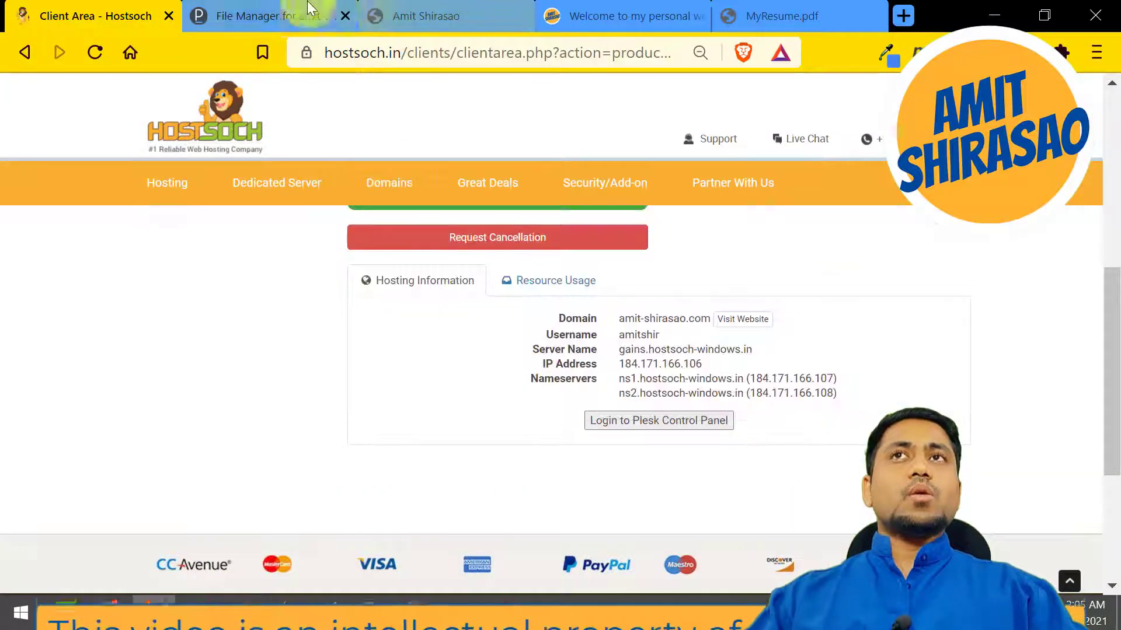
{"action": "left_click", "coordinate": [259, 2]}
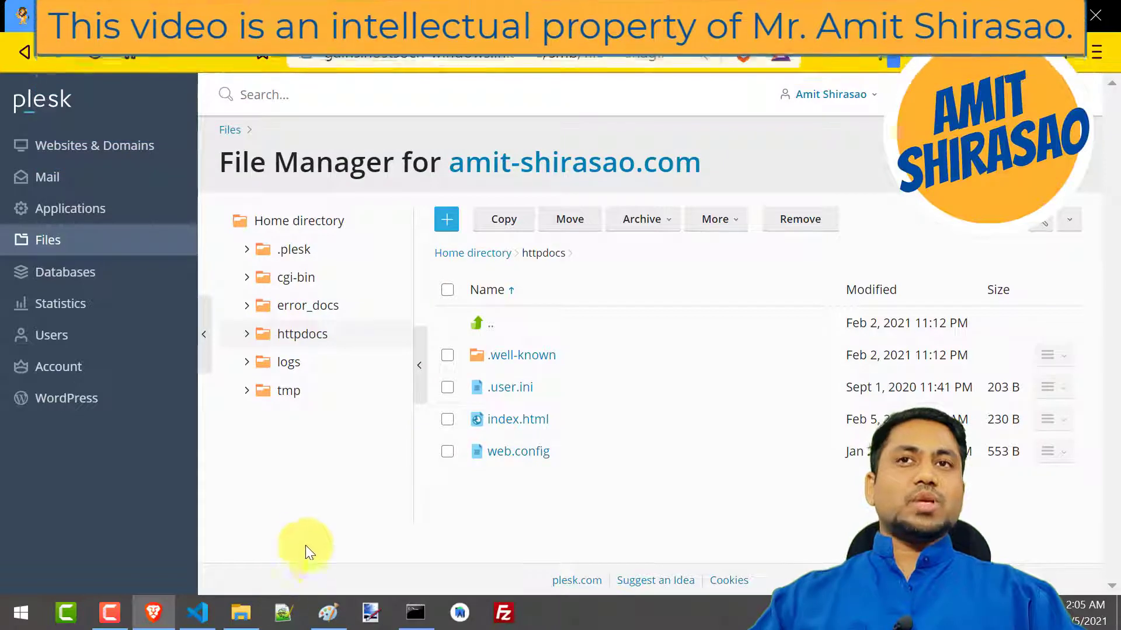
{"action": "mouse_move", "coordinate": [246, 617]}
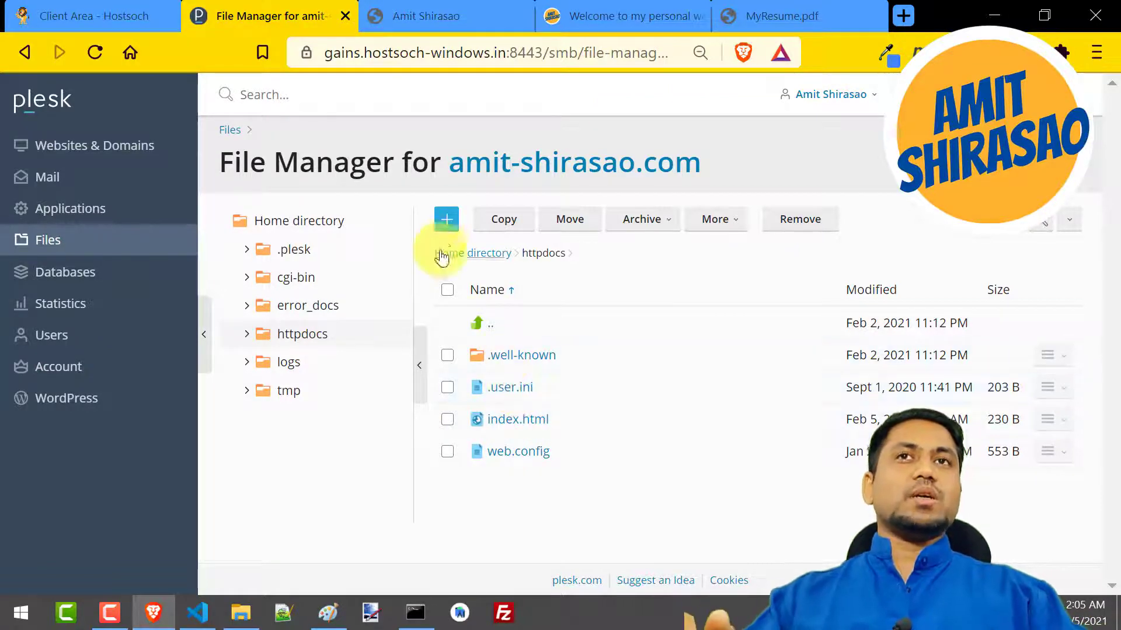
{"action": "left_click", "coordinate": [445, 221]}
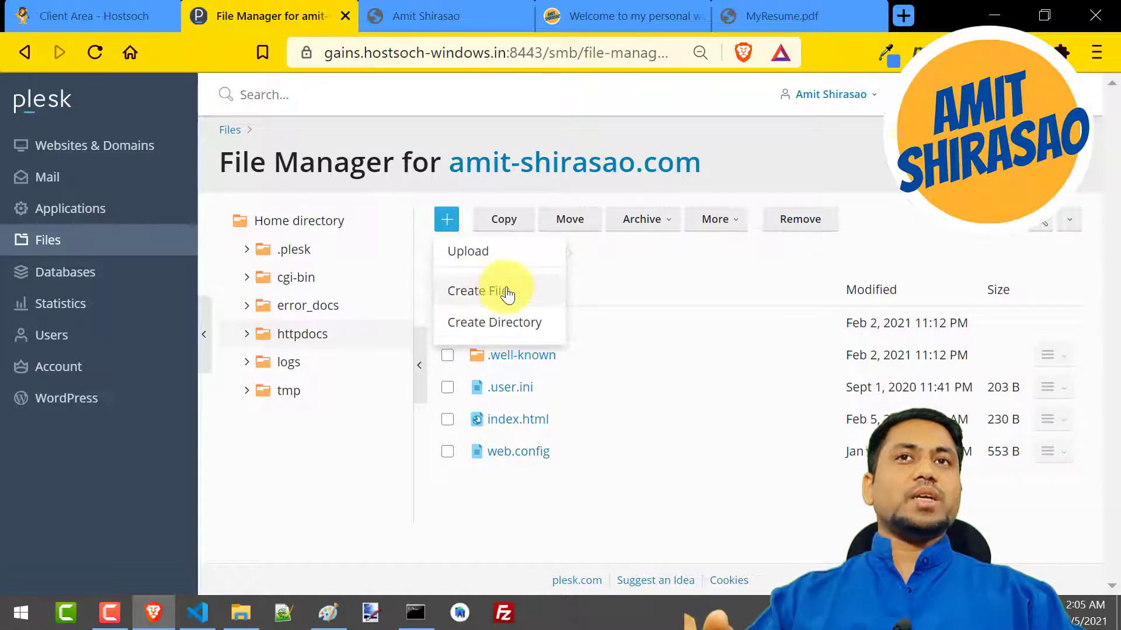
{"action": "left_click", "coordinate": [487, 256]}
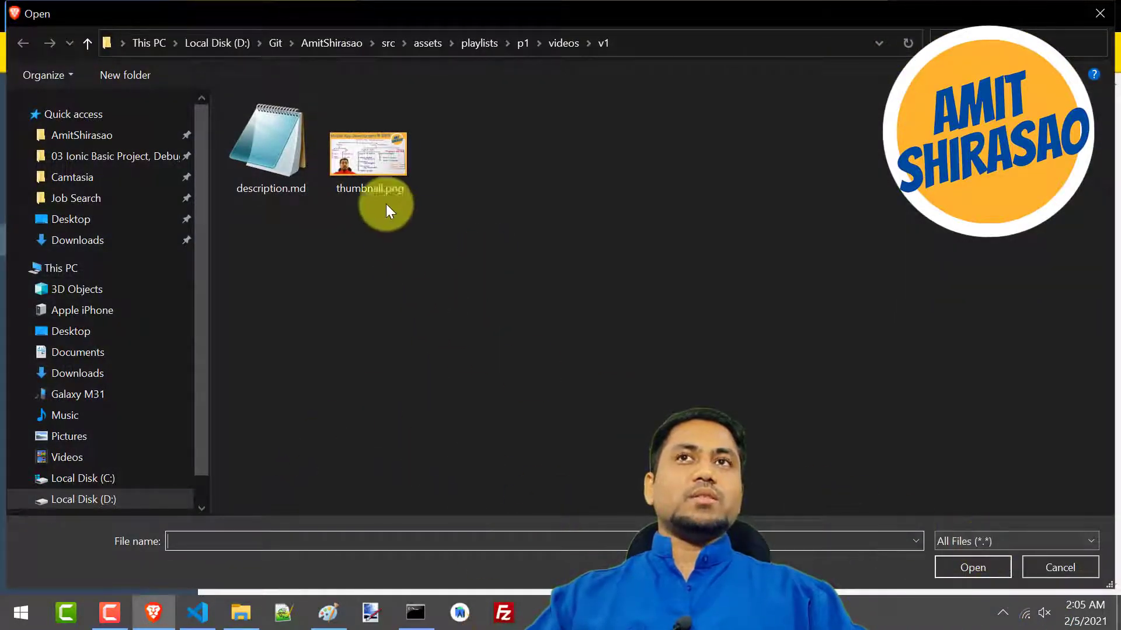
{"action": "left_click", "coordinate": [333, 157]}
{"action": "key", "text": "ctrl+a"}
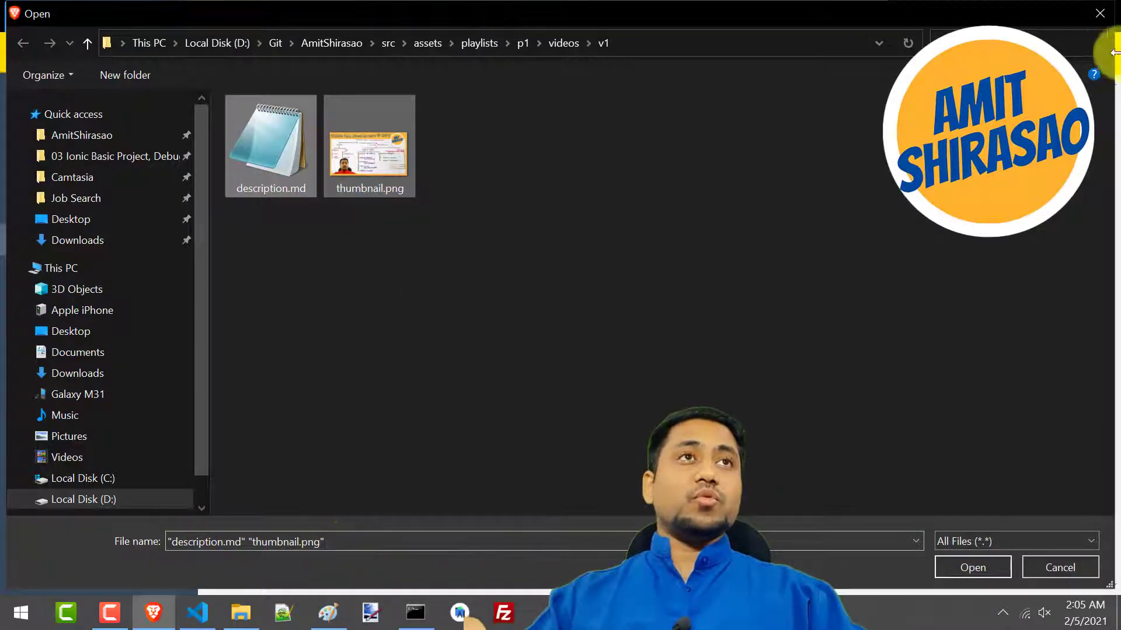
{"action": "left_click", "coordinate": [1101, 15]}
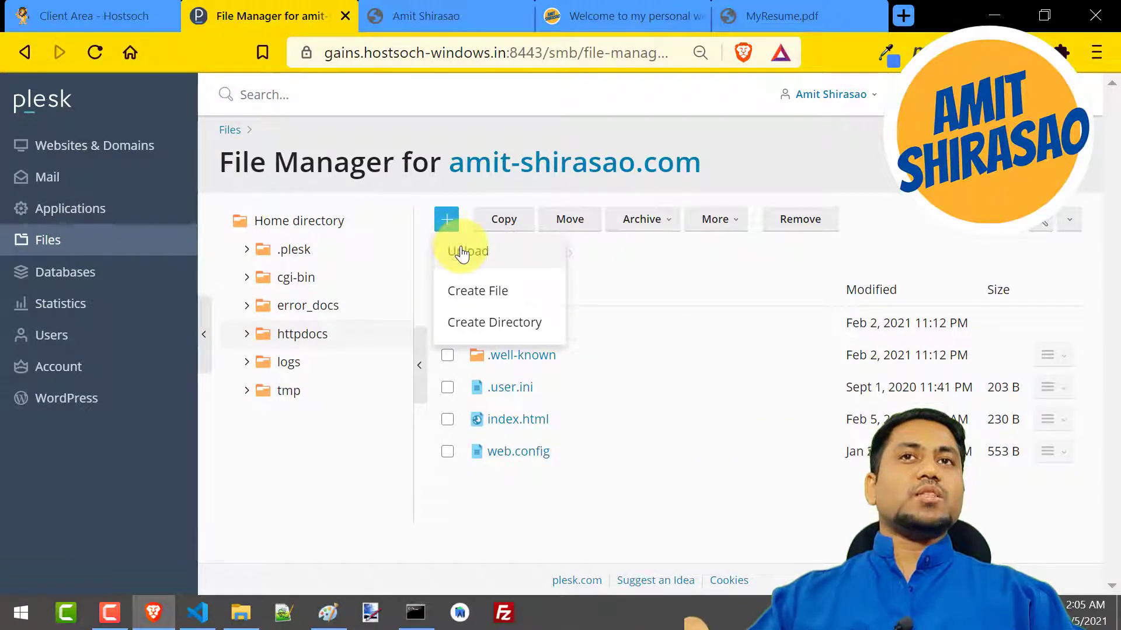
{"action": "left_click", "coordinate": [574, 537]}
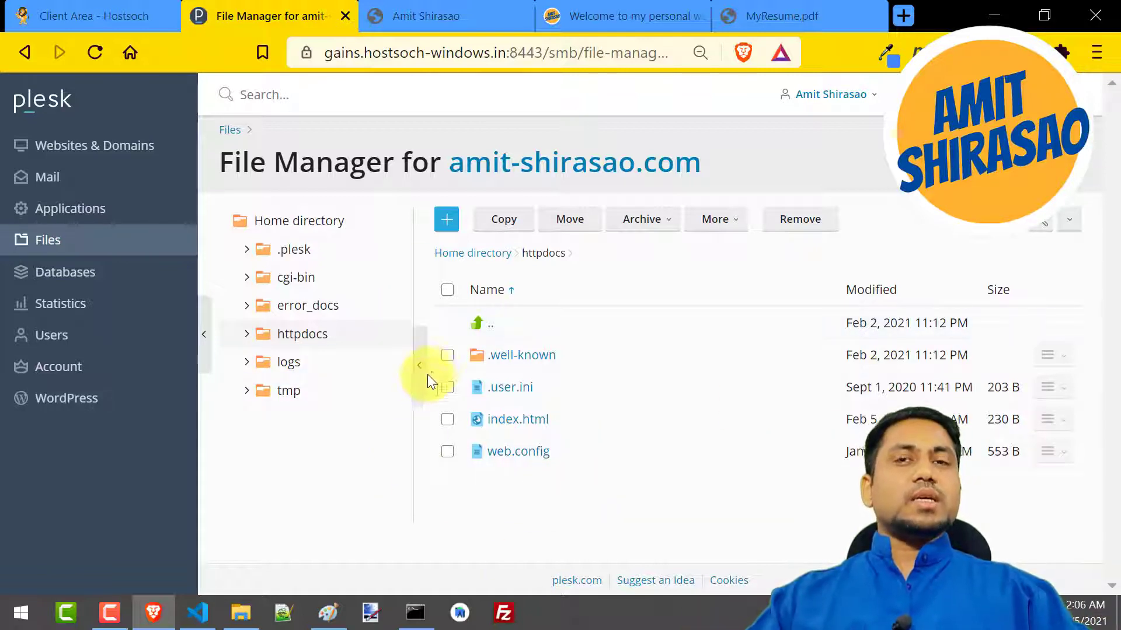
Switch to FileZilla's host field, check the live site's domain address in Brave, and return to the FileZilla connection fields
{"action": "left_click", "coordinate": [504, 613]}
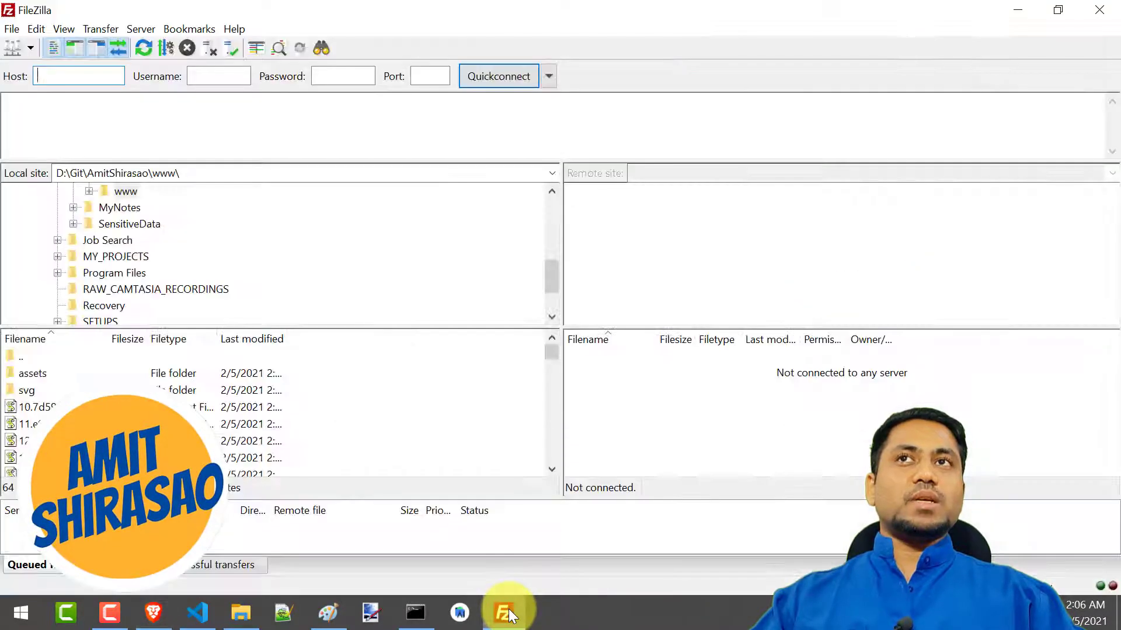
{"action": "mouse_move", "coordinate": [49, 79]}
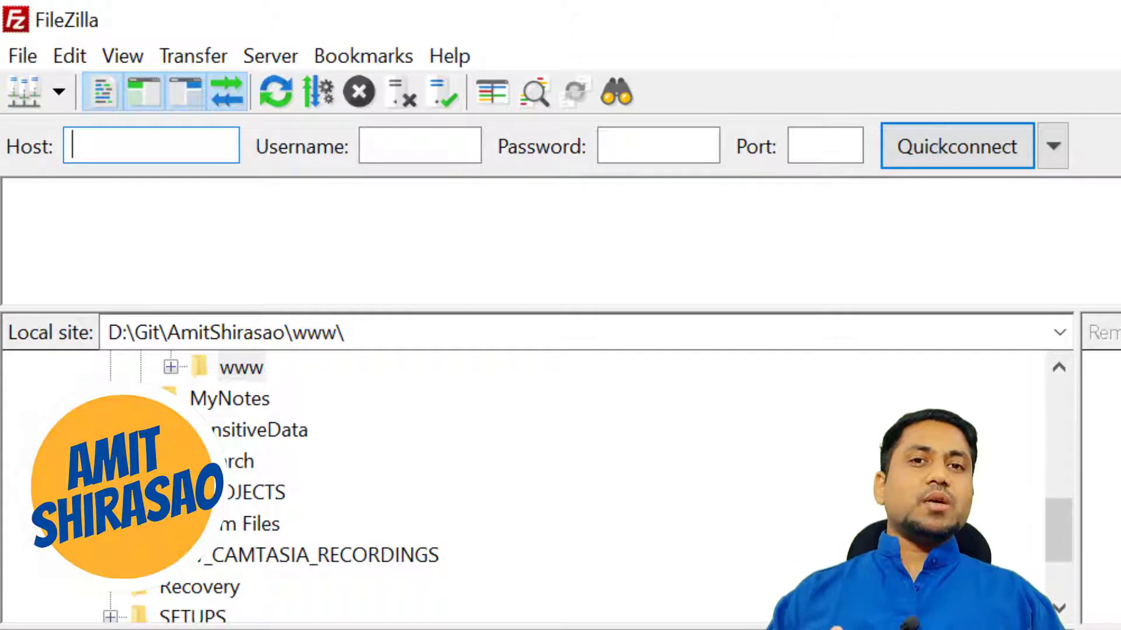
{"action": "key", "text": "alt+Tab"}
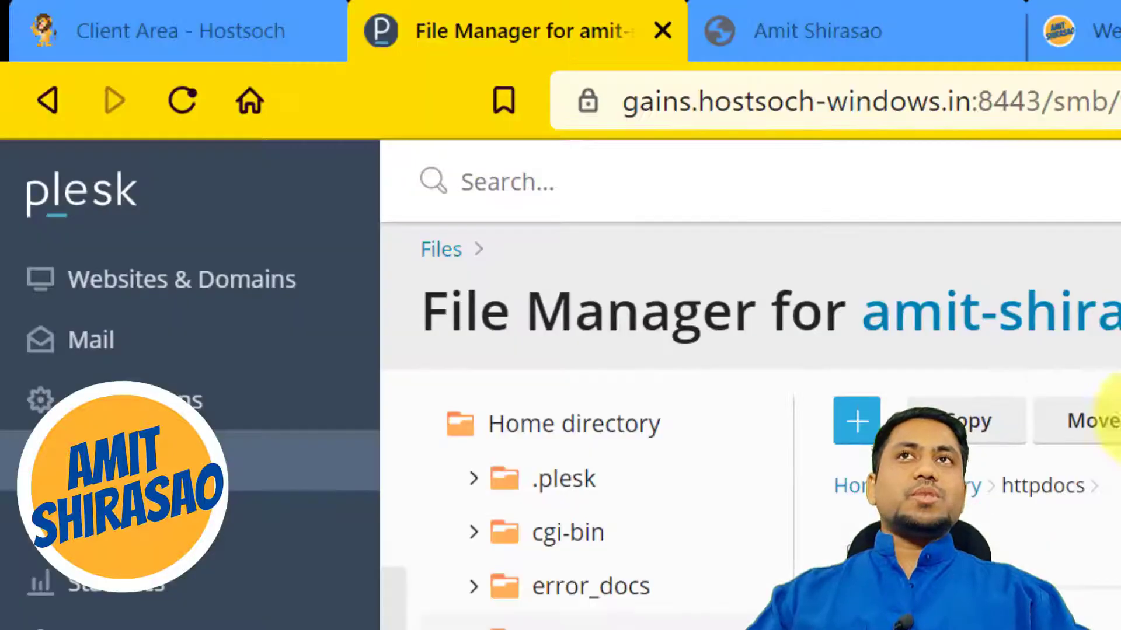
{"action": "left_click", "coordinate": [722, 45]}
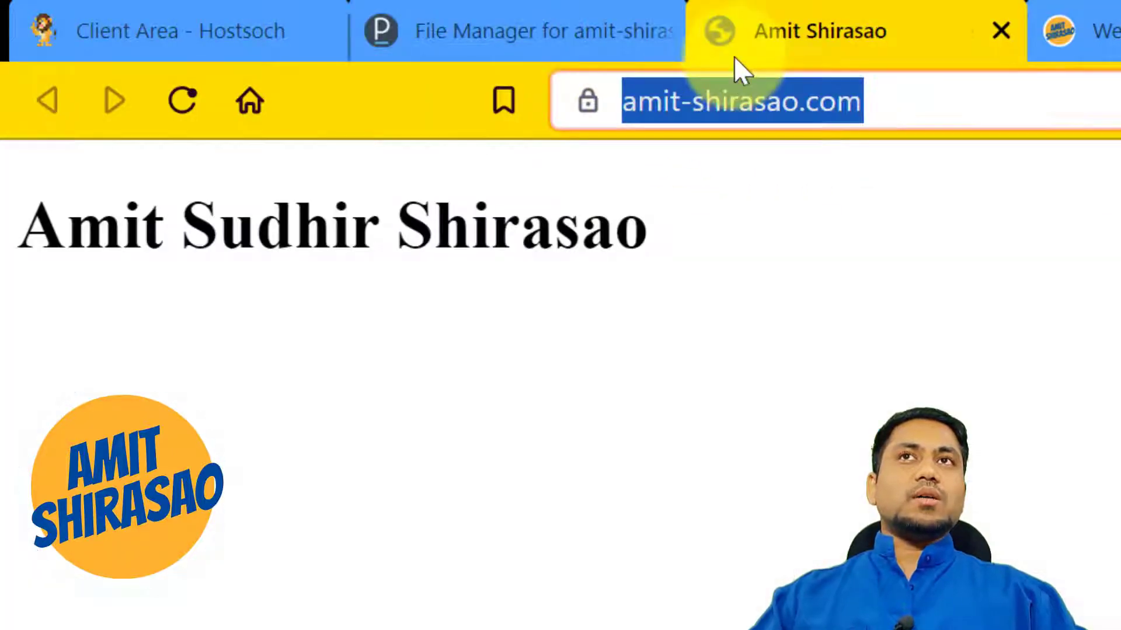
{"action": "left_click", "coordinate": [844, 123]}
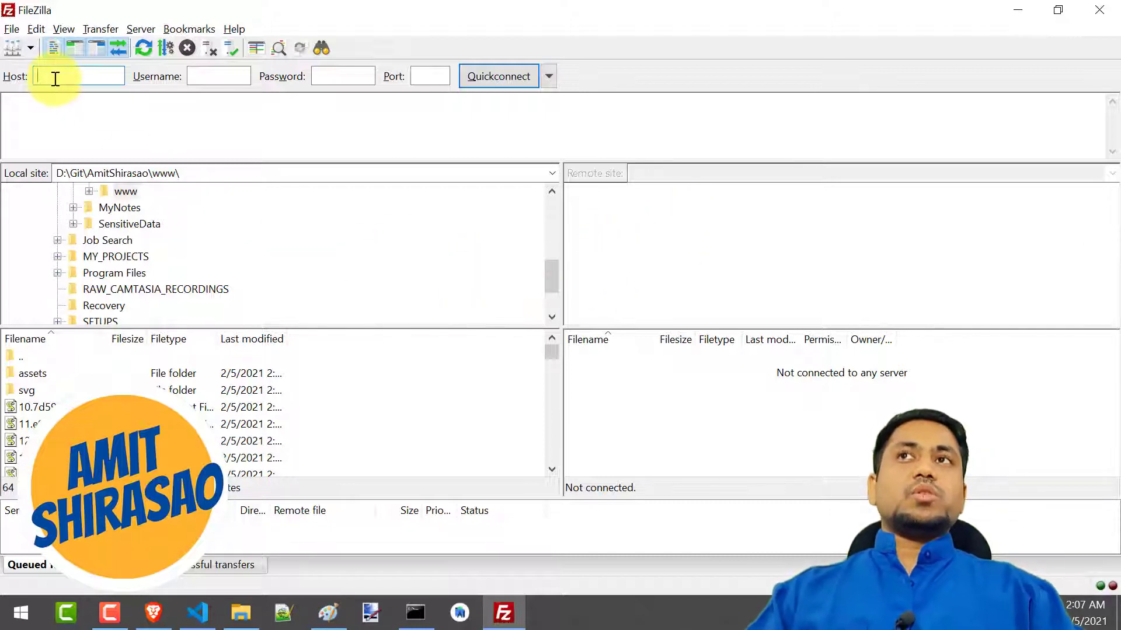
{"action": "mouse_move", "coordinate": [78, 75]}
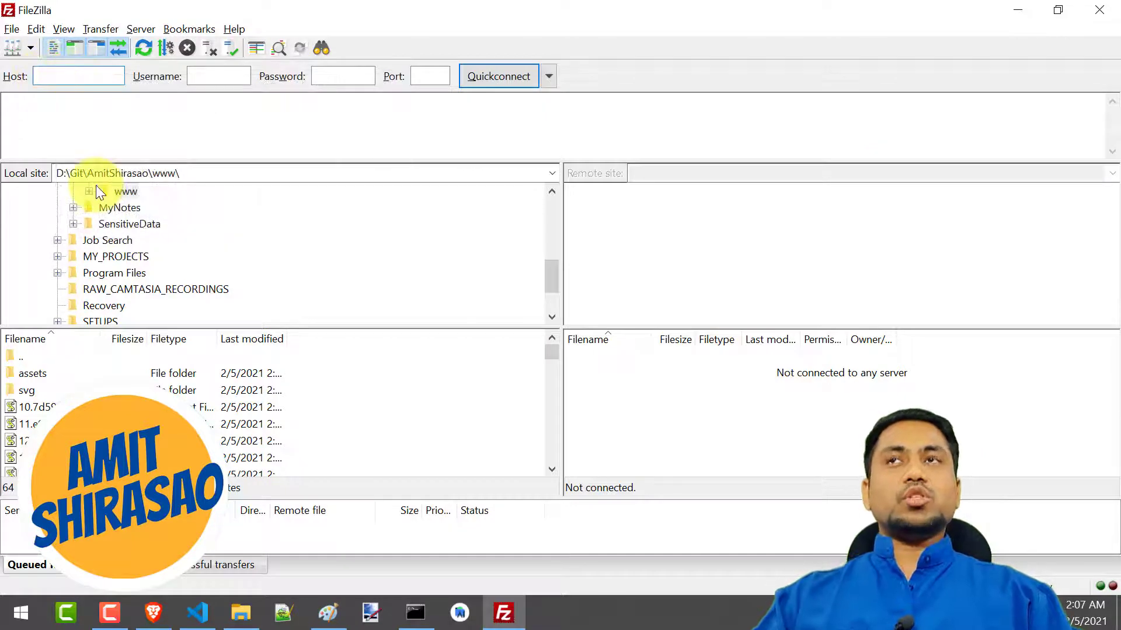
Look up the server's IP address and the hosting username on the Hostsoch client area's product page in Brave
{"action": "left_click", "coordinate": [153, 613]}
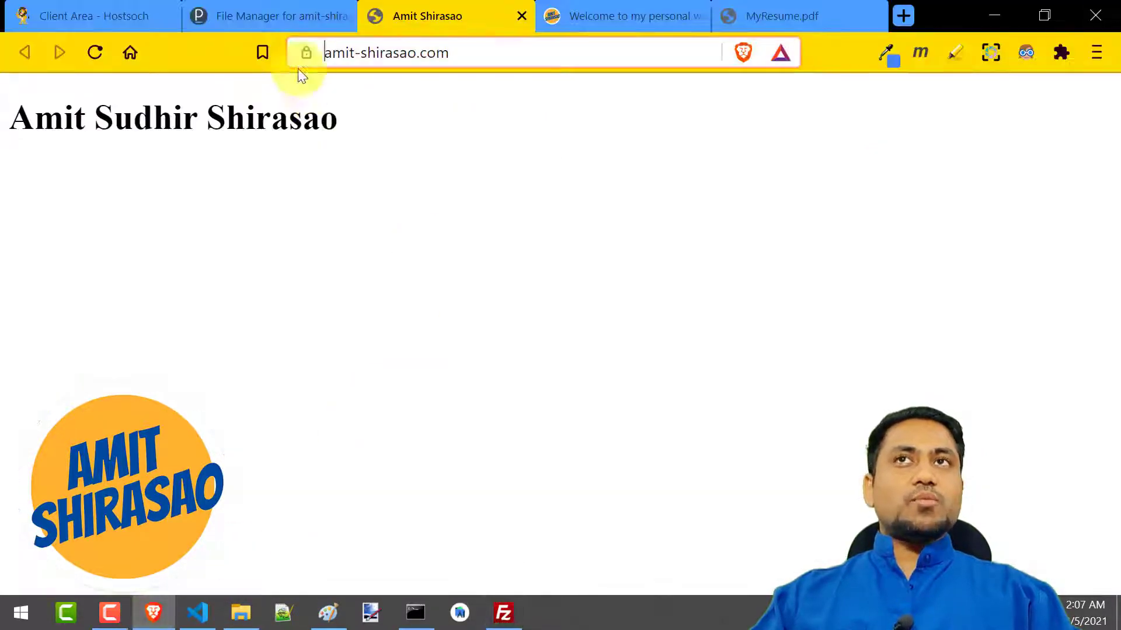
{"action": "left_click", "coordinate": [244, 7]}
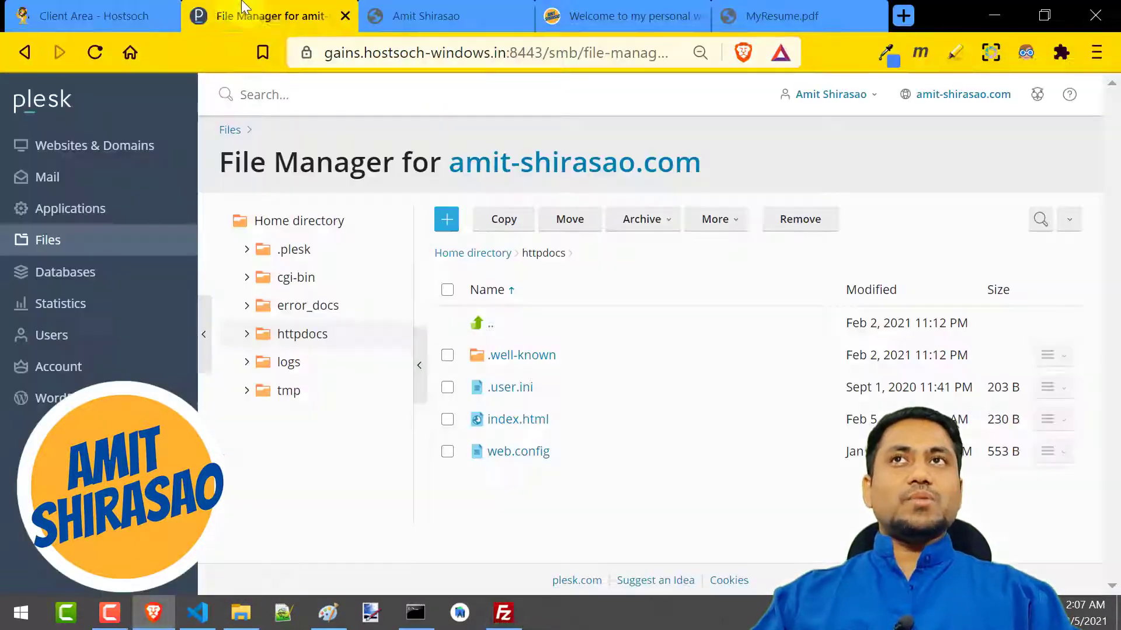
{"action": "left_click", "coordinate": [119, 18]}
{"action": "left_click_drag", "start_coordinate": [619, 363], "coordinate": [704, 364]}
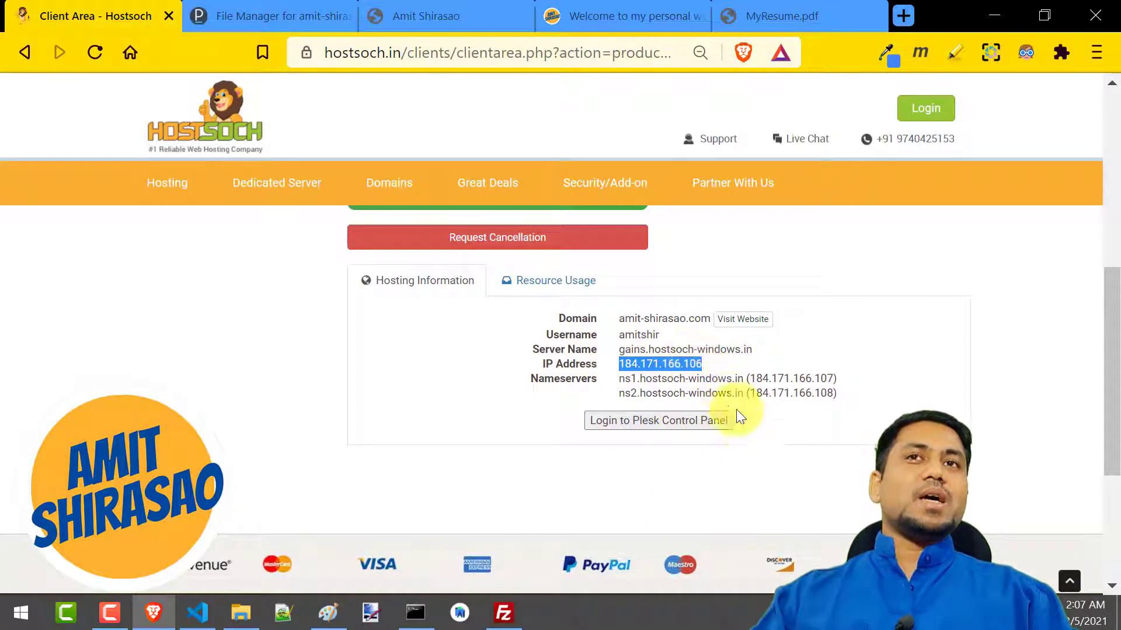
{"action": "scroll", "coordinate": [750, 441], "scroll_direction": "up", "scroll_amount": 2}
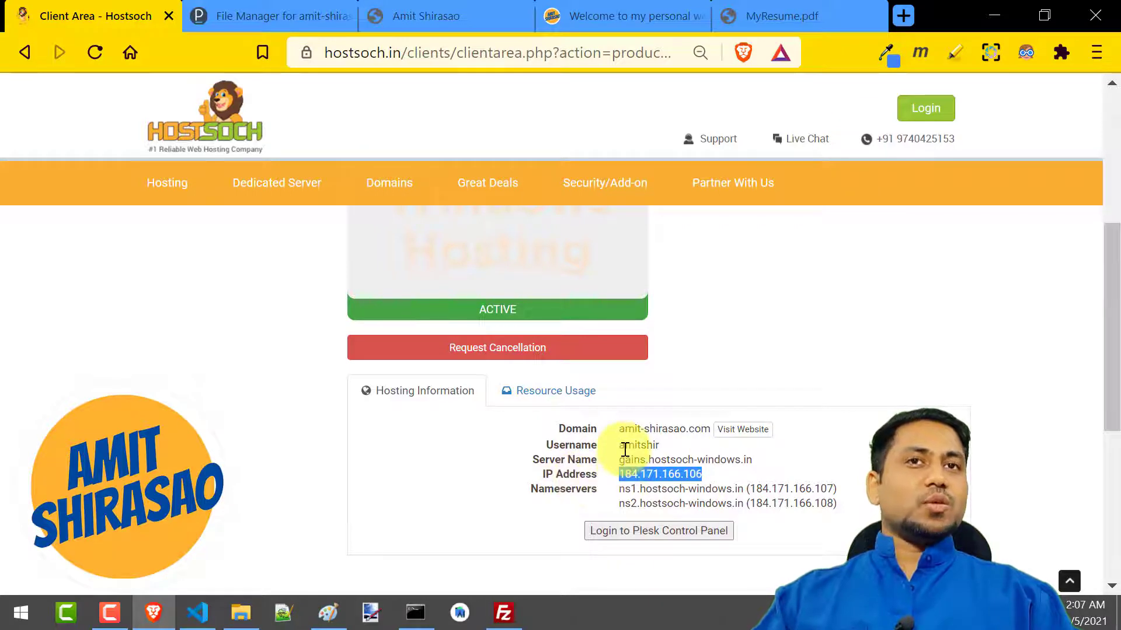
{"action": "left_click_drag", "start_coordinate": [620, 447], "coordinate": [662, 447]}
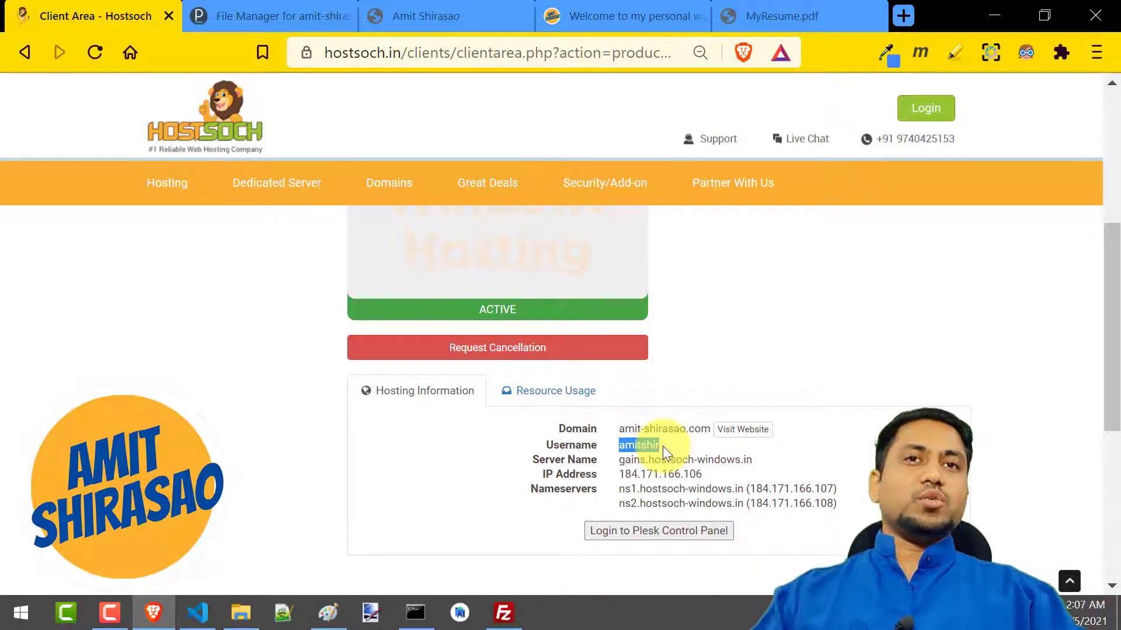
{"action": "scroll", "coordinate": [658, 488], "scroll_direction": "up", "scroll_amount": 6}
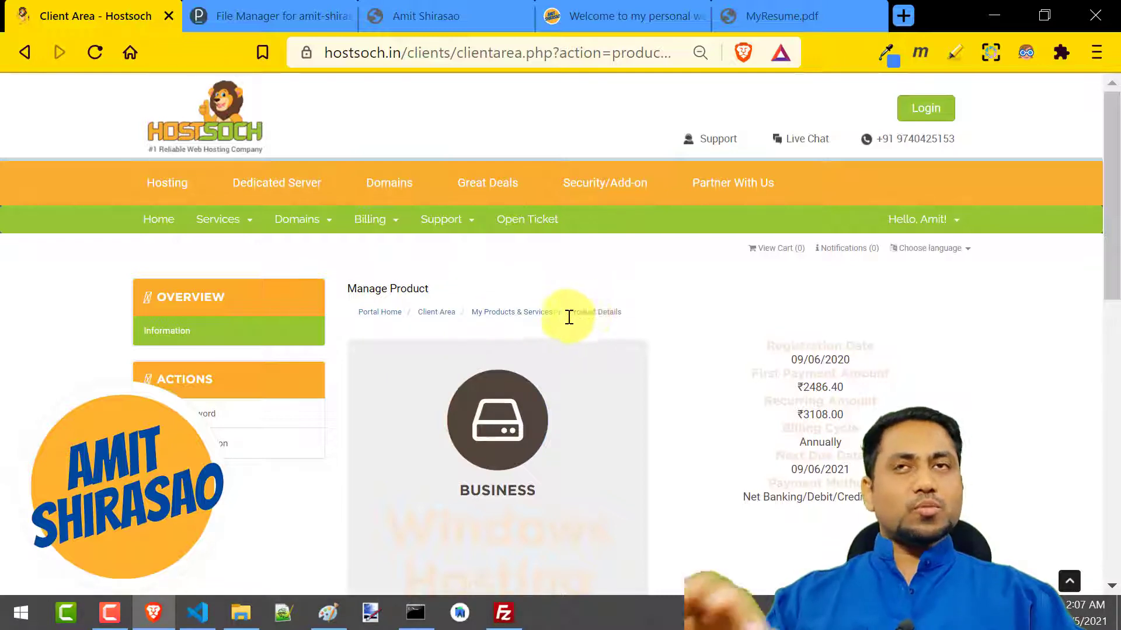
Log in to the Plesk control panel from the hosting information on the Manage Product page
{"action": "left_click", "coordinate": [430, 318]}
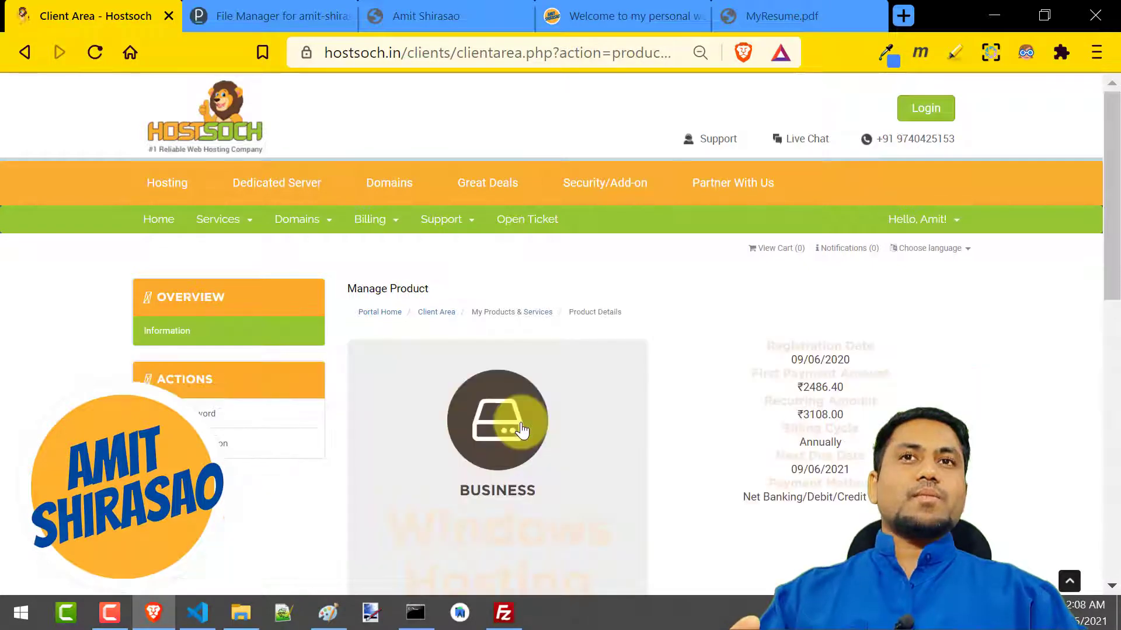
{"action": "scroll", "coordinate": [586, 376], "scroll_direction": "down", "scroll_amount": 2}
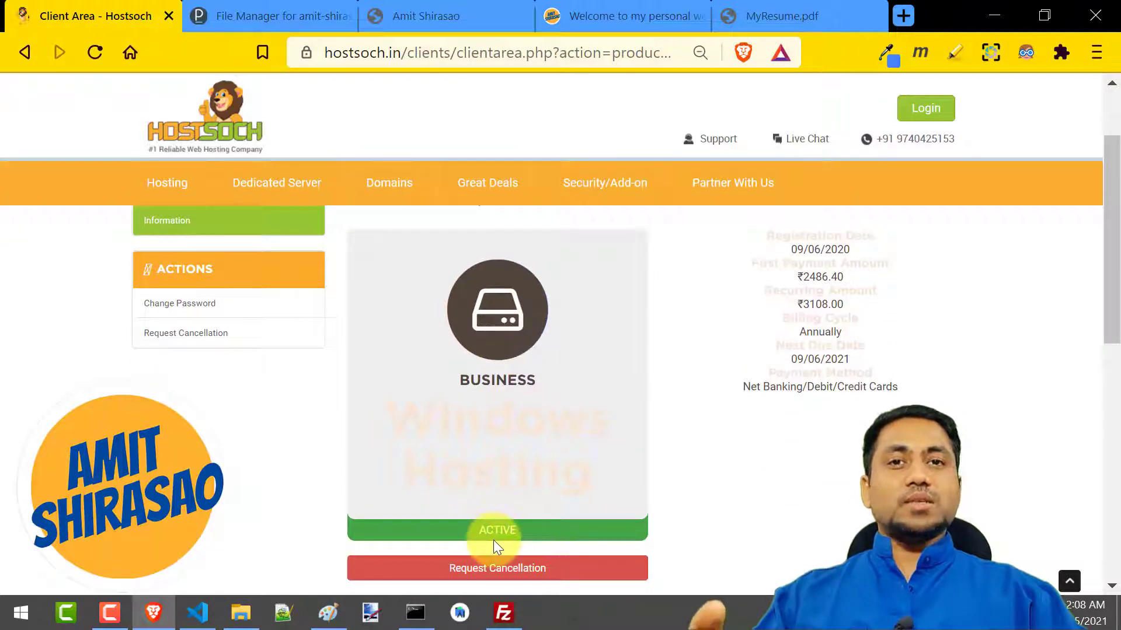
{"action": "scroll", "coordinate": [604, 547], "scroll_direction": "down", "scroll_amount": 5}
{"action": "scroll", "coordinate": [602, 536], "scroll_direction": "down", "scroll_amount": 2}
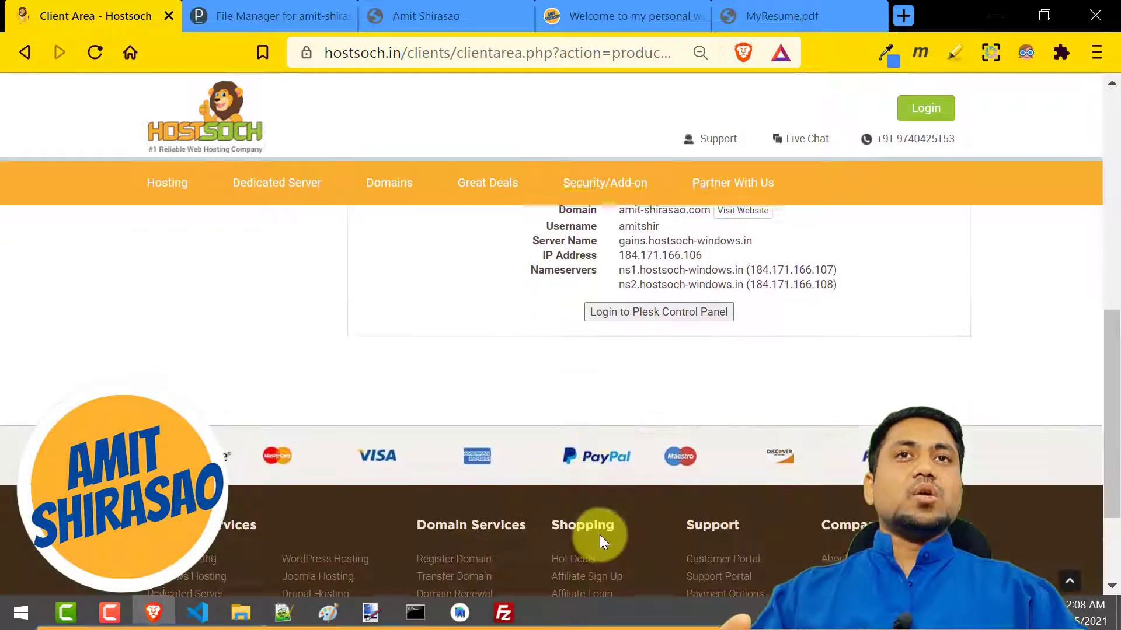
{"action": "scroll", "coordinate": [584, 455], "scroll_direction": "up", "scroll_amount": 2}
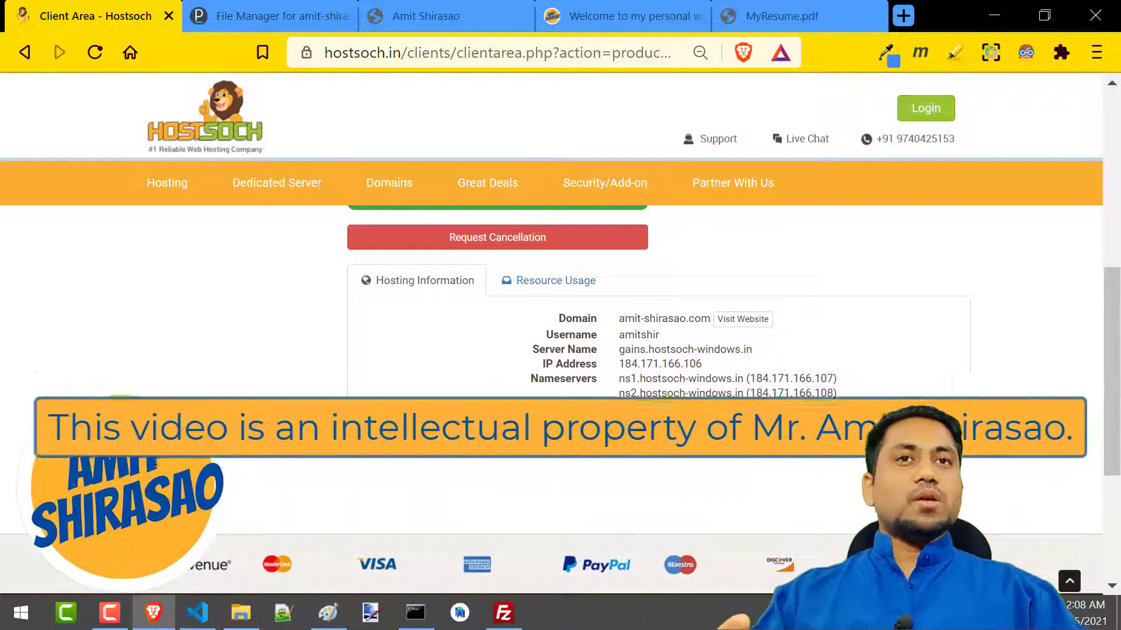
{"action": "left_click", "coordinate": [671, 425]}
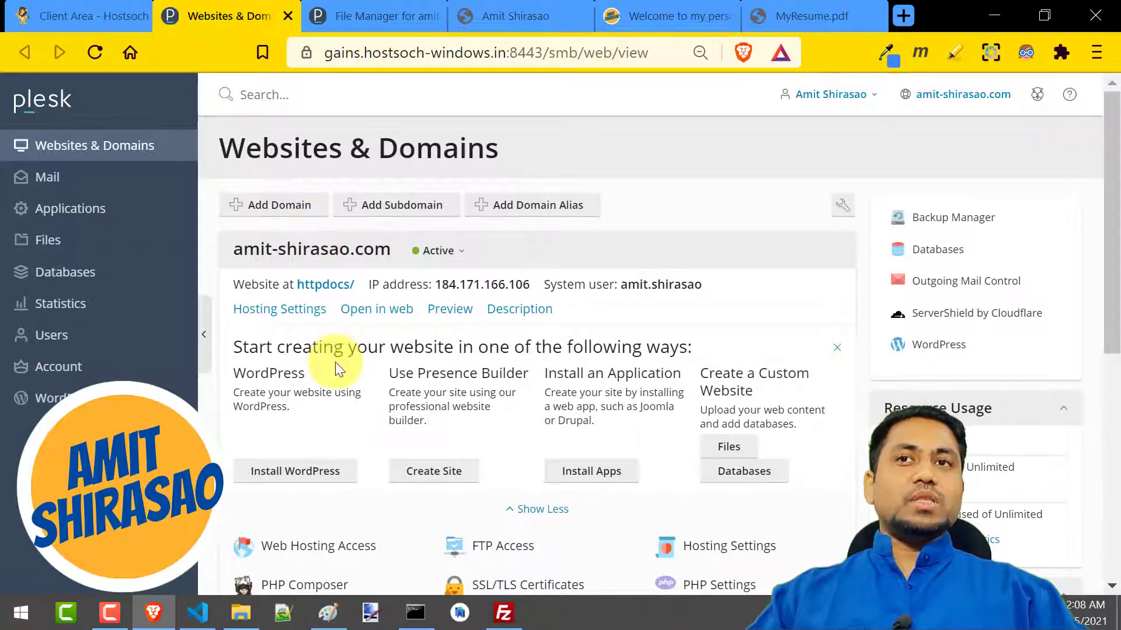
Open the domain's FTP Access settings and view the existing FTP account
{"action": "scroll", "coordinate": [335, 365], "scroll_direction": "down", "scroll_amount": 5}
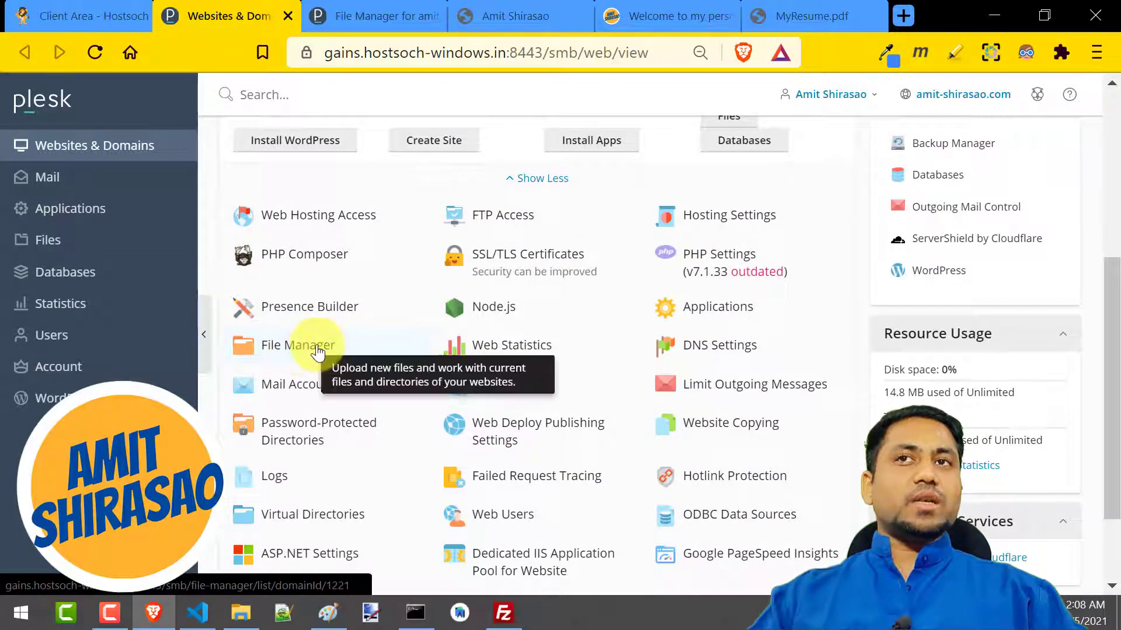
{"action": "left_click", "coordinate": [496, 224]}
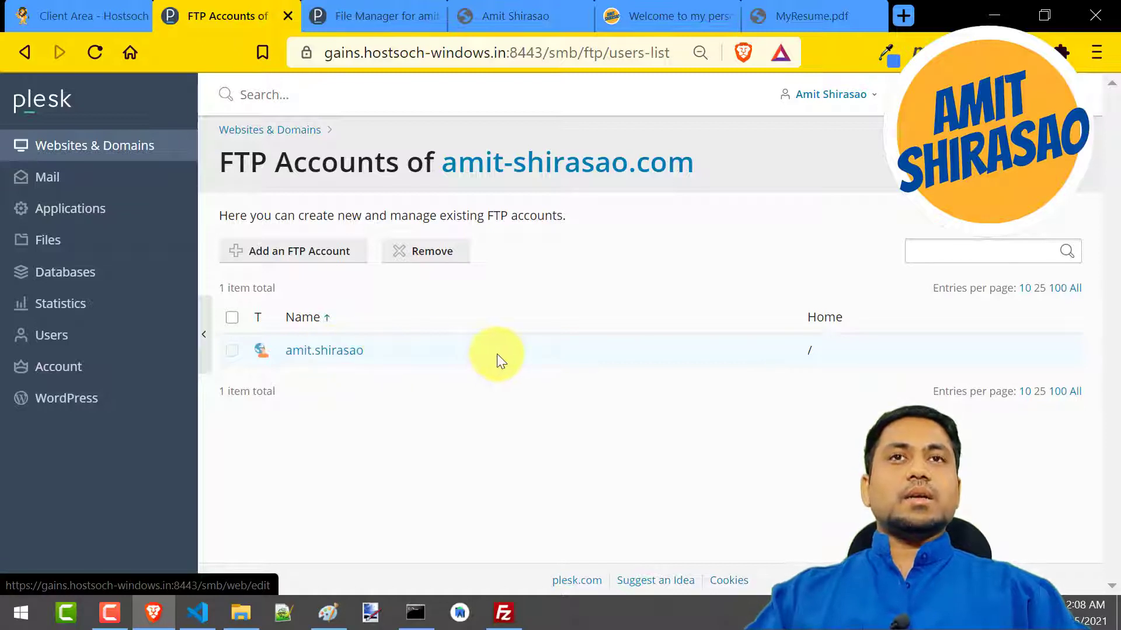
{"action": "left_click", "coordinate": [342, 363]}
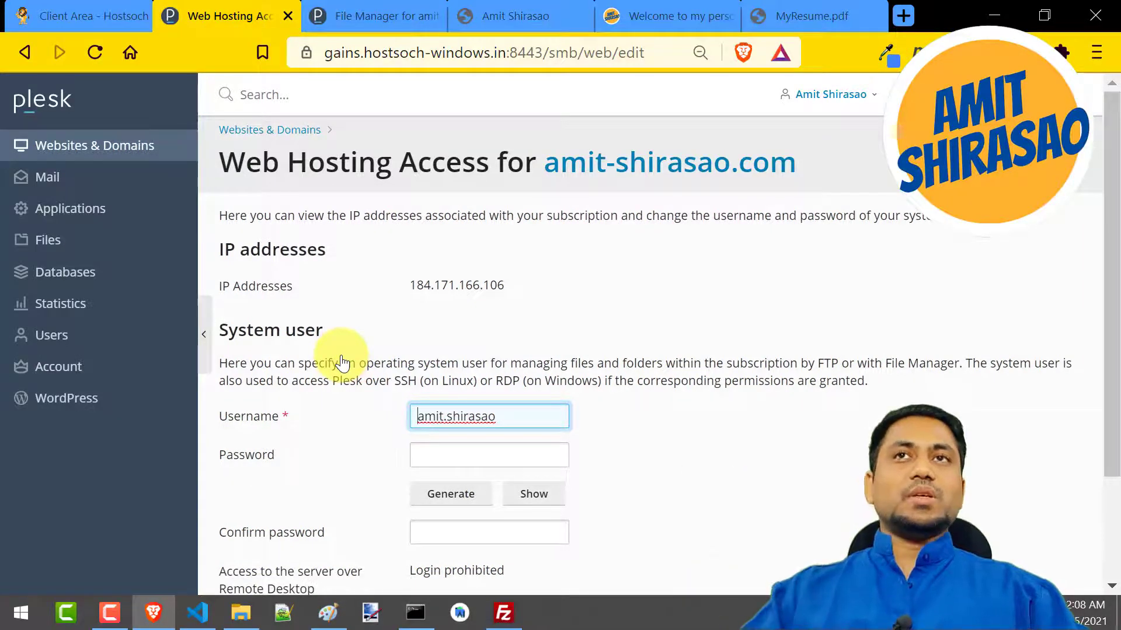
Review the system user's username, server IP address and password fields on the Web Hosting Access page, and leave it without saving
{"action": "scroll", "coordinate": [377, 356], "scroll_direction": "down", "scroll_amount": 1}
{"action": "scroll", "coordinate": [378, 356], "scroll_direction": "down", "scroll_amount": 2}
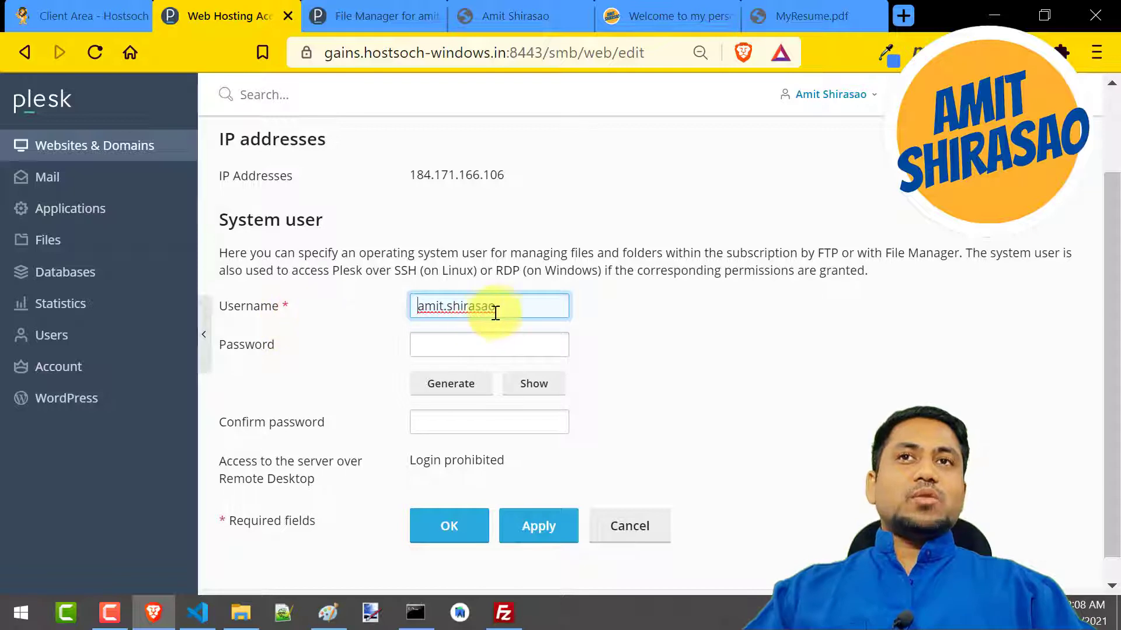
{"action": "left_click_drag", "start_coordinate": [499, 312], "coordinate": [393, 312]}
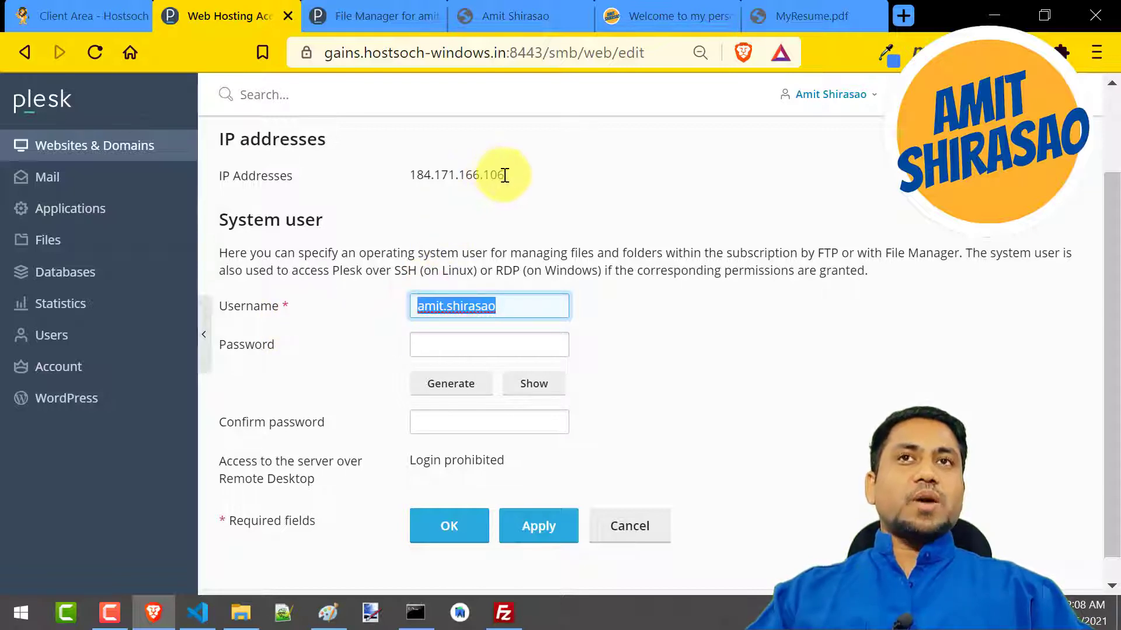
{"action": "left_click_drag", "start_coordinate": [505, 175], "coordinate": [406, 176]}
{"action": "left_click", "coordinate": [435, 347]}
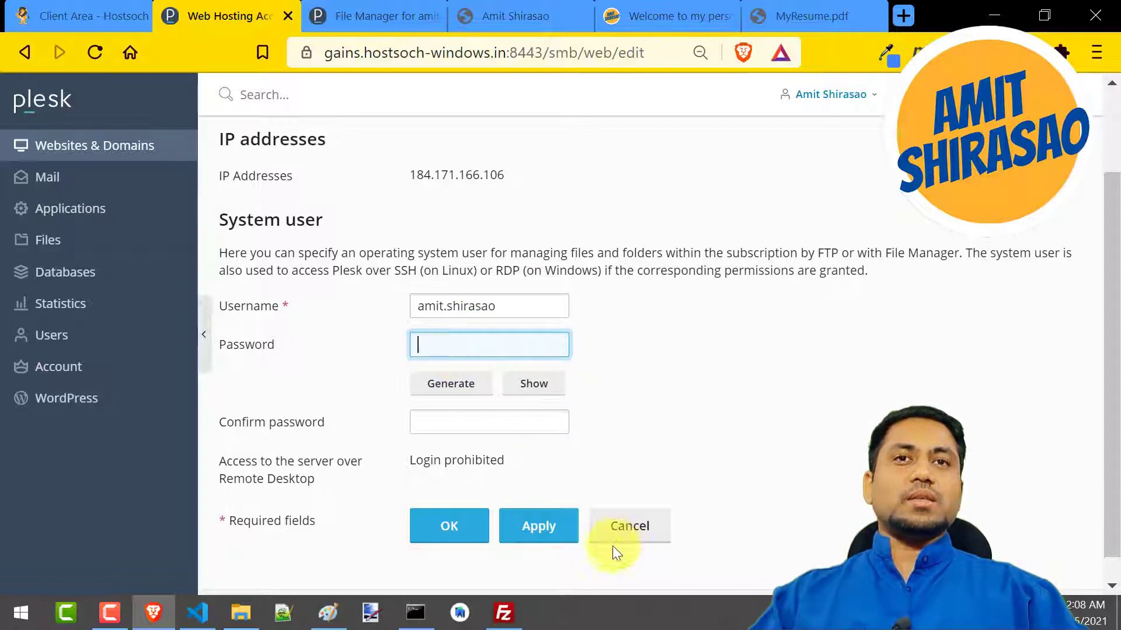
{"action": "scroll", "coordinate": [625, 544], "scroll_direction": "up", "scroll_amount": 2}
{"action": "scroll", "coordinate": [625, 544], "scroll_direction": "down", "scroll_amount": 2}
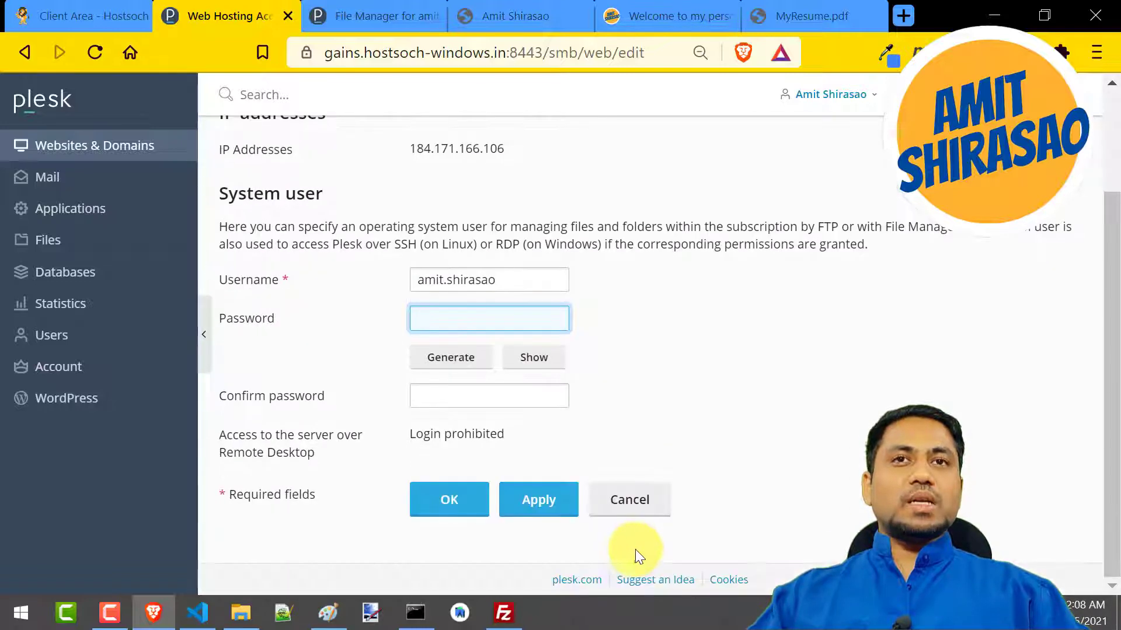
{"action": "left_click", "coordinate": [650, 516]}
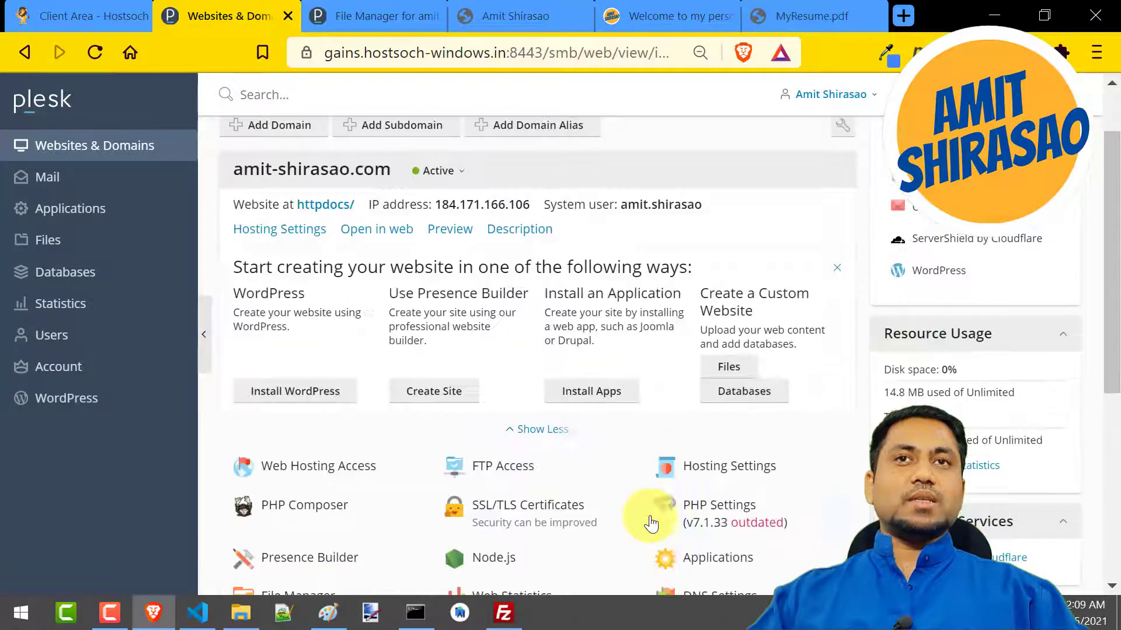
Start an additional FTP account in the domain's FTP Access settings, naming it with the owner's hyphenated name plus the suffix "-2"
{"action": "scroll", "coordinate": [443, 470], "scroll_direction": "down", "scroll_amount": 5}
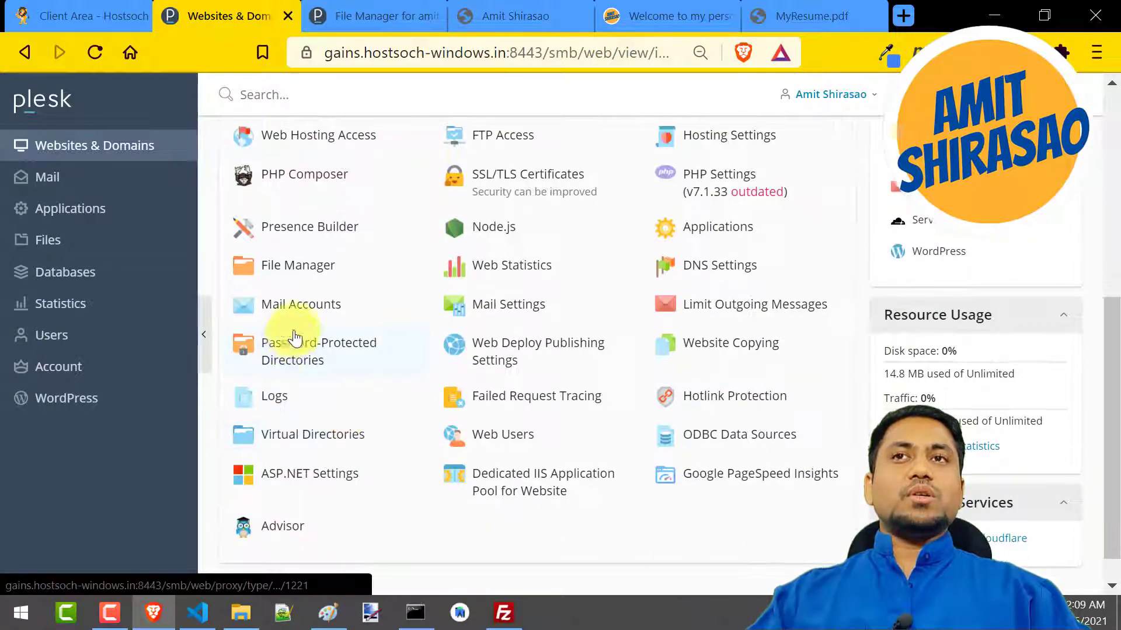
{"action": "left_click", "coordinate": [629, 226]}
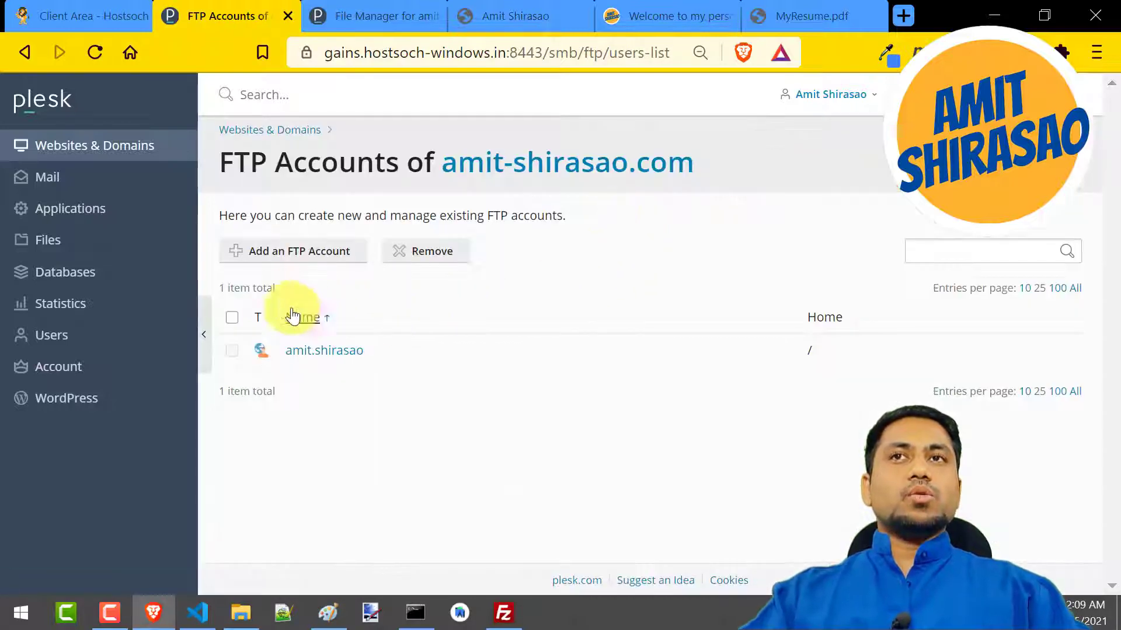
{"action": "left_click", "coordinate": [332, 262]}
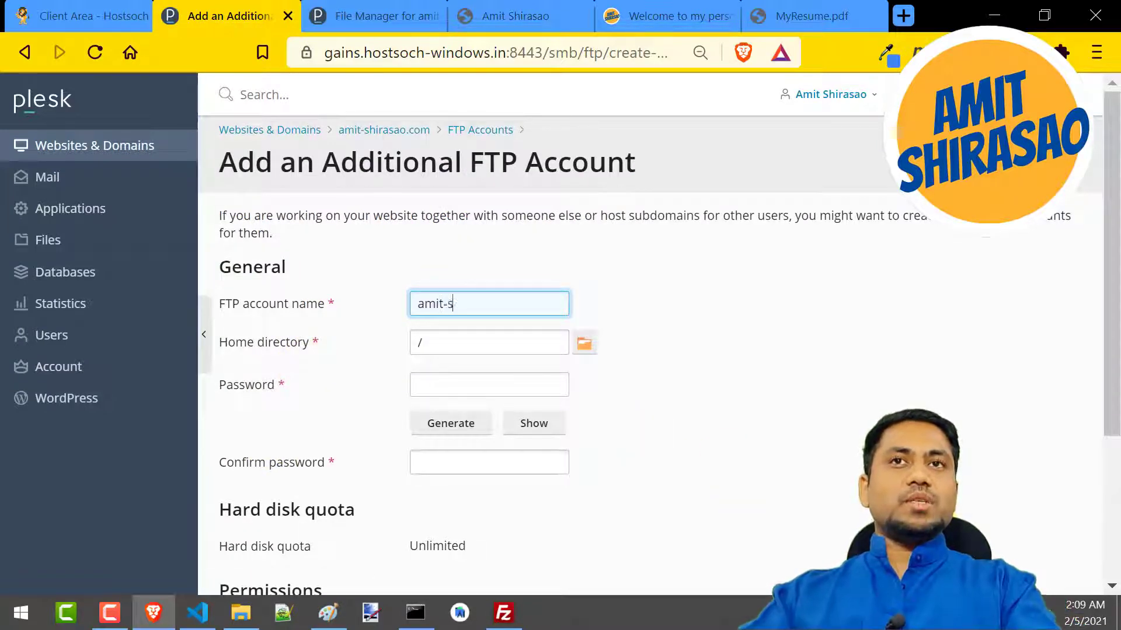
{"action": "type", "text": "2"}
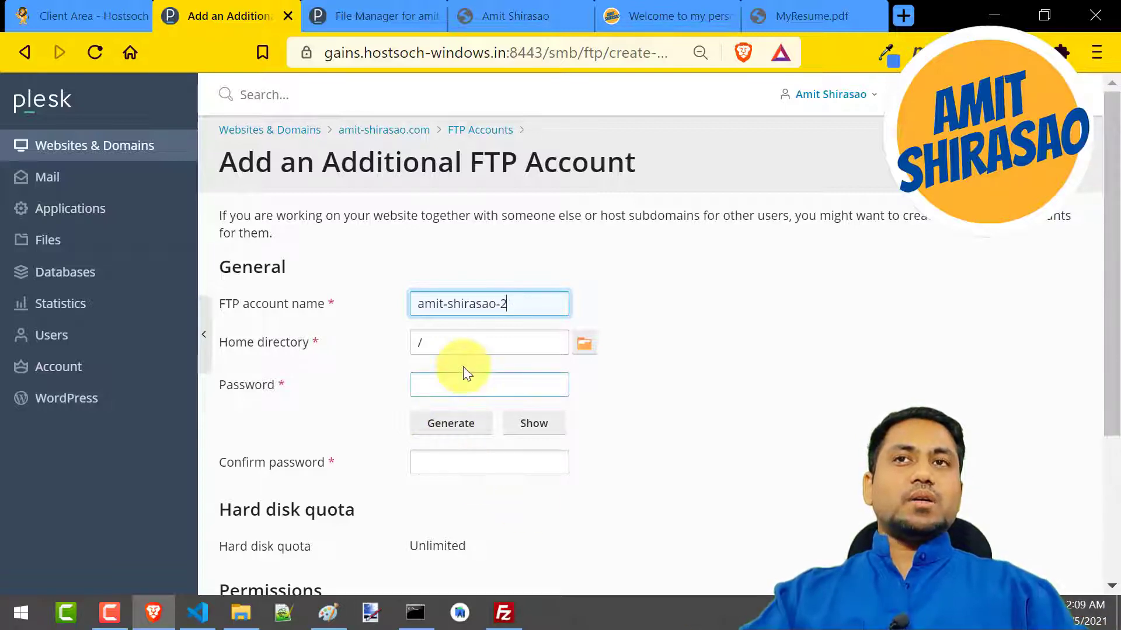
Check the folder structure in File Manager and set the new FTP account's home directory to /httpdocs
{"action": "left_click", "coordinate": [386, 16]}
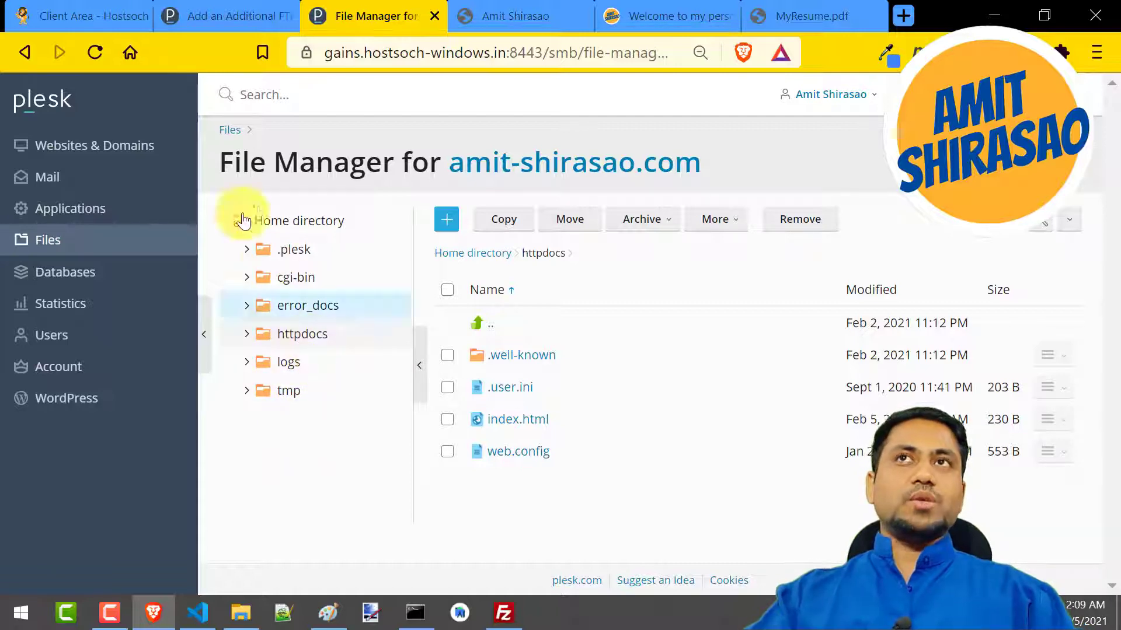
{"action": "left_click", "coordinate": [175, 14]}
{"action": "left_click", "coordinate": [508, 350]}
{"action": "type", "text": "/"}
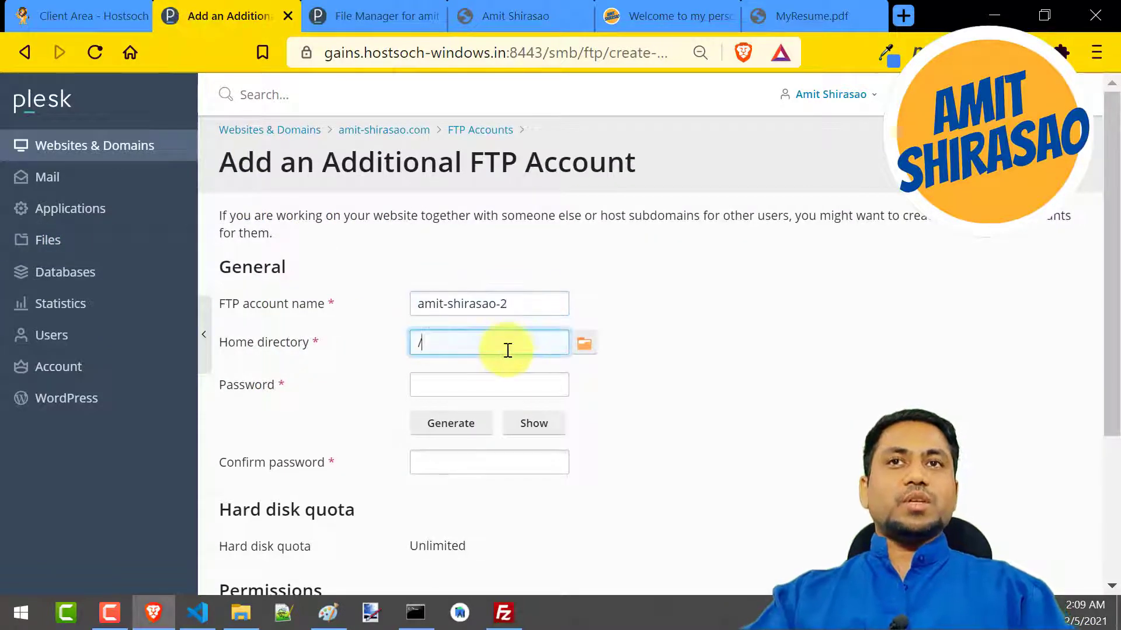
{"action": "type", "text": "d"}
{"action": "key", "text": "BackSpace"}
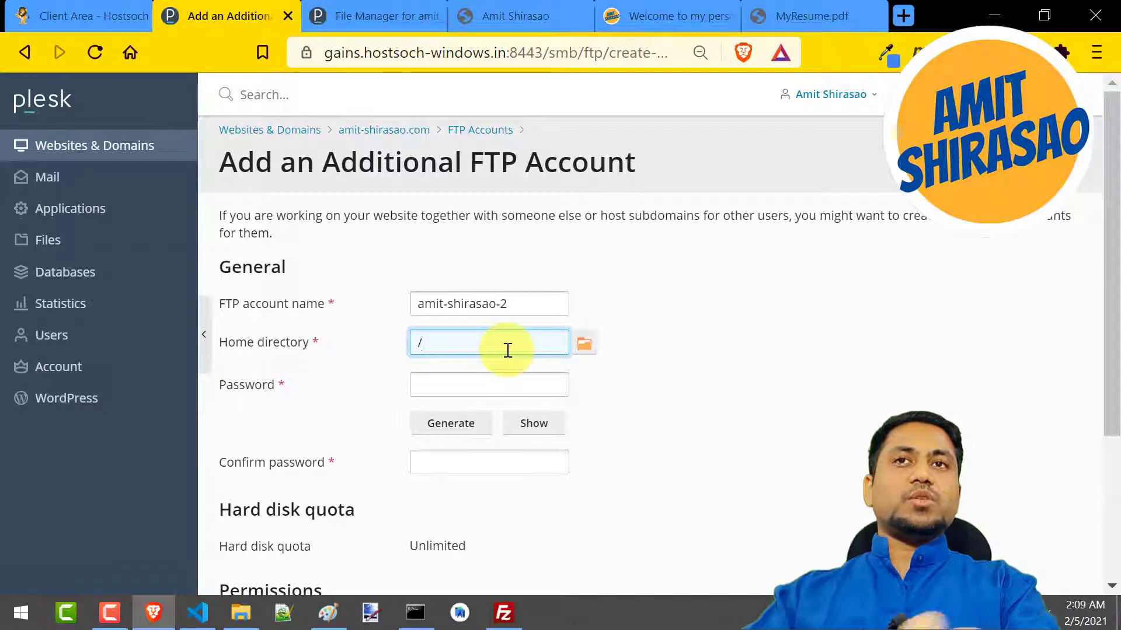
{"action": "type", "text": "http"}
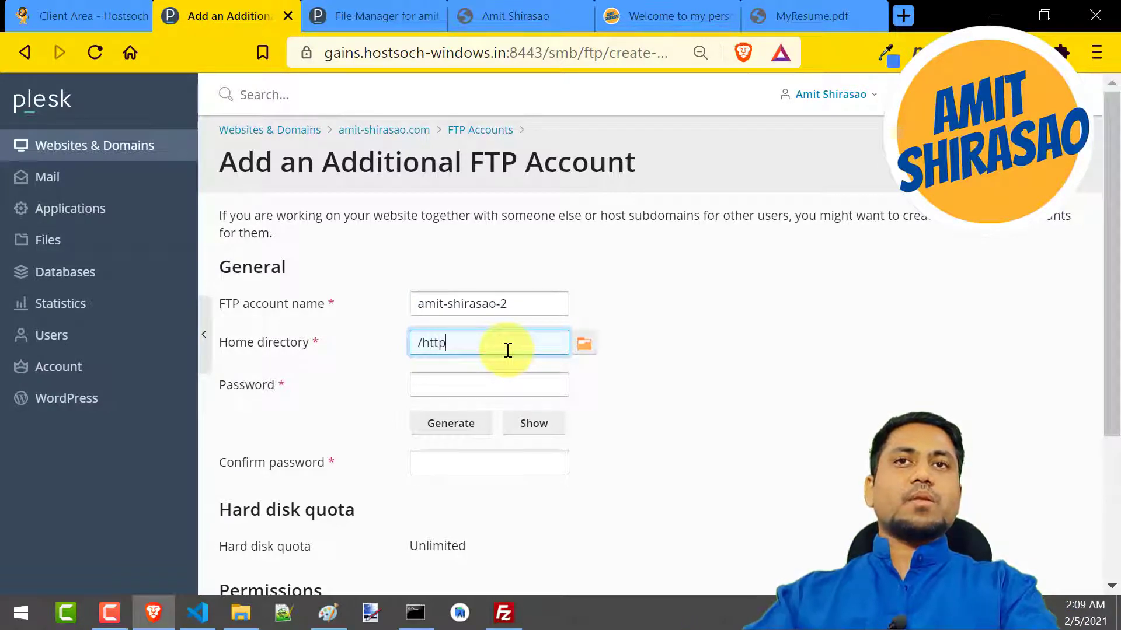
{"action": "type", "text": "docs"}
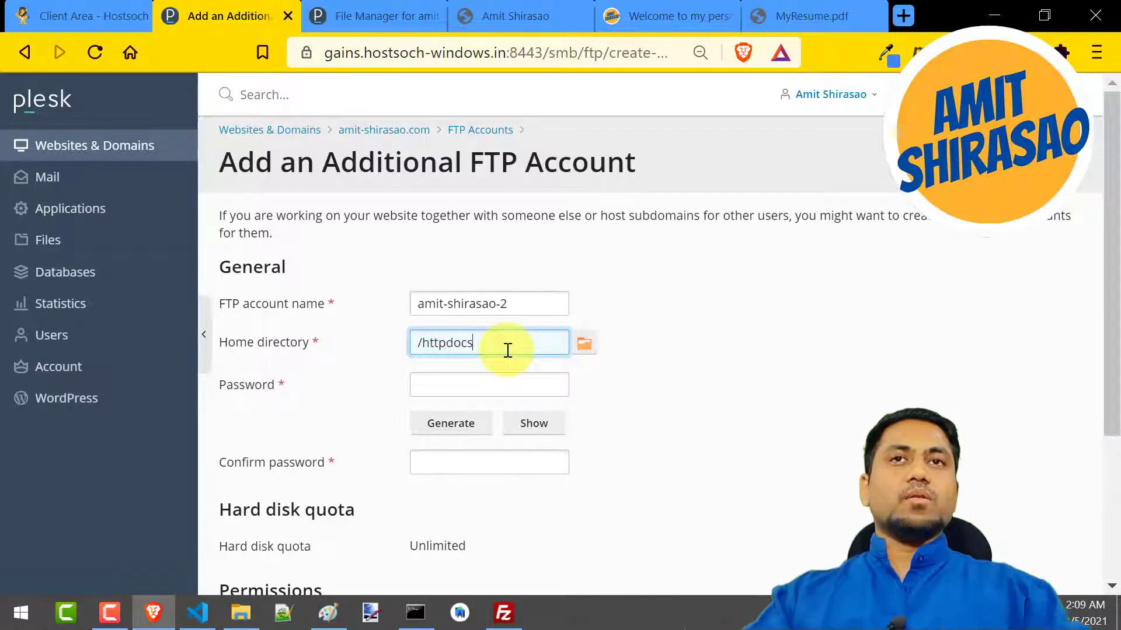
{"action": "left_click", "coordinate": [582, 344]}
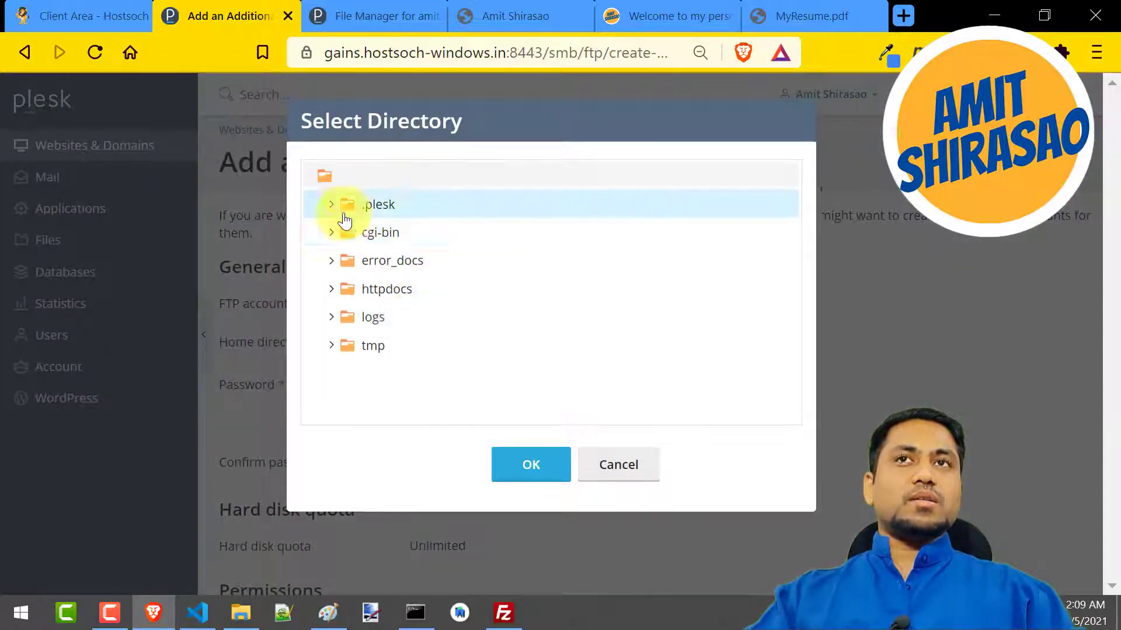
{"action": "left_click", "coordinate": [390, 292]}
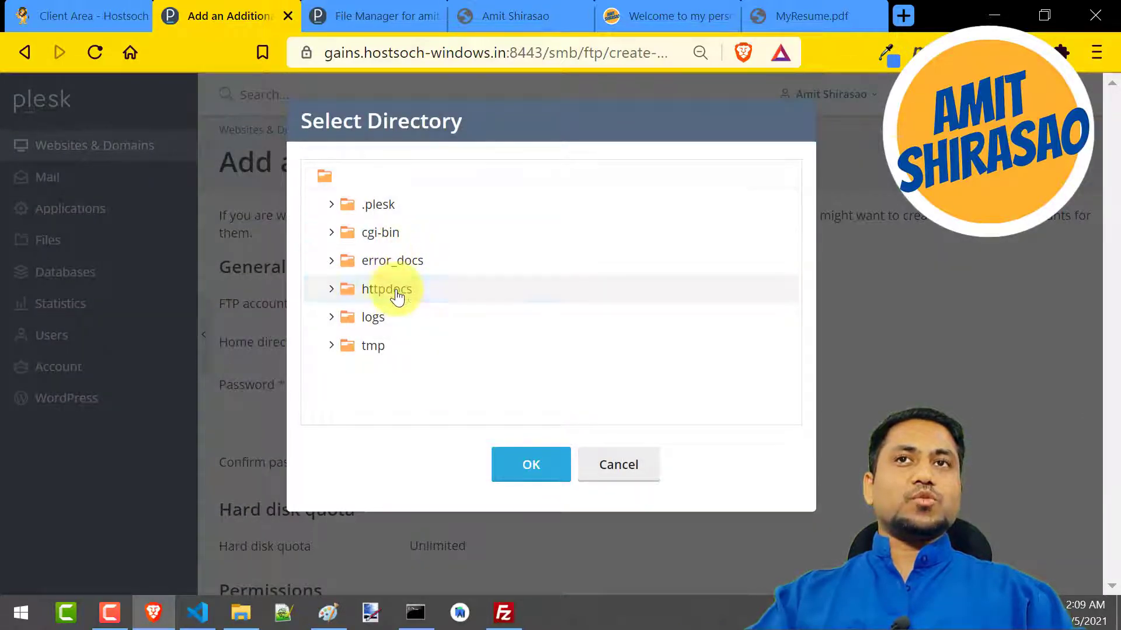
{"action": "left_click", "coordinate": [534, 467]}
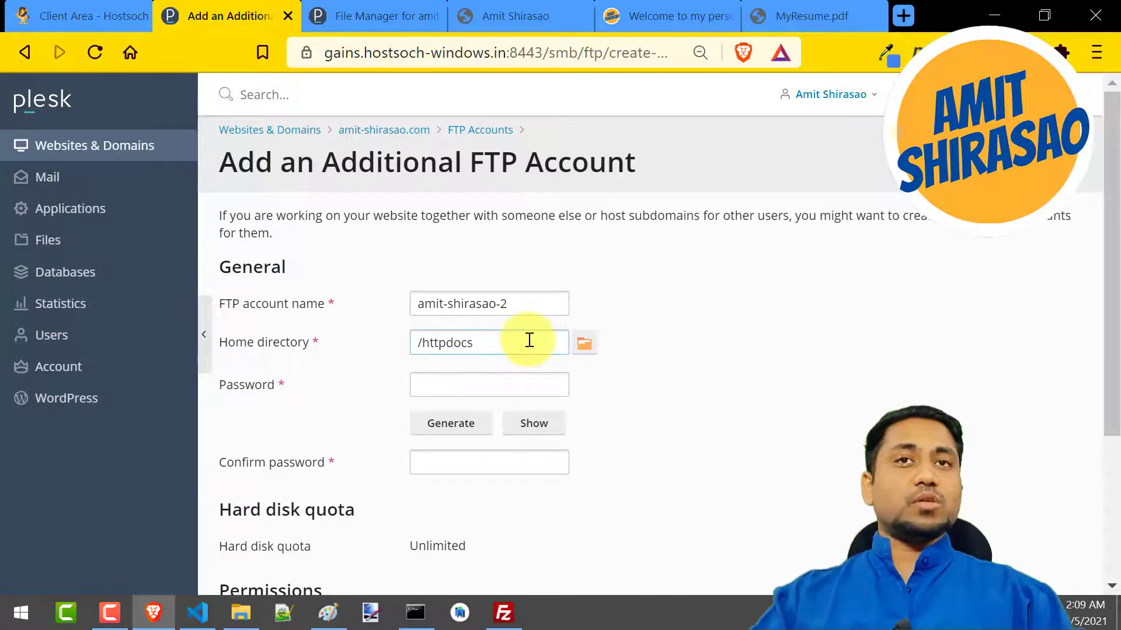
Enter a strong password for the additional FTP account and repeat it in the confirmation field
{"action": "left_click", "coordinate": [467, 382]}
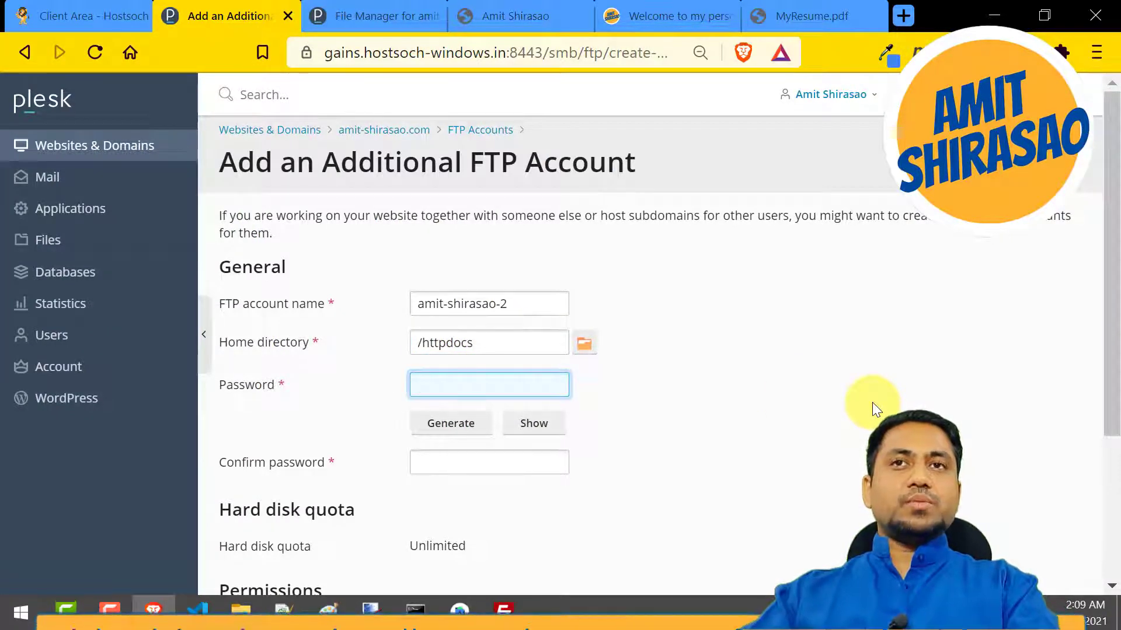
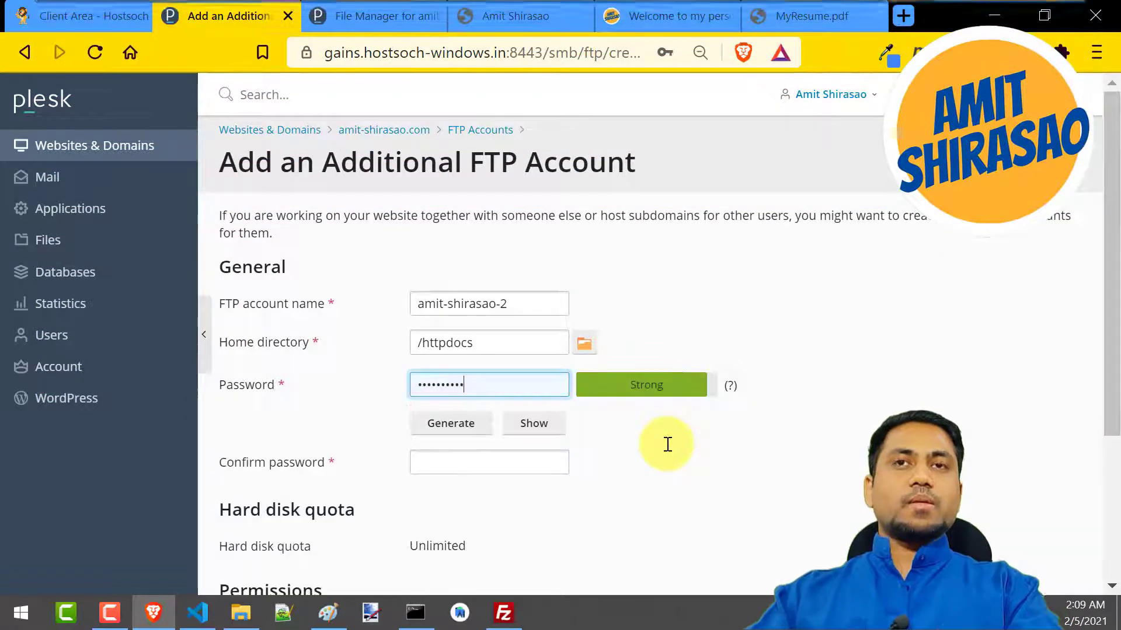
{"action": "left_click", "coordinate": [497, 456]}
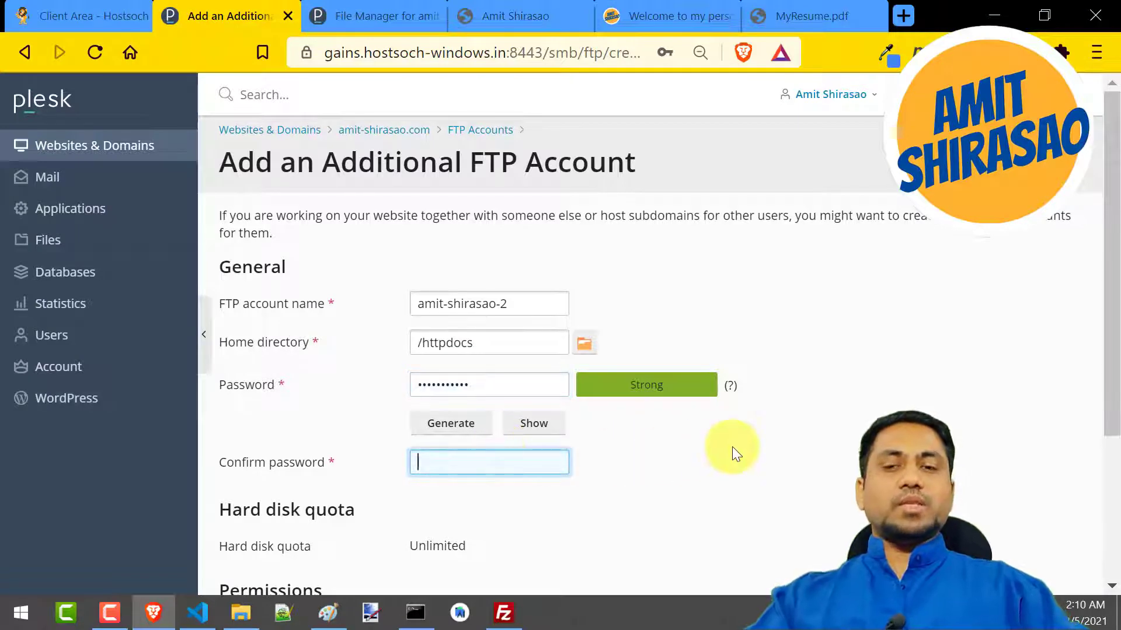
{"action": "type", "text": "••••••"}
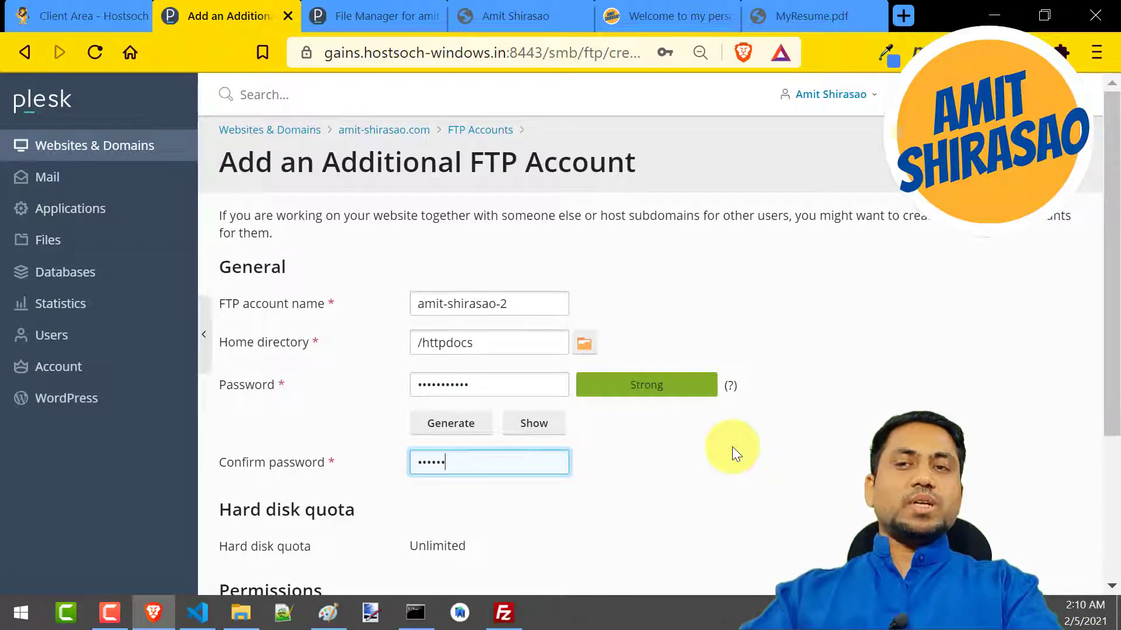
{"action": "type", "text": "@1"}
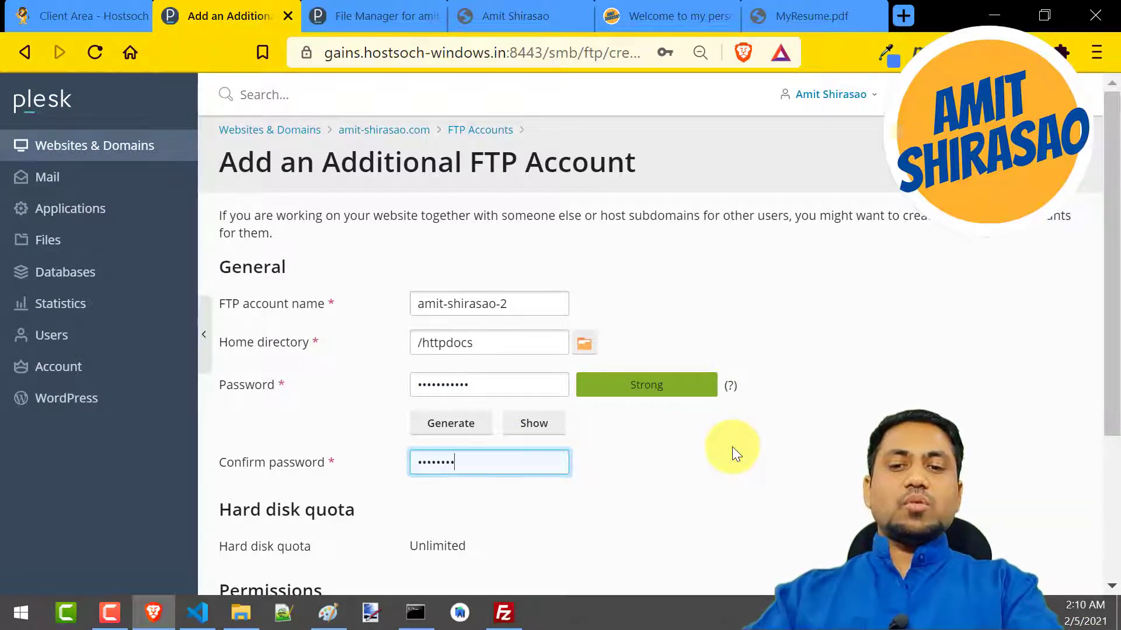
{"action": "type", "text": "•••"}
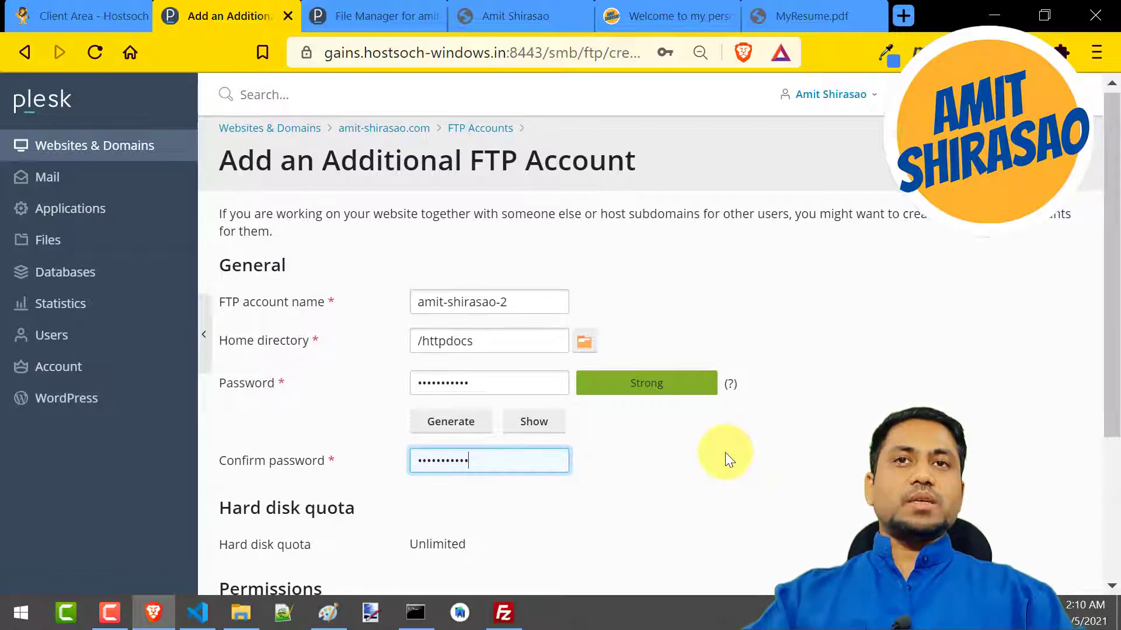
Create the additional FTP account with read and write permissions left unselected, and decline saving its password in the browser
{"action": "scroll", "coordinate": [725, 453], "scroll_direction": "down", "scroll_amount": 2}
{"action": "left_click", "coordinate": [592, 456]}
{"action": "scroll", "coordinate": [572, 481], "scroll_direction": "down", "scroll_amount": 2}
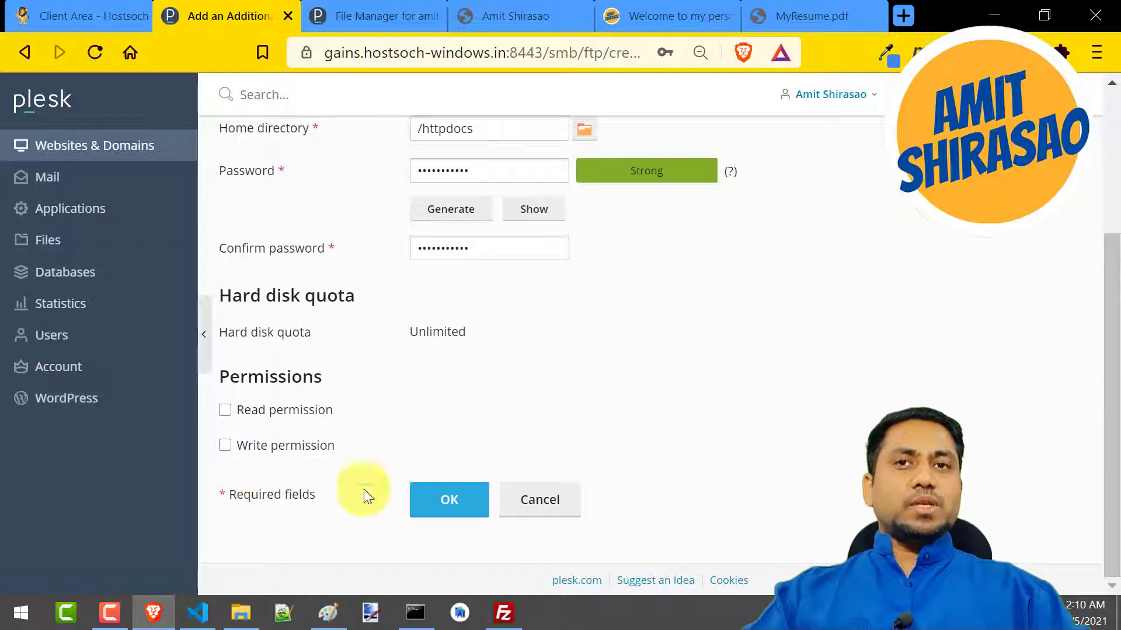
{"action": "left_click", "coordinate": [432, 499]}
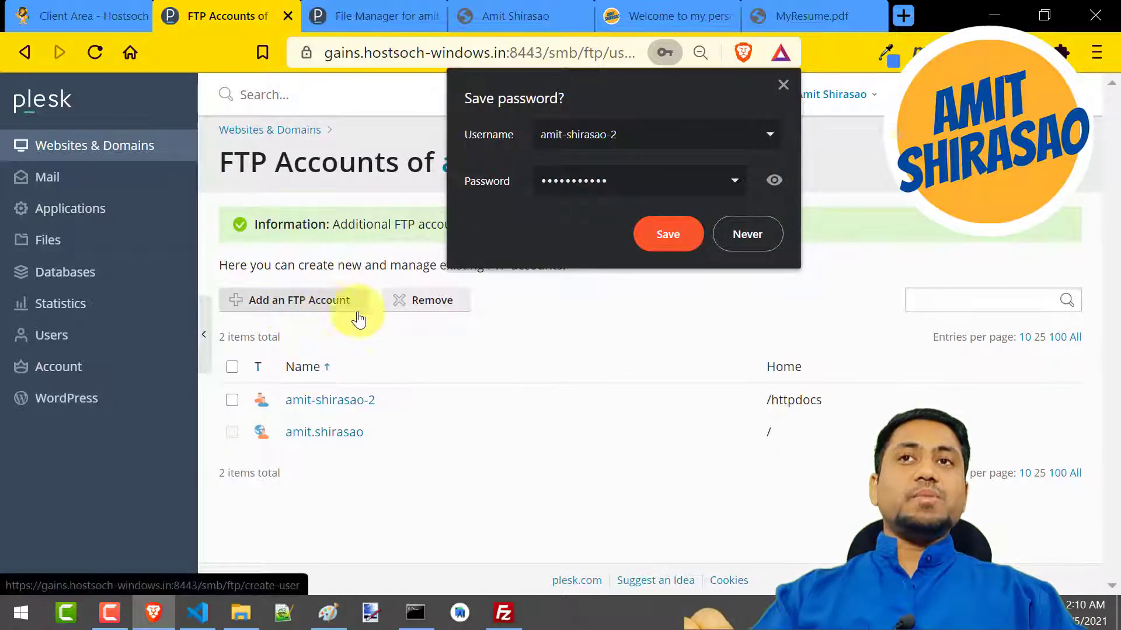
{"action": "left_click", "coordinate": [748, 240]}
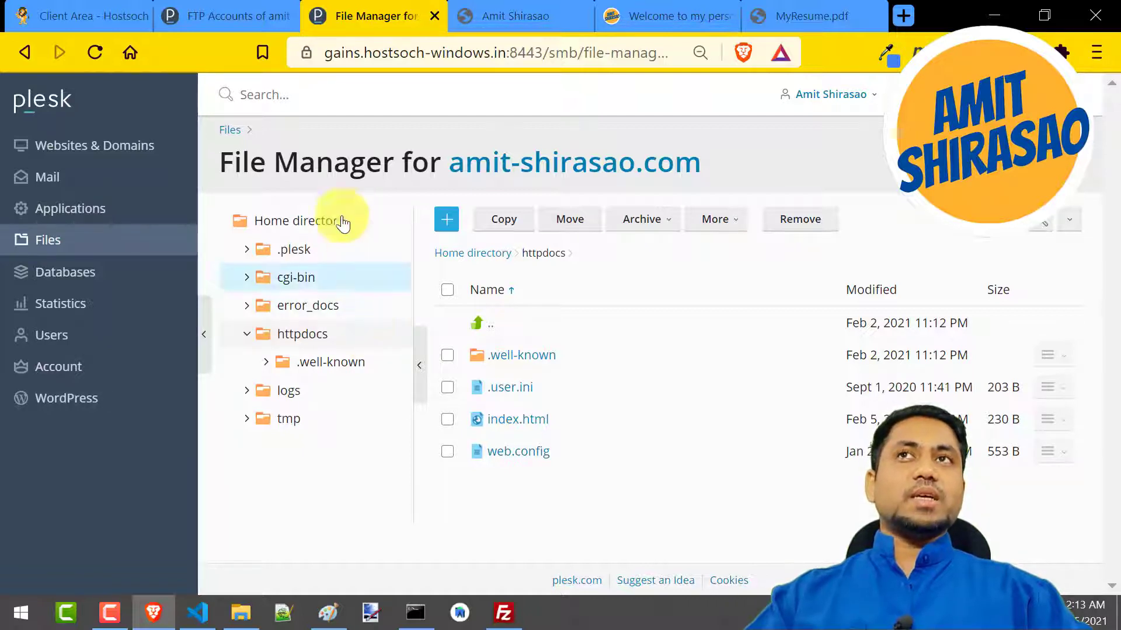
Copy the server IP address 184.171.166.106 from the system user's Web Hosting Access page into FileZilla's host field
{"action": "left_click", "coordinate": [201, 13]}
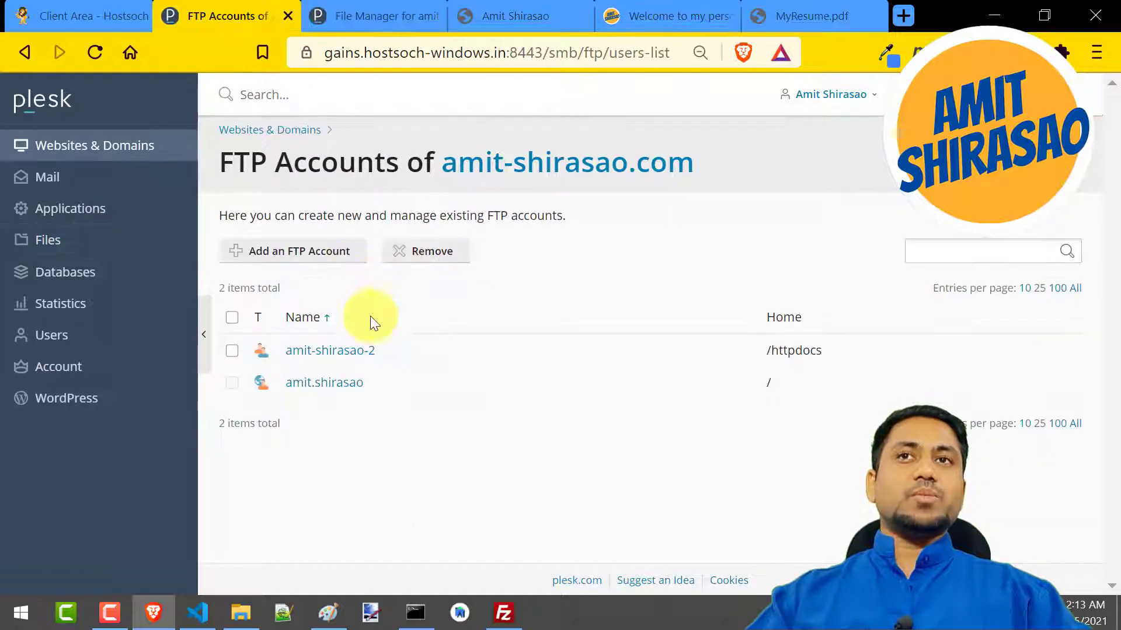
{"action": "left_click", "coordinate": [318, 390]}
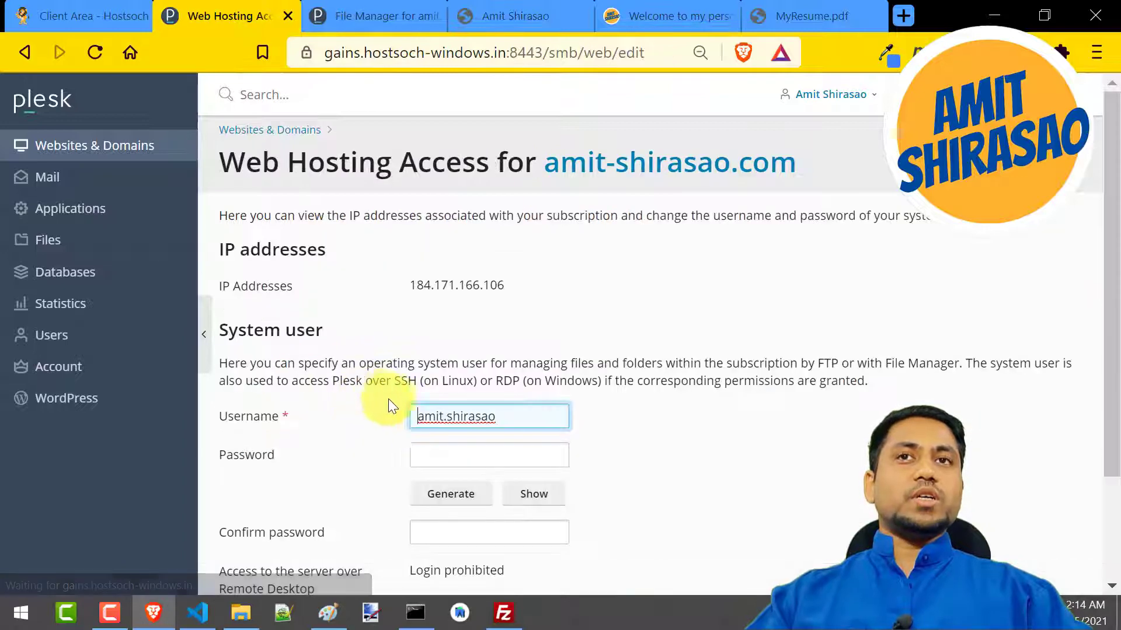
{"action": "scroll", "coordinate": [470, 453], "scroll_direction": "down", "scroll_amount": 2}
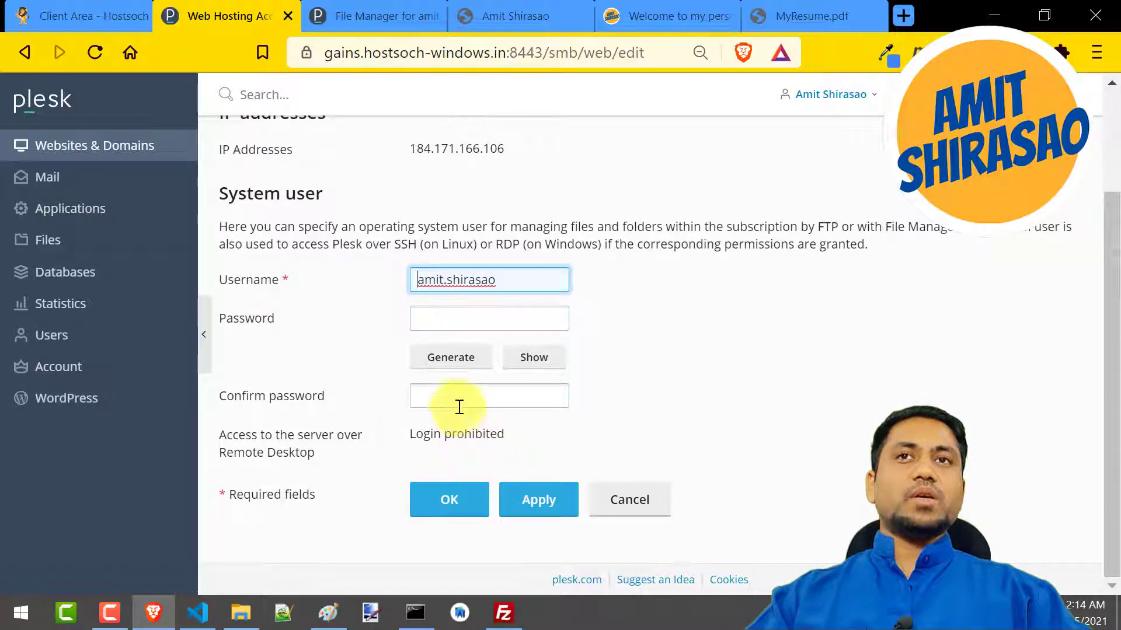
{"action": "scroll", "coordinate": [418, 412], "scroll_direction": "up", "scroll_amount": 2}
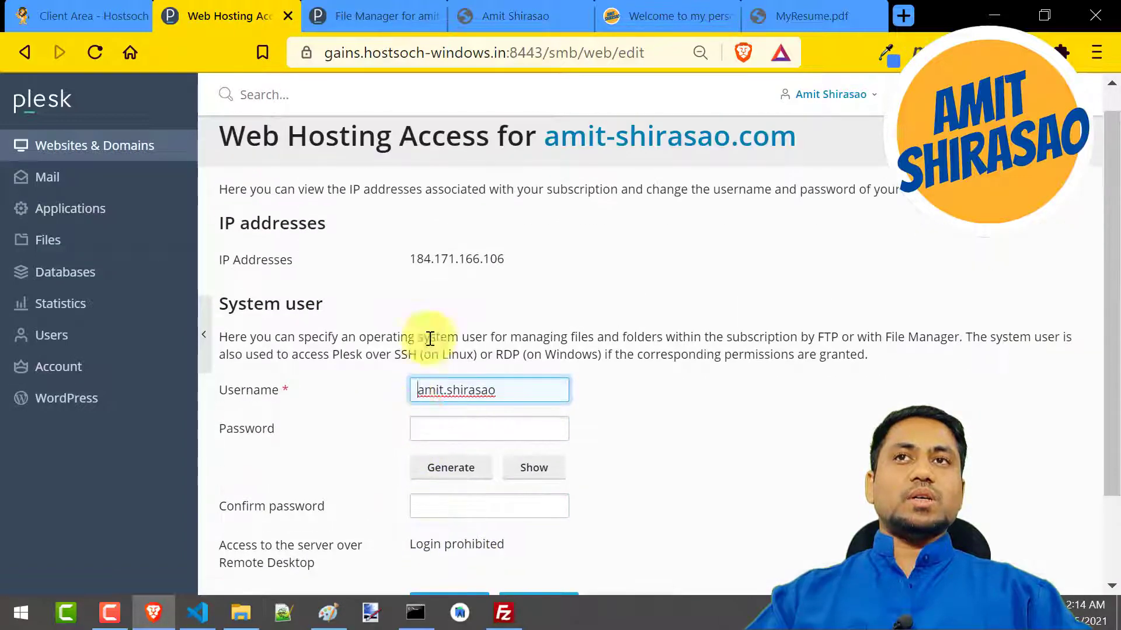
{"action": "left_click_drag", "start_coordinate": [413, 259], "coordinate": [516, 256]}
{"action": "key", "text": "ctrl+c"}
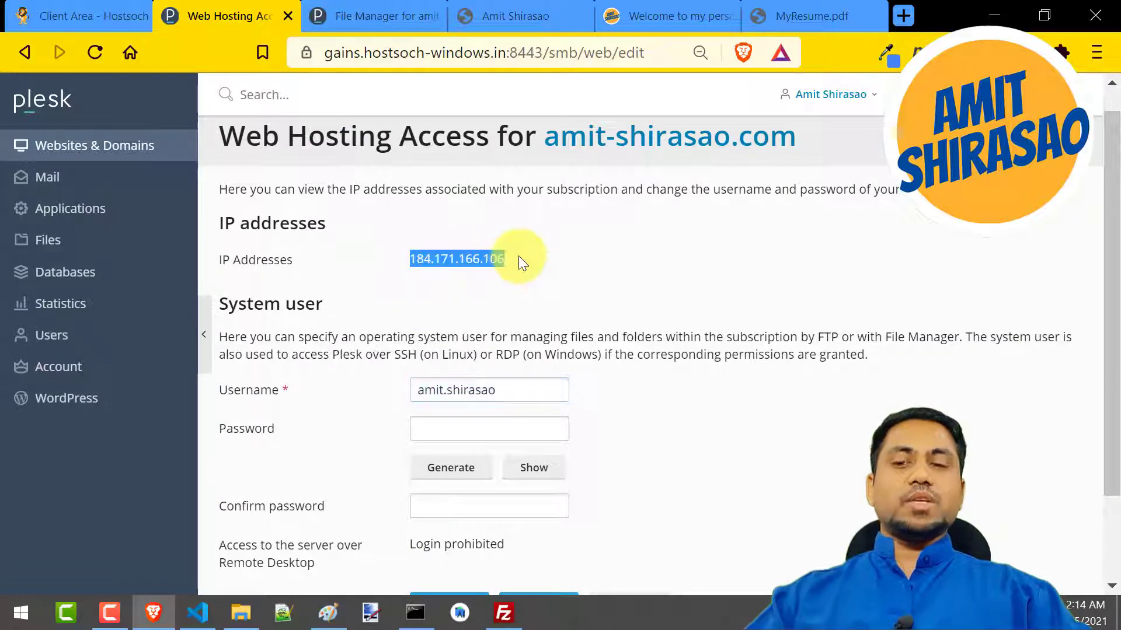
{"action": "key", "text": "alt+Tab"}
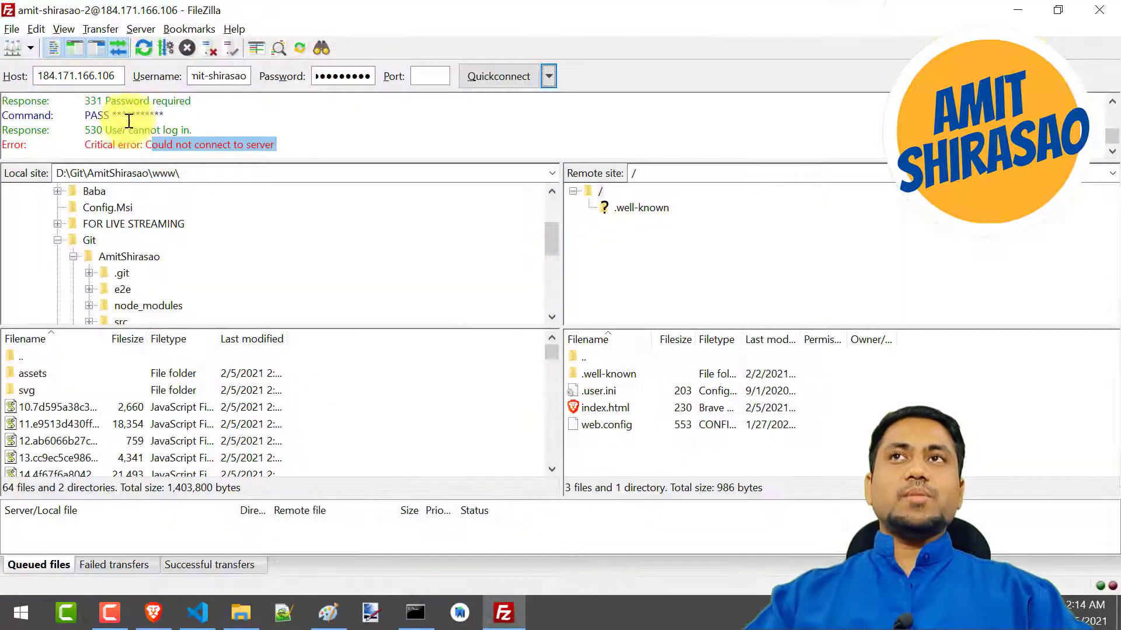
{"action": "left_click_drag", "start_coordinate": [117, 77], "coordinate": [20, 100]}
{"action": "key", "text": "ctrl+v"}
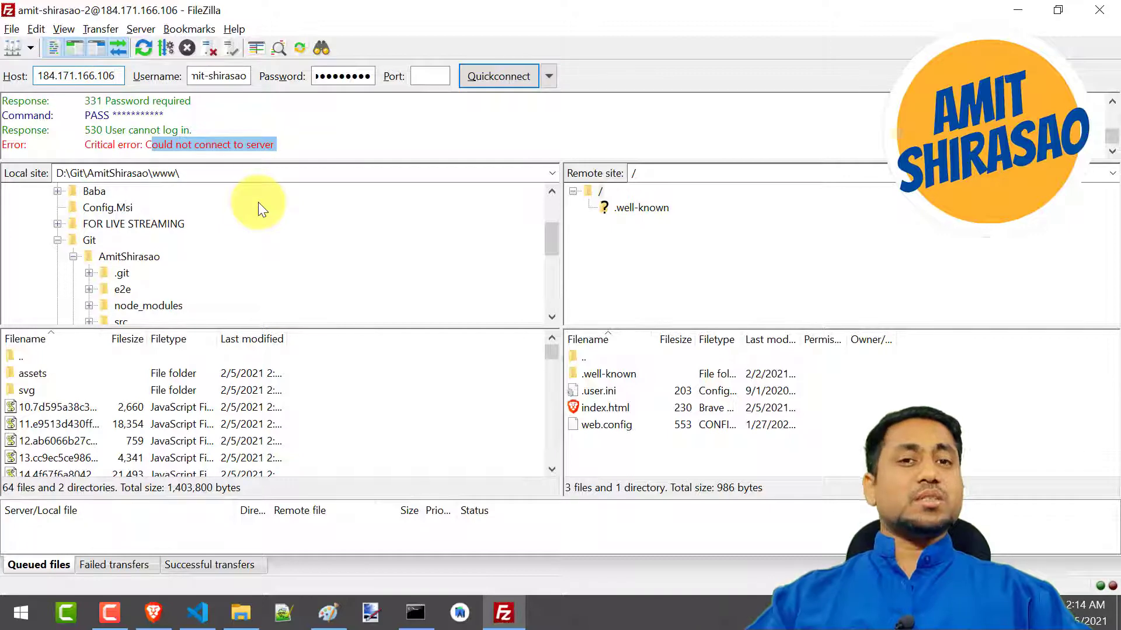
{"action": "key", "text": "Tab"}
Copy the system user's username from the Web Hosting Access page in Brave into FileZilla's username field
{"action": "key", "text": "alt+Tab"}
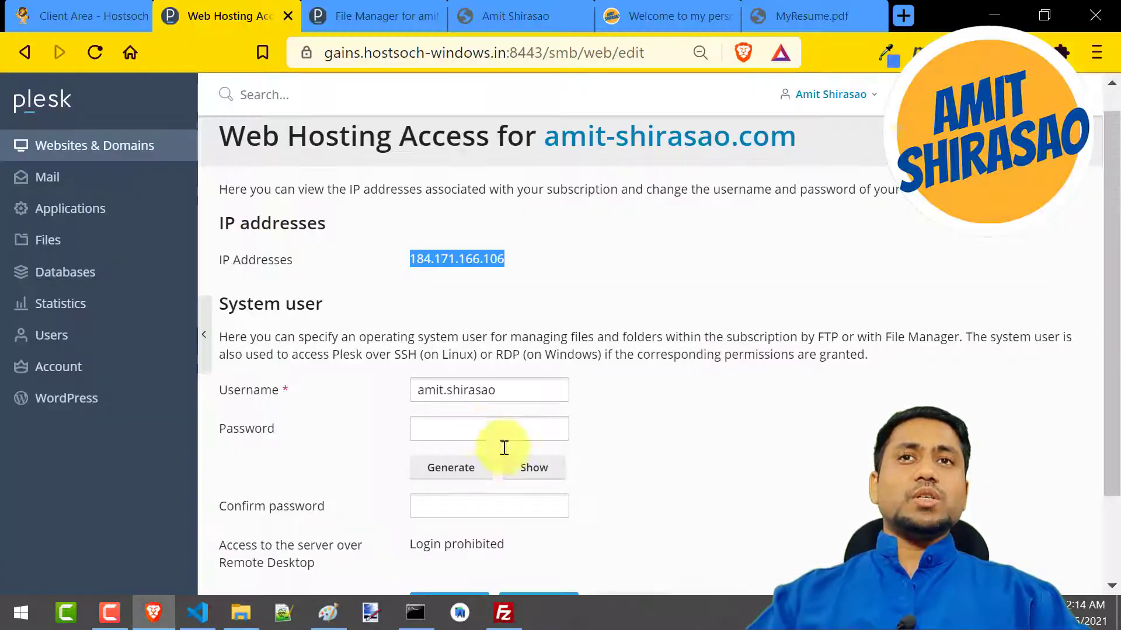
{"action": "left_click_drag", "start_coordinate": [514, 396], "coordinate": [358, 399]}
{"action": "key", "text": "alt+Tab"}
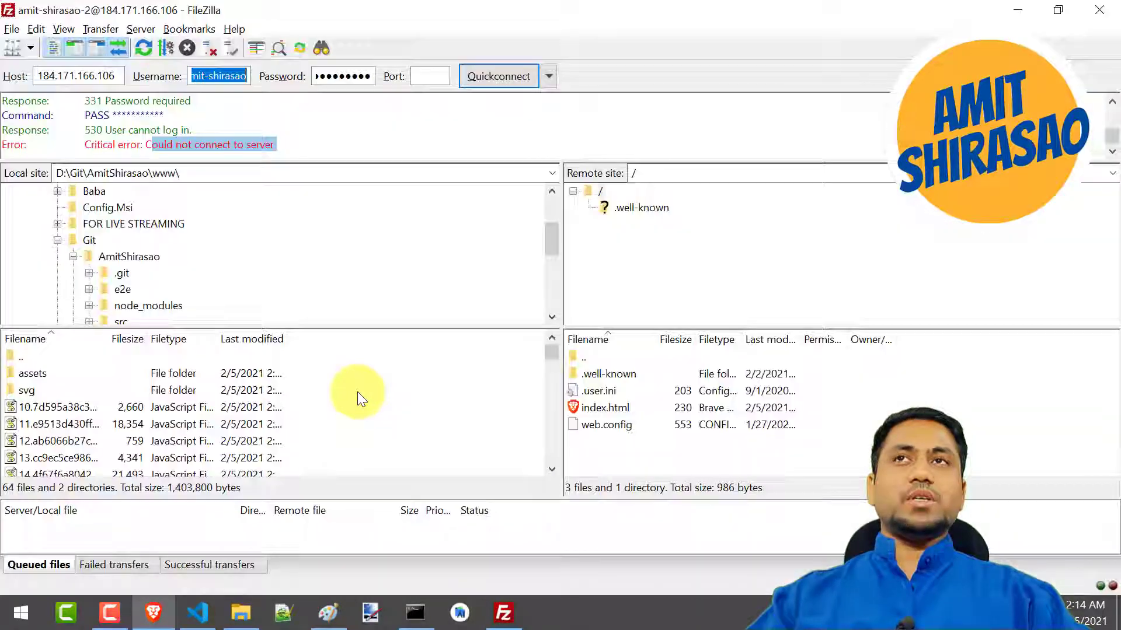
Enter the system user's FTP password in FileZilla's password field, and return to the Web Hosting Access page in Brave
{"action": "key", "text": "Tab"}
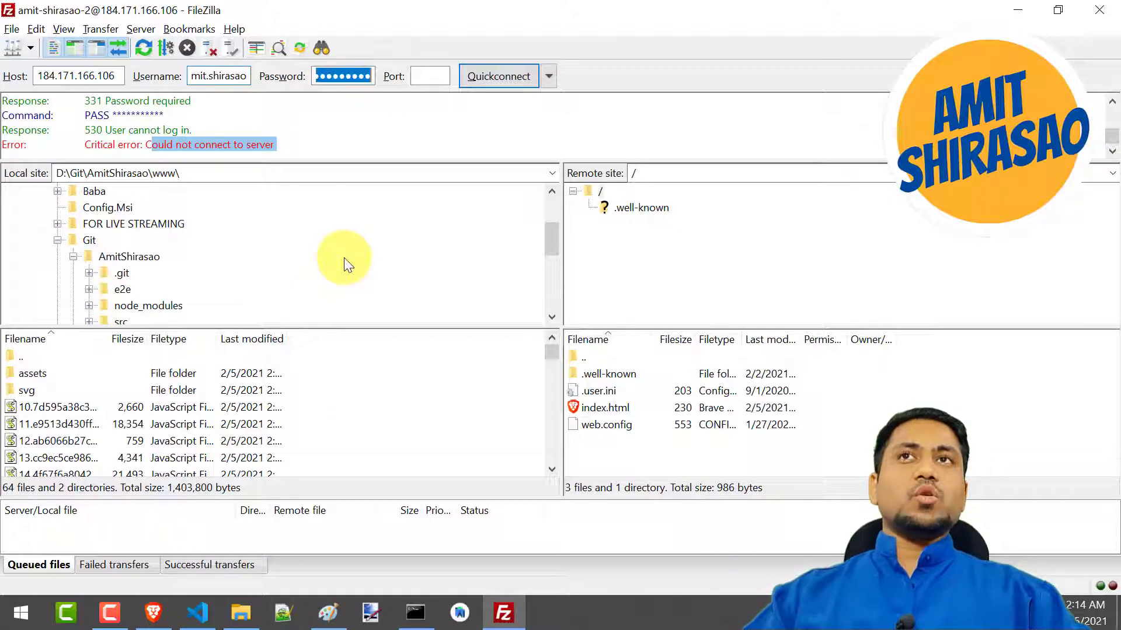
{"action": "type", "text": "******"}
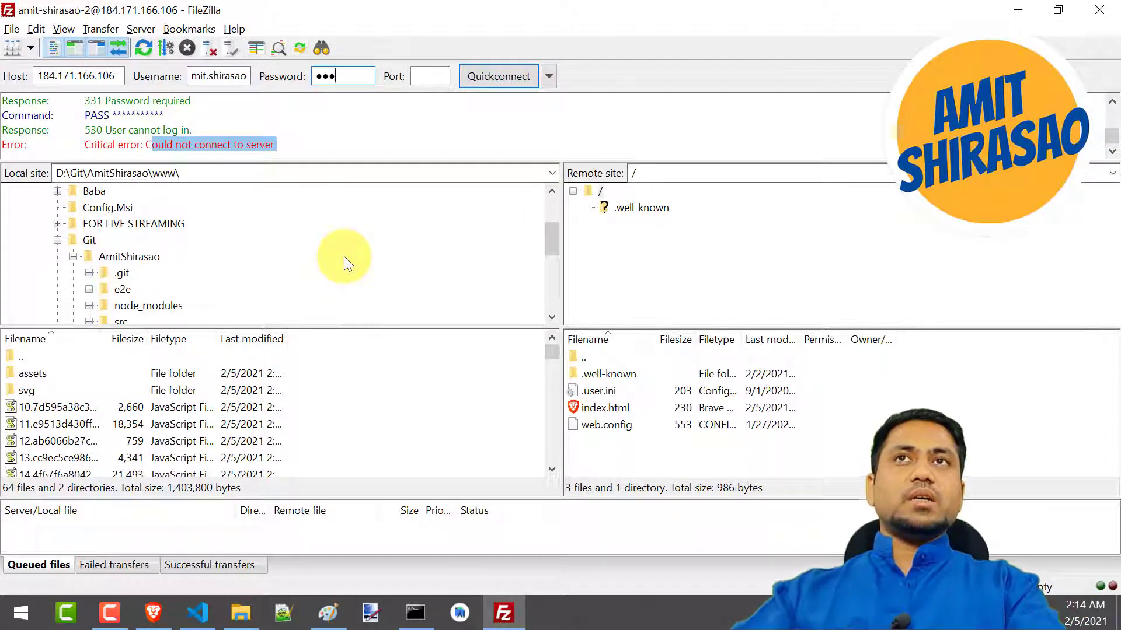
{"action": "type", "text": "***"}
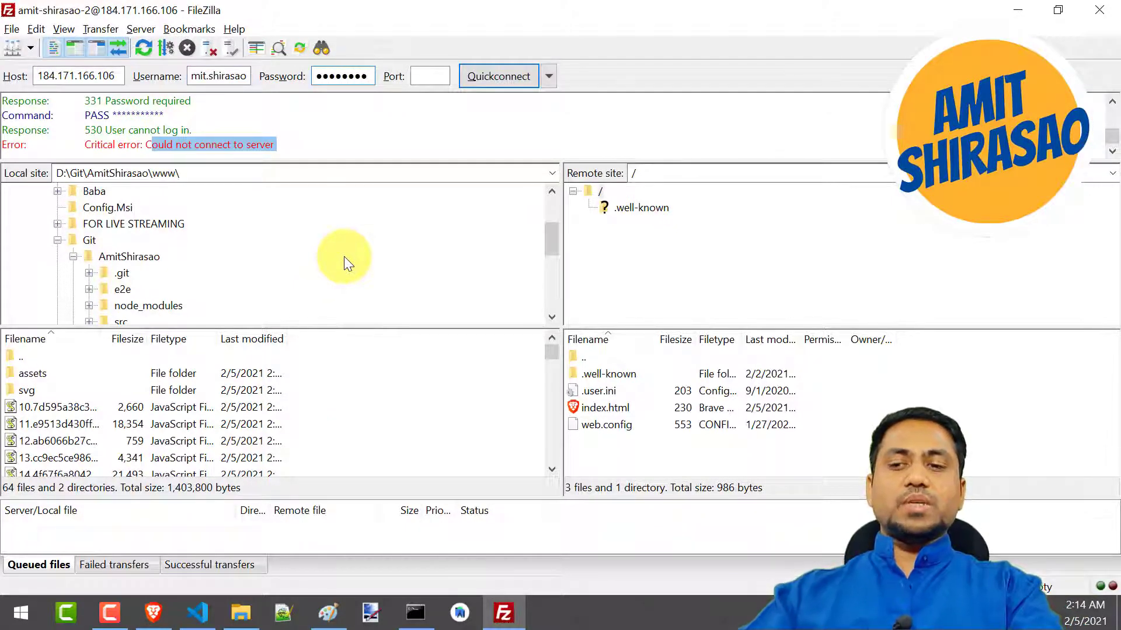
{"action": "key", "text": "alt+Tab"}
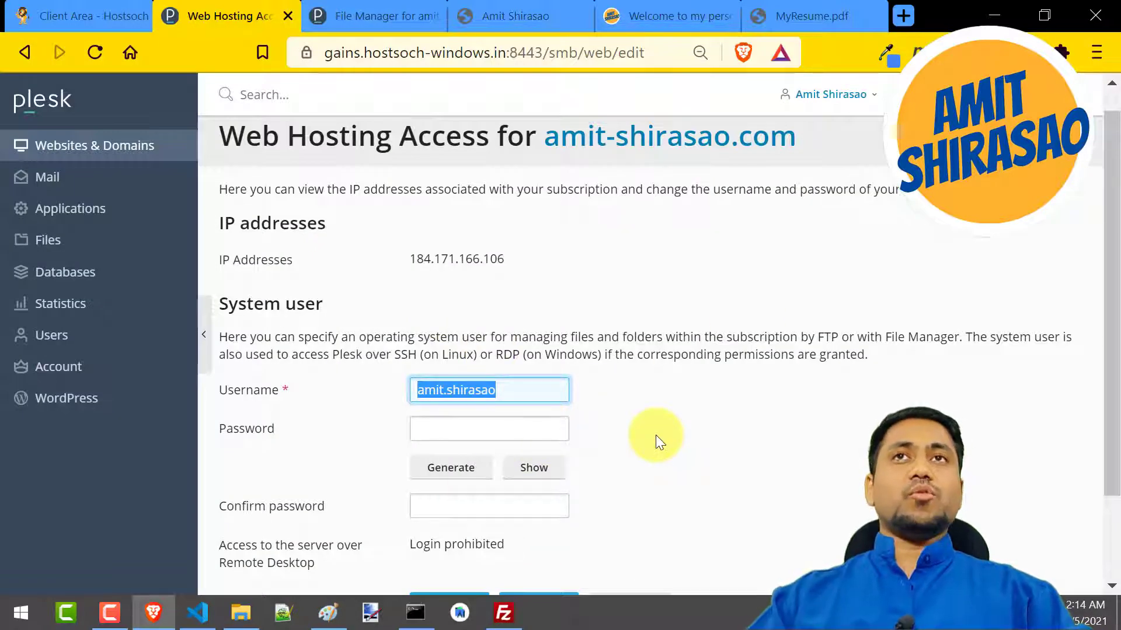
Connect to the server in FileZilla with the system user's credentials, keeping the old connection open, and close the old additional-account connection
{"action": "key", "text": "alt+Tab"}
{"action": "left_click", "coordinate": [485, 84]}
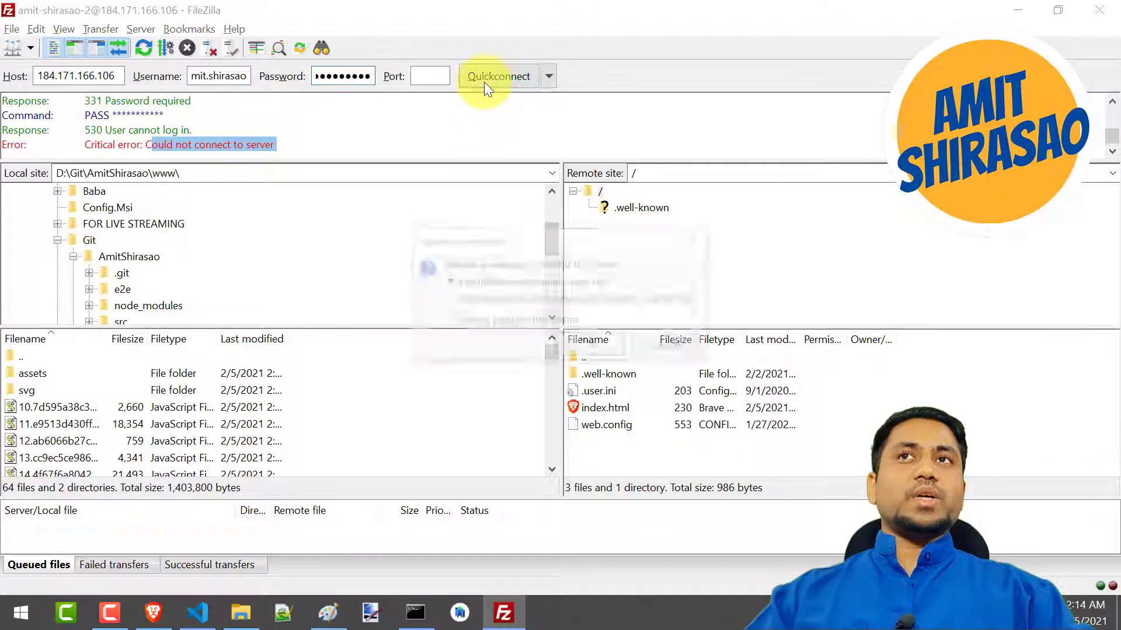
{"action": "left_click", "coordinate": [589, 346]}
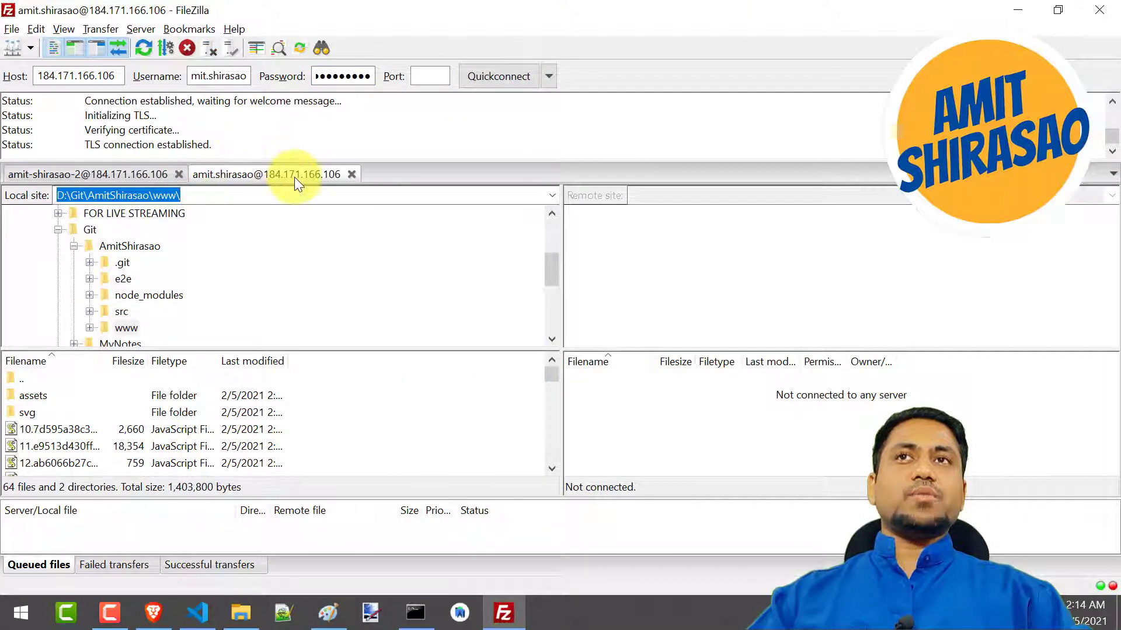
{"action": "left_click", "coordinate": [179, 174]}
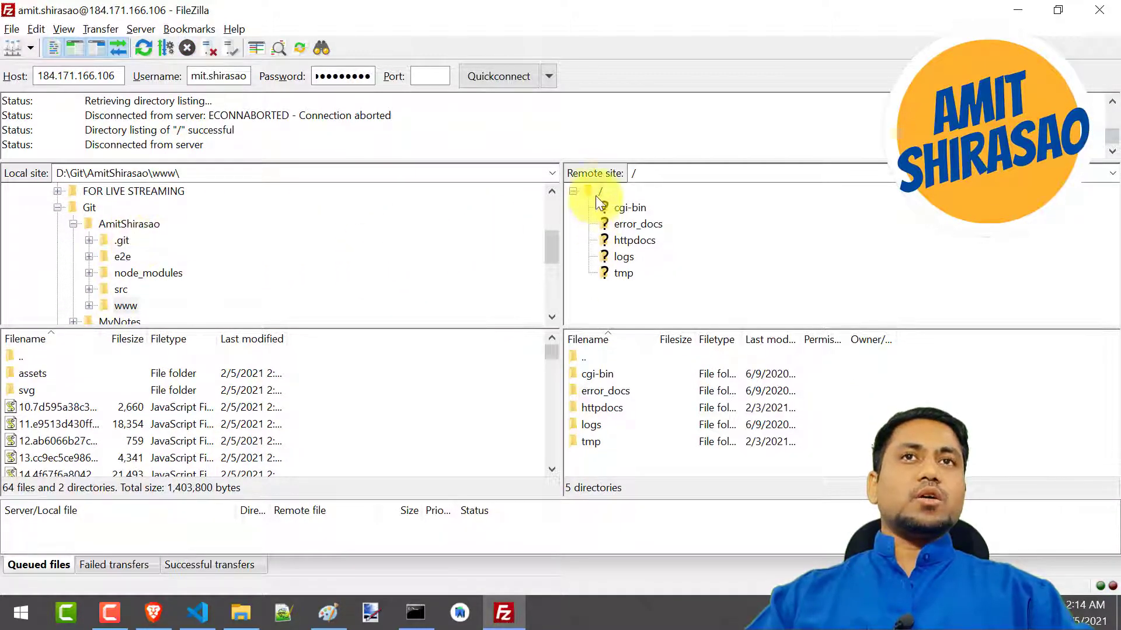
Try to delete the httpdocs folder from the remote server
{"action": "right_click", "coordinate": [624, 240]}
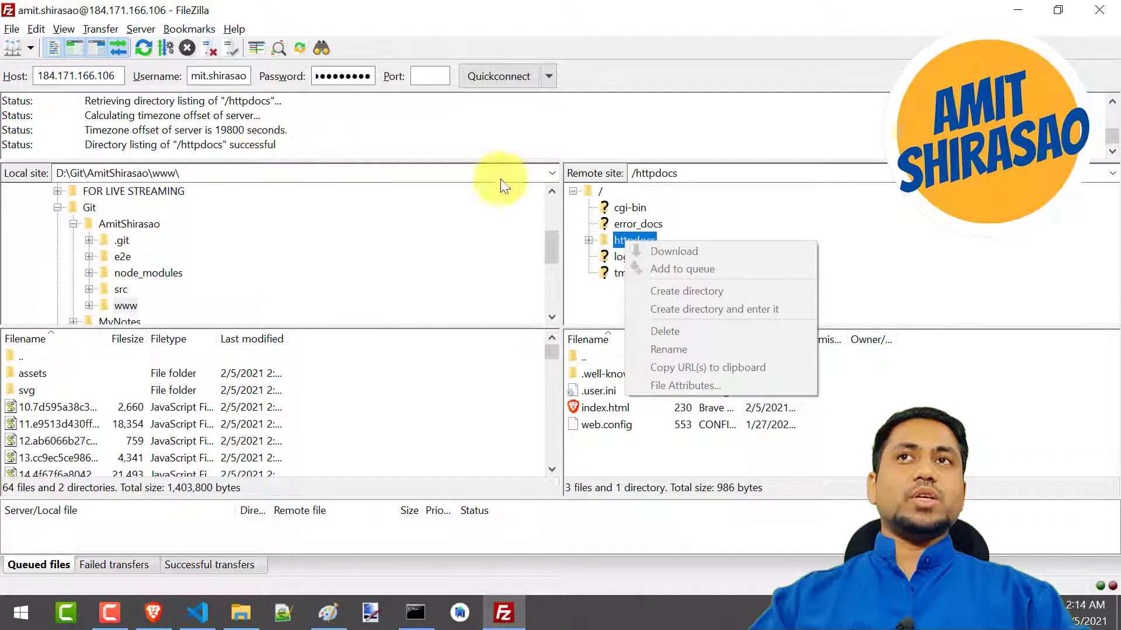
{"action": "left_click", "coordinate": [789, 239]}
{"action": "right_click", "coordinate": [651, 239]}
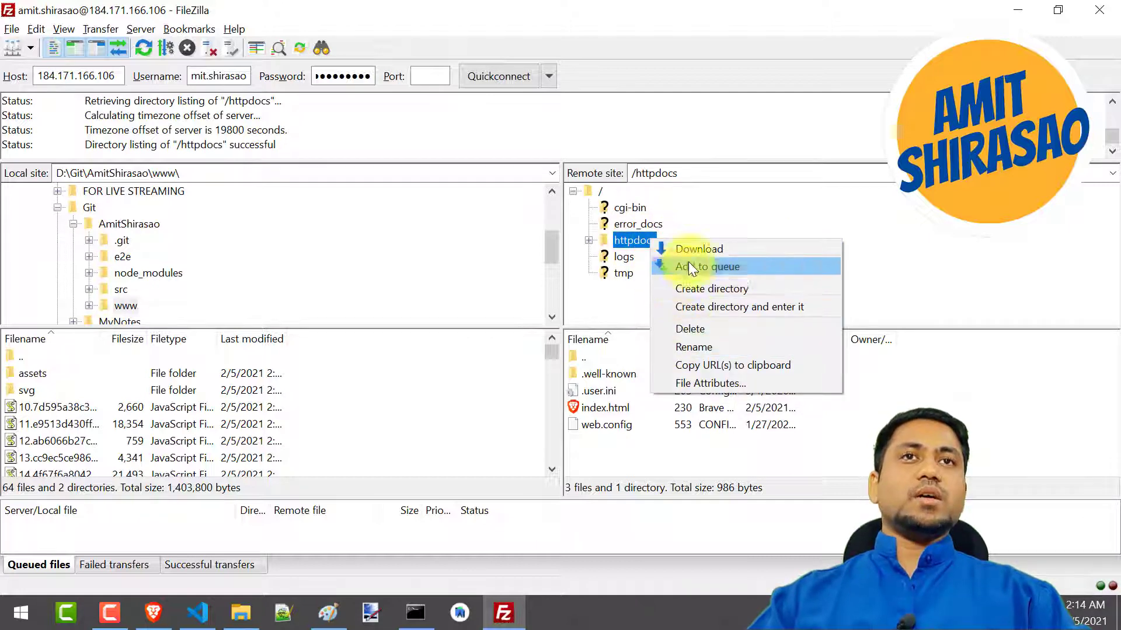
{"action": "left_click", "coordinate": [696, 330]}
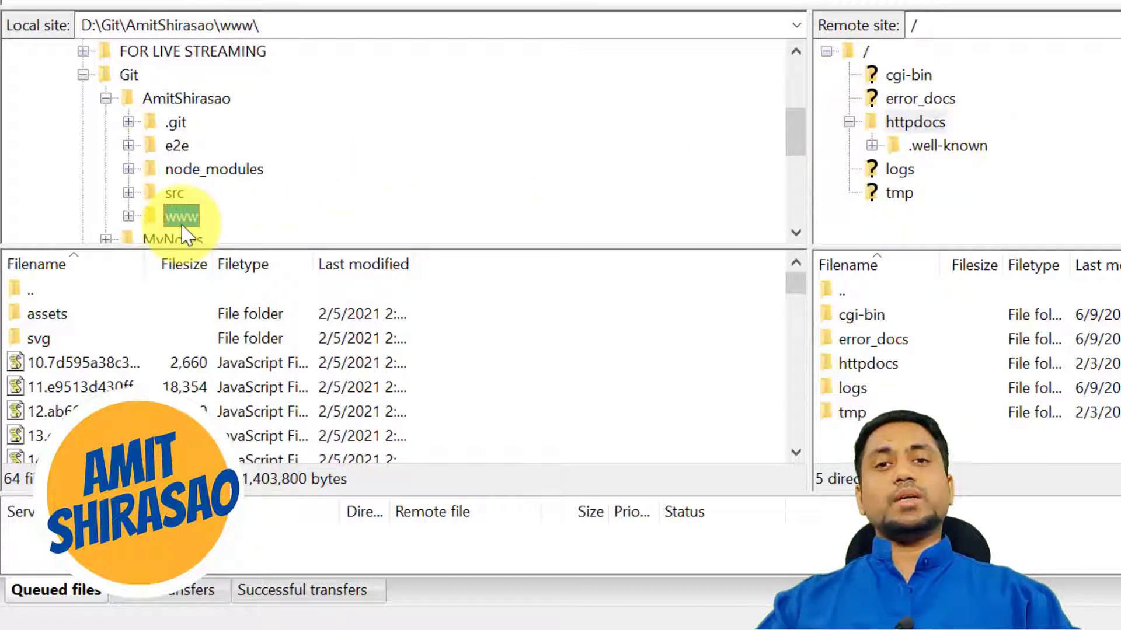
Upload the local www folder to the remote root directory, and check the successful transfers in an enlarged transfer list
{"action": "left_click_drag", "start_coordinate": [182, 225], "coordinate": [842, 60]}
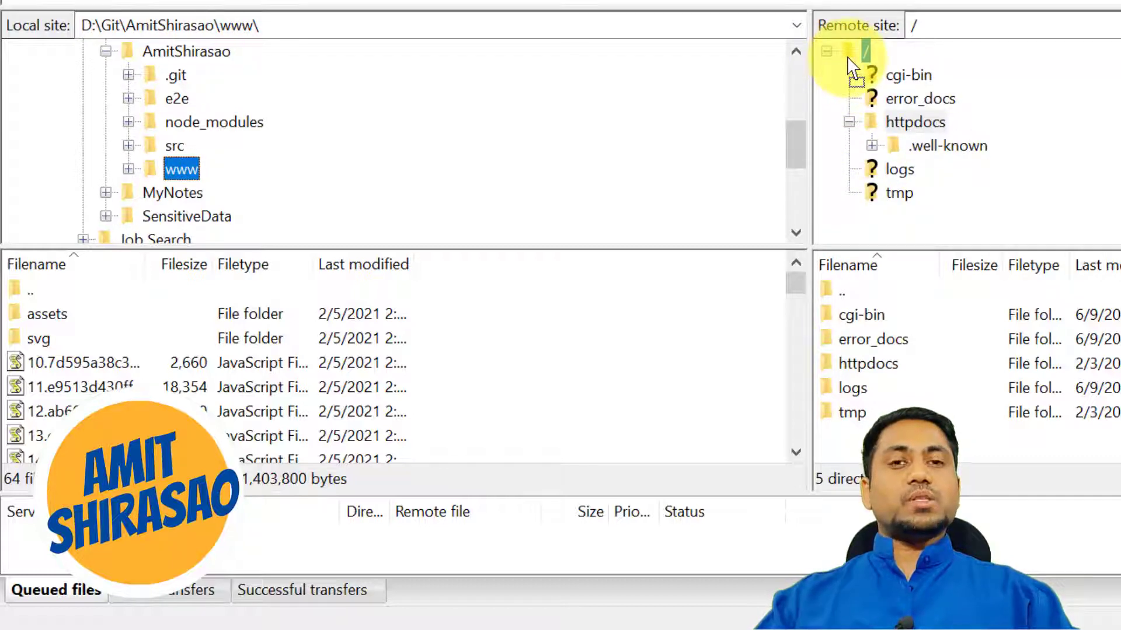
{"action": "mouse_move", "coordinate": [848, 57]}
{"action": "left_mouse_down"}
{"action": "mouse_move", "coordinate": [1004, 90]}
{"action": "mouse_move", "coordinate": [882, 227]}
{"action": "mouse_move", "coordinate": [888, 210]}
{"action": "mouse_move", "coordinate": [848, 55]}
{"action": "left_mouse_up"}
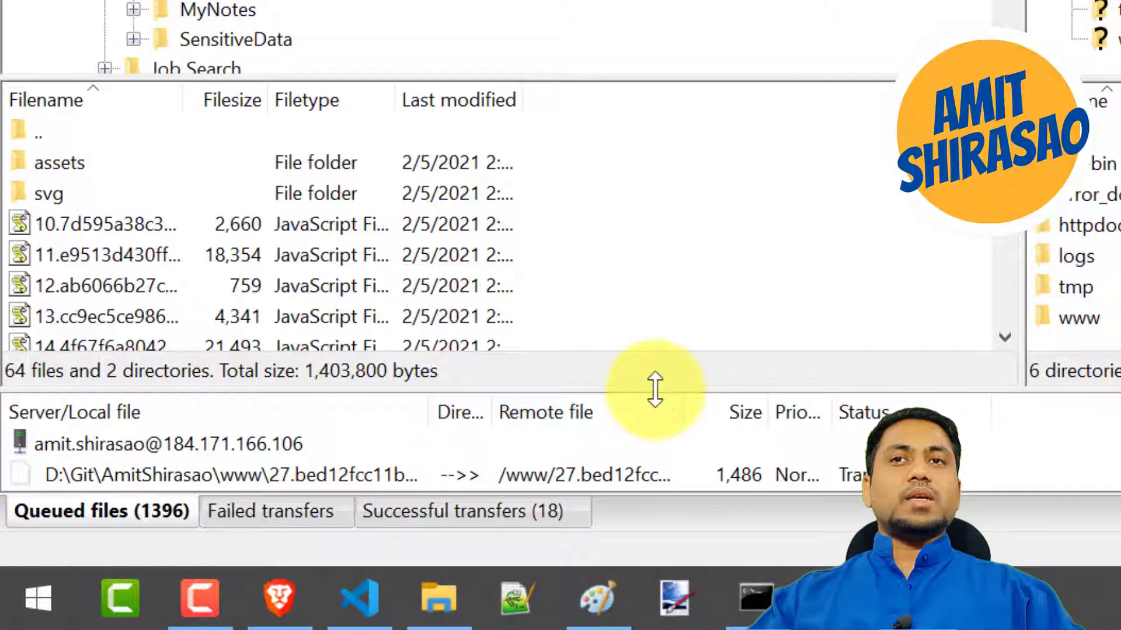
{"action": "left_click_drag", "start_coordinate": [655, 389], "coordinate": [677, 237]}
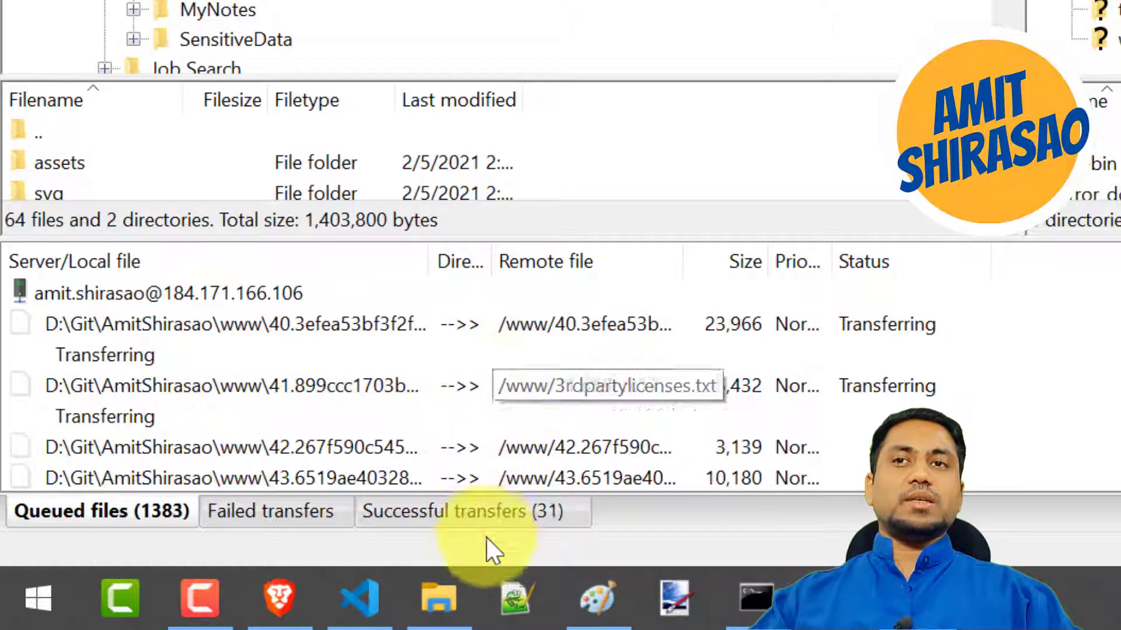
{"action": "left_click", "coordinate": [486, 517]}
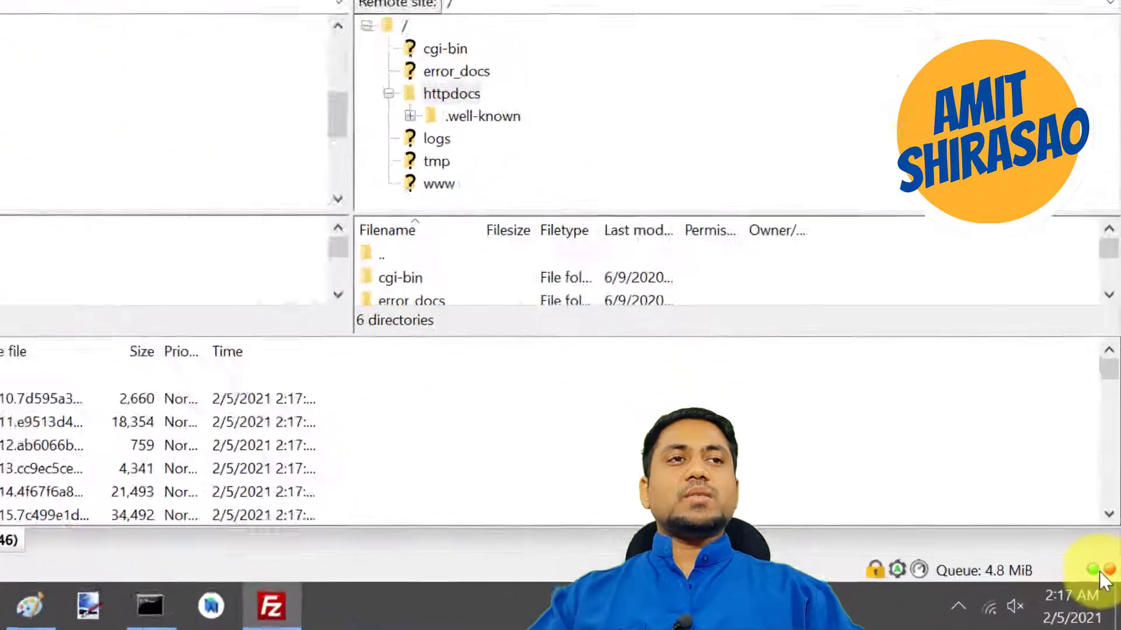
{"action": "mouse_move", "coordinate": [1105, 588]}
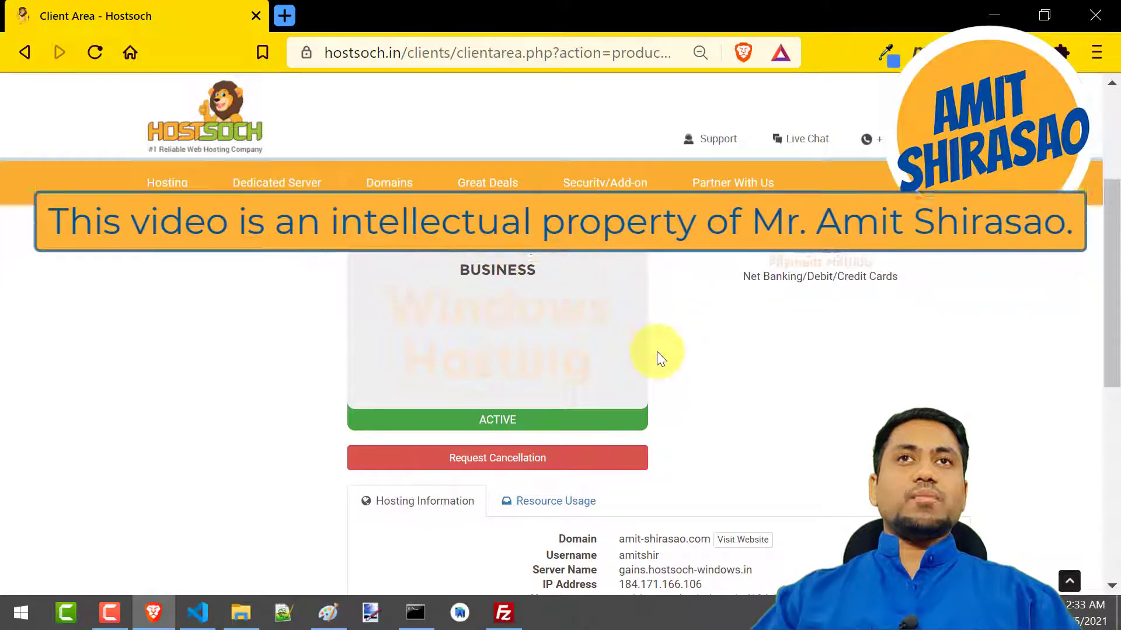
Log in to the Plesk Control Panel from the Hostsoch client area in Brave and accept all cookies
{"action": "scroll", "coordinate": [656, 356], "scroll_direction": "down", "scroll_amount": 6}
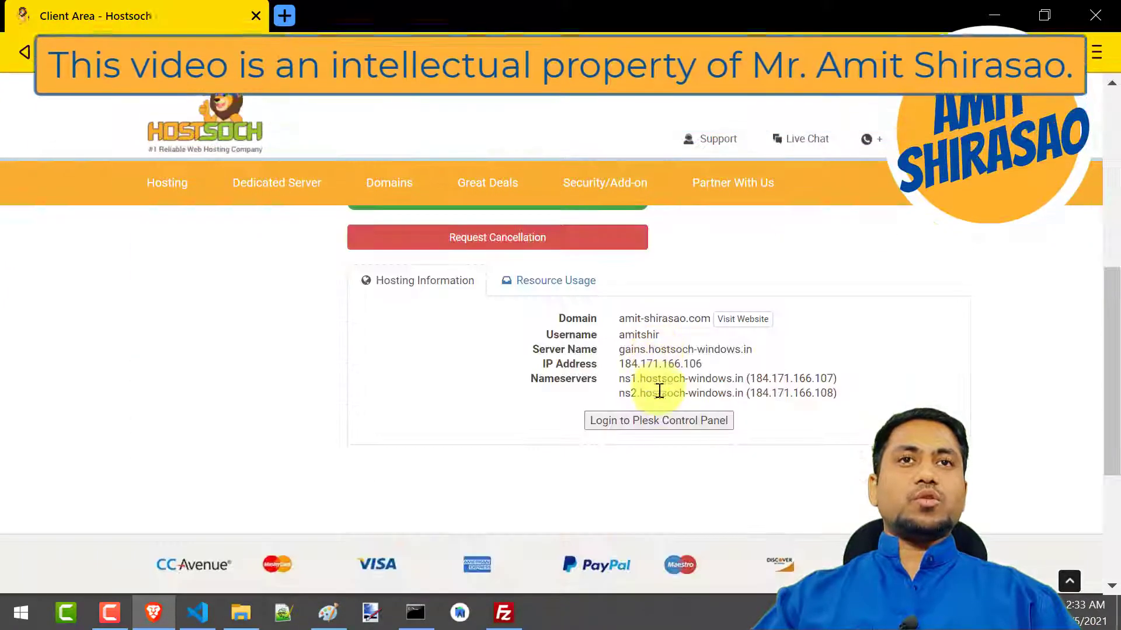
{"action": "left_click", "coordinate": [657, 421]}
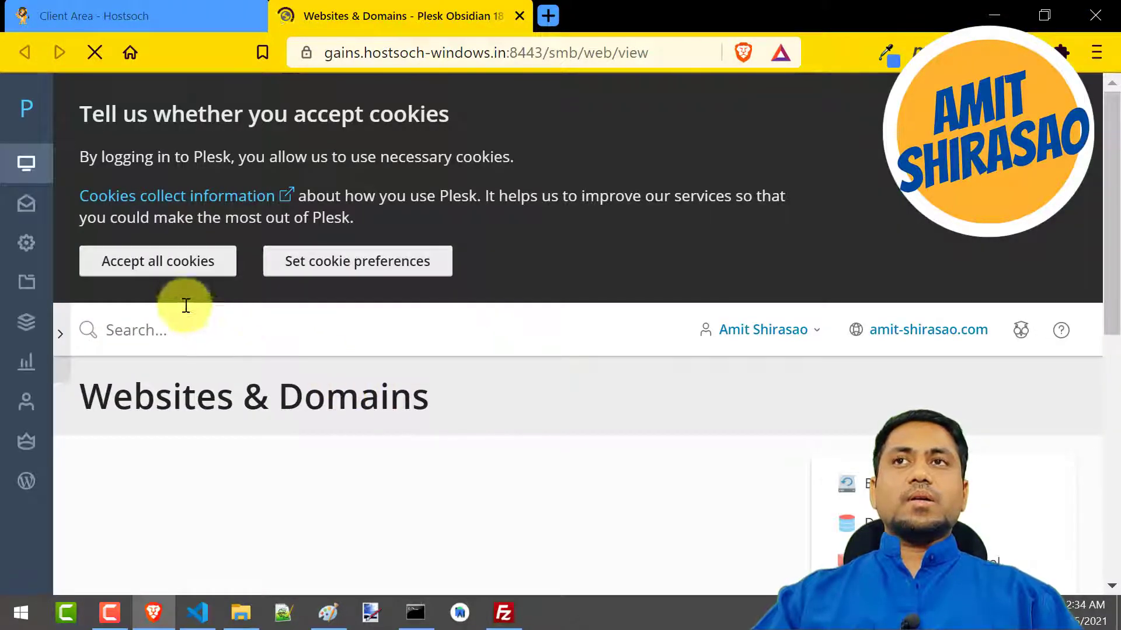
{"action": "left_click", "coordinate": [175, 259]}
Open the domain's File Manager and show the contents of its Home directory at a smaller page size
{"action": "scroll", "coordinate": [315, 390], "scroll_direction": "down", "scroll_amount": 5}
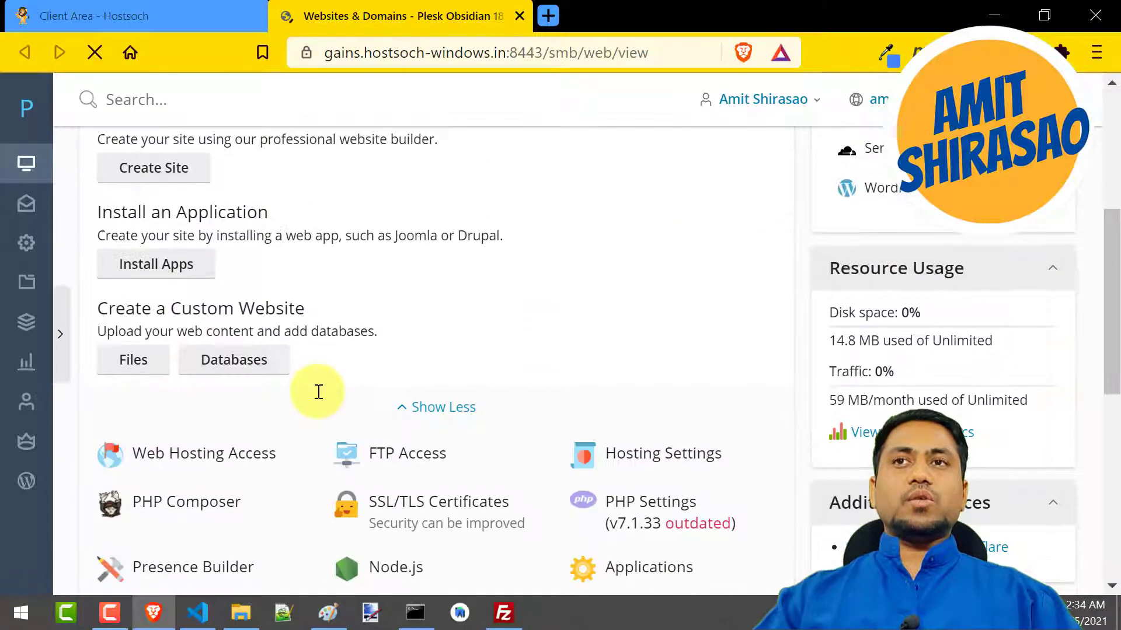
{"action": "scroll", "coordinate": [318, 392], "scroll_direction": "down", "scroll_amount": 4}
{"action": "left_click", "coordinate": [212, 395]}
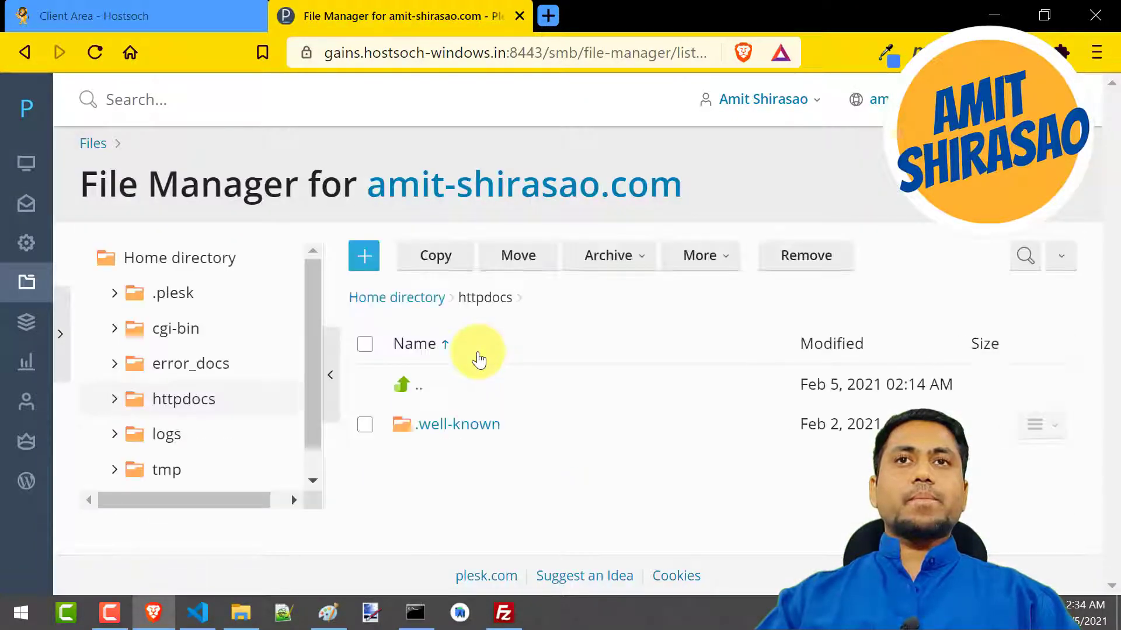
{"action": "left_click", "coordinate": [178, 261]}
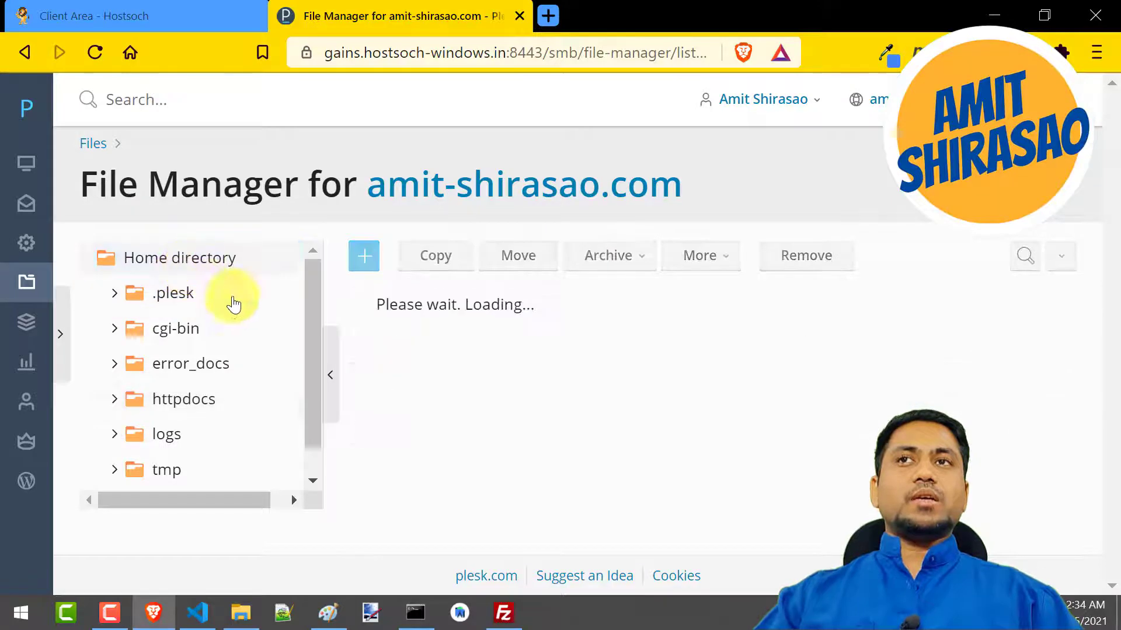
{"action": "key", "text": "ctrl+minus"}
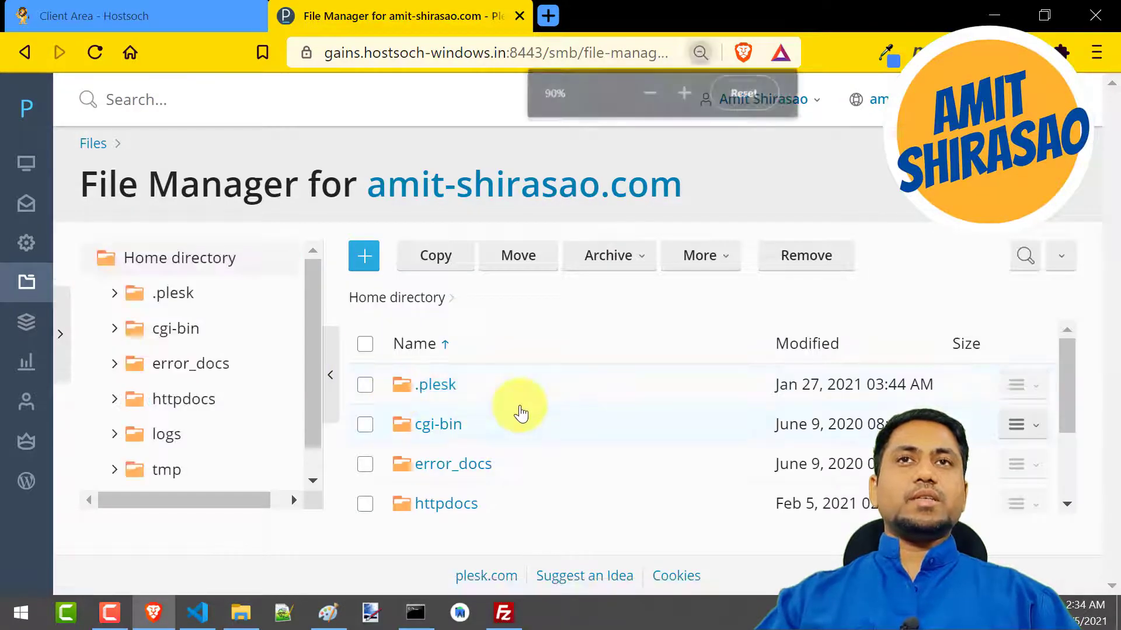
{"action": "key", "text": "ctrl+minus"}
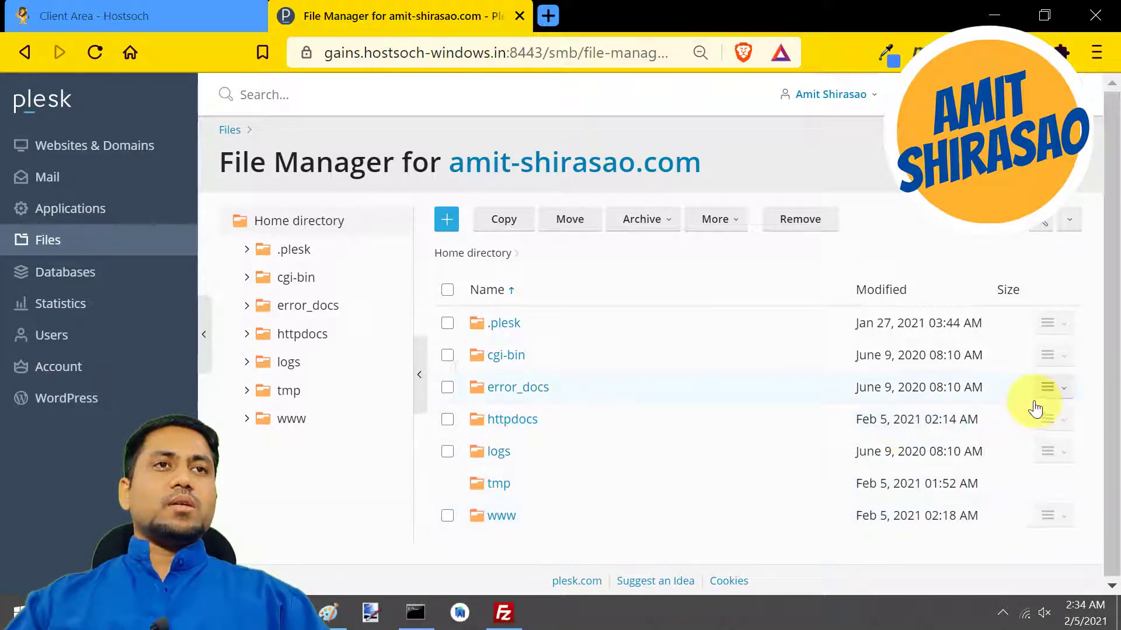
Permanently remove the httpdocs folder from the Home directory
{"action": "left_click", "coordinate": [1061, 422]}
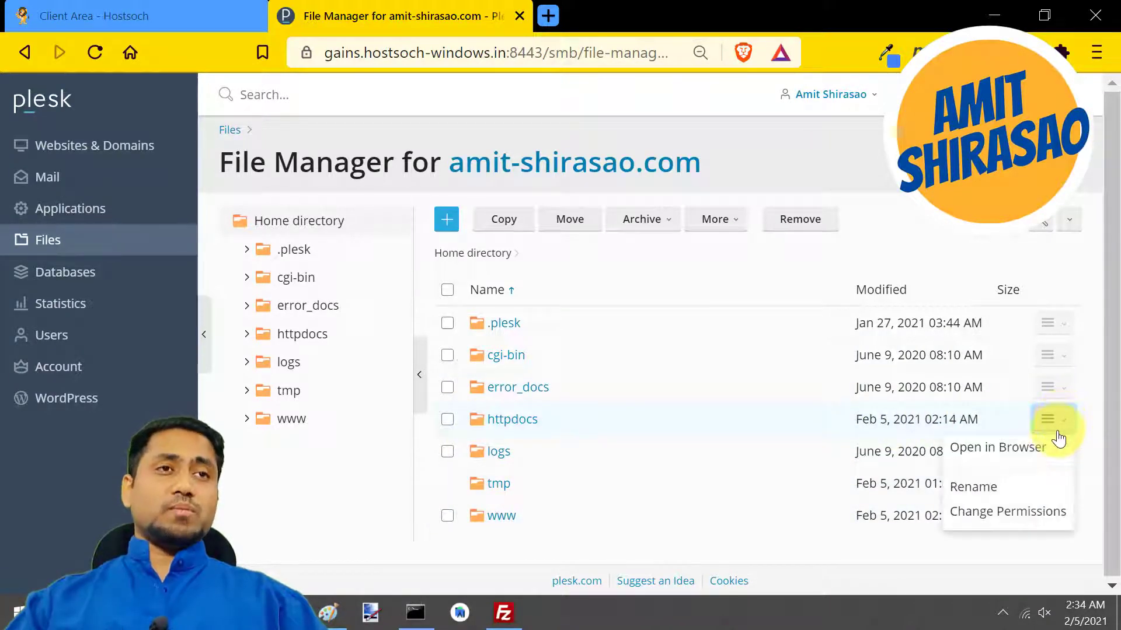
{"action": "left_click", "coordinate": [448, 422]}
{"action": "left_click", "coordinate": [782, 221]}
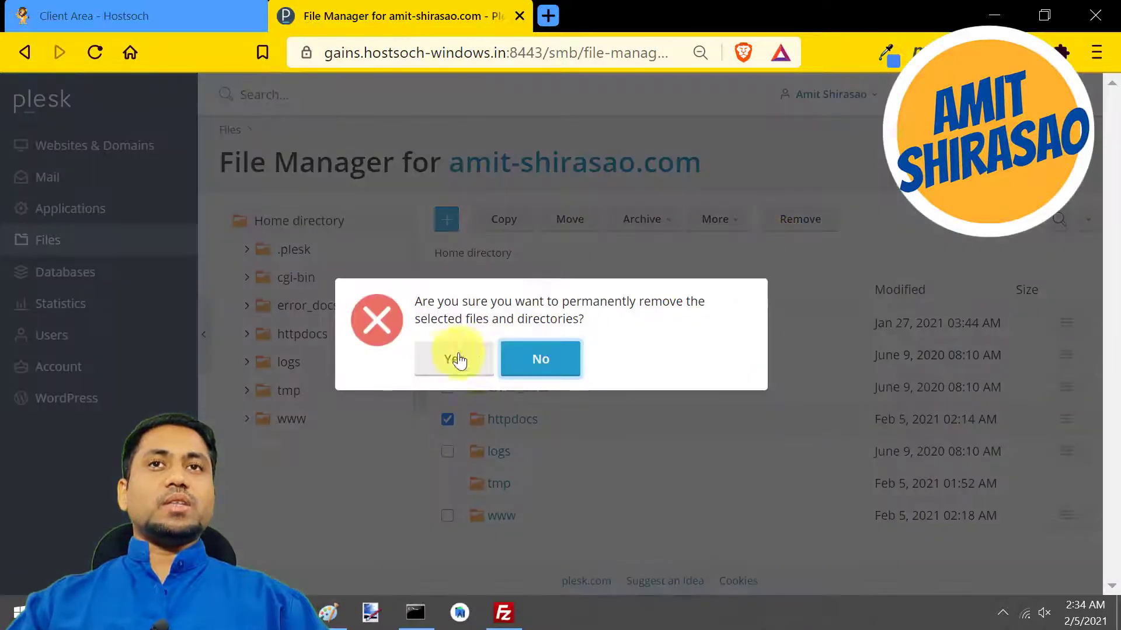
{"action": "left_click", "coordinate": [458, 359]}
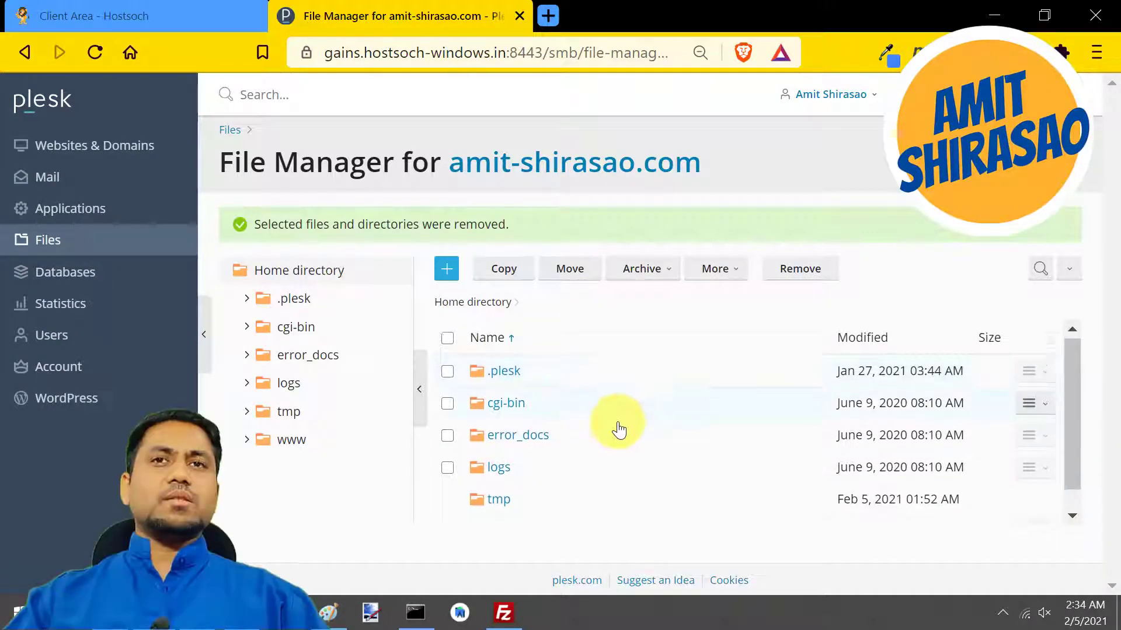
Rename the uploaded www folder in the Home directory to httpdocs
{"action": "scroll", "coordinate": [554, 467], "scroll_direction": "down", "scroll_amount": 1}
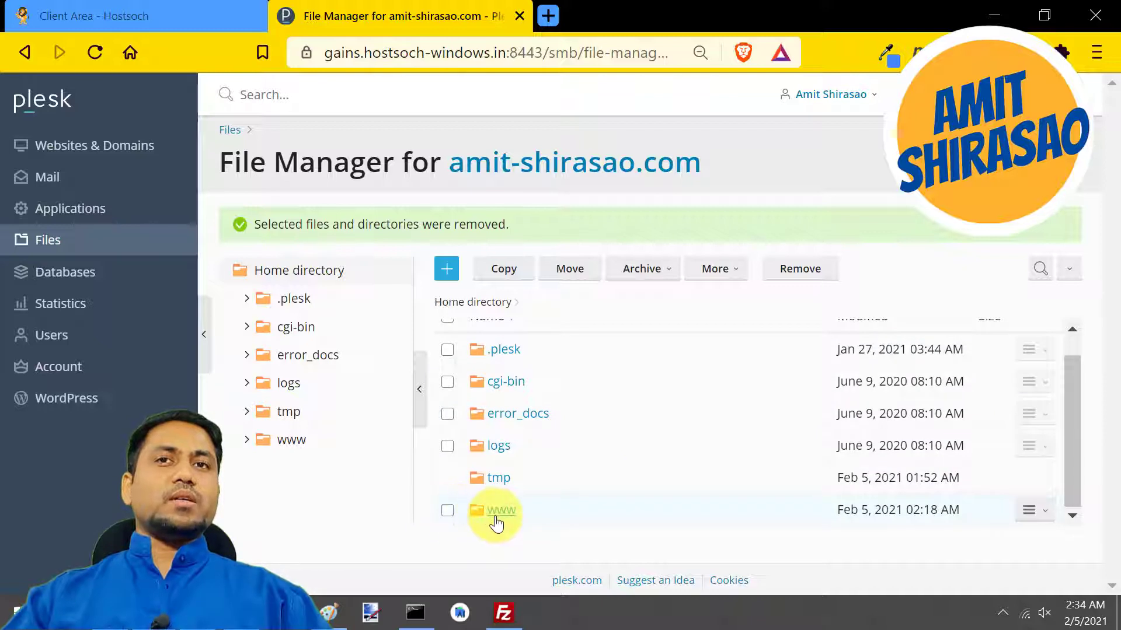
{"action": "left_click", "coordinate": [1045, 514]}
{"action": "left_click", "coordinate": [984, 540]}
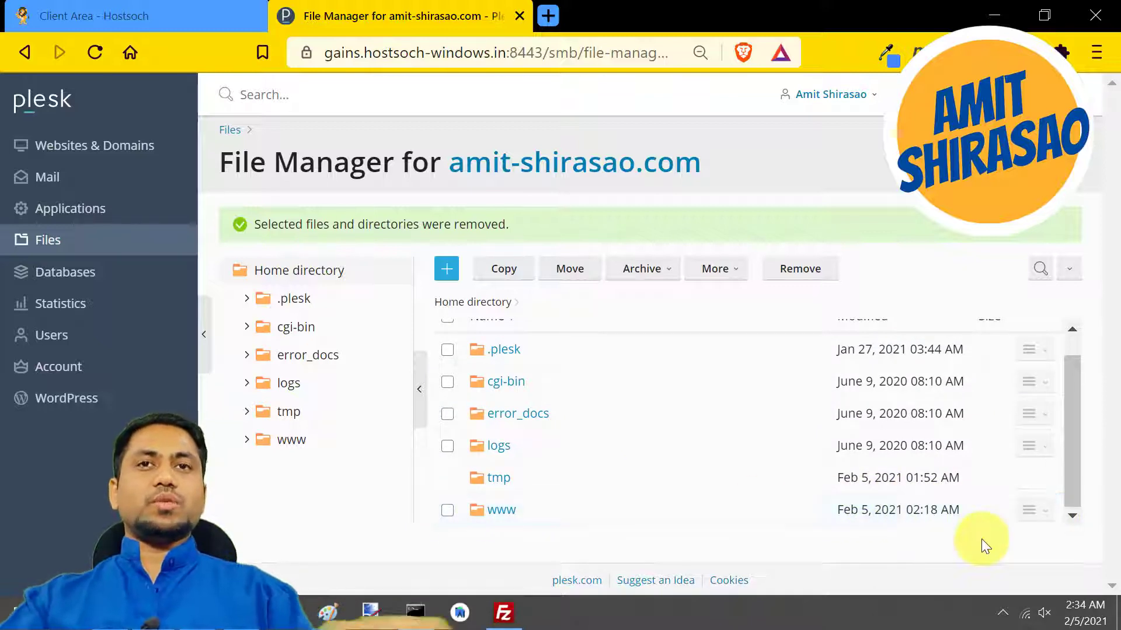
{"action": "key", "text": "BackSpace"}
{"action": "key", "text": "BackSpace"}
{"action": "key", "text": "BackSpace"}
{"action": "type", "text": "httpdocs"}
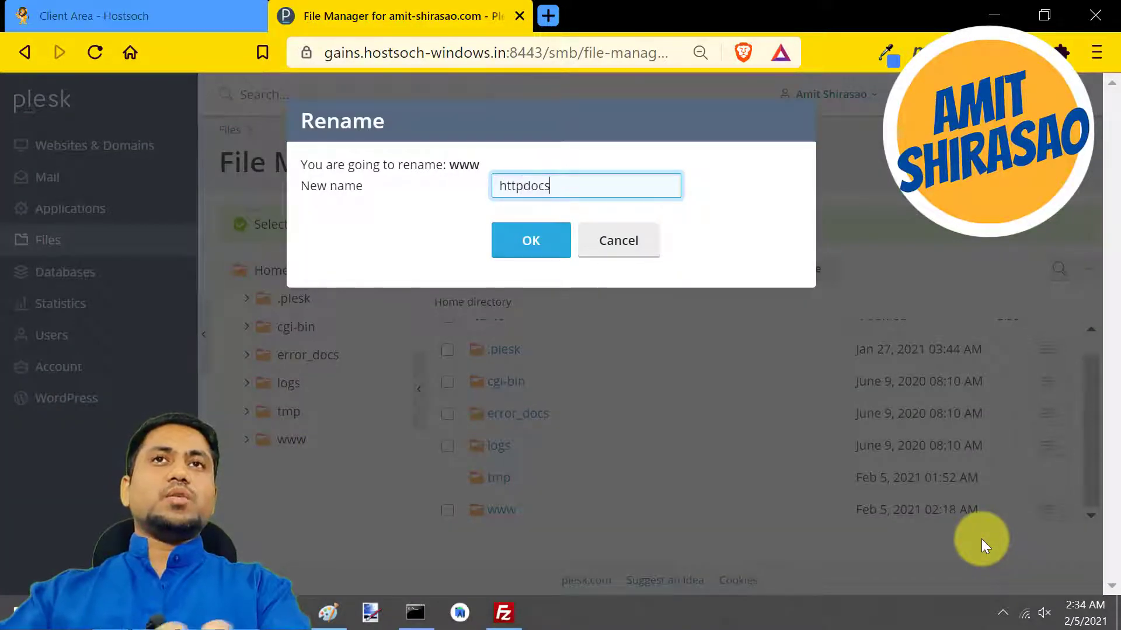
{"action": "key", "text": "Return"}
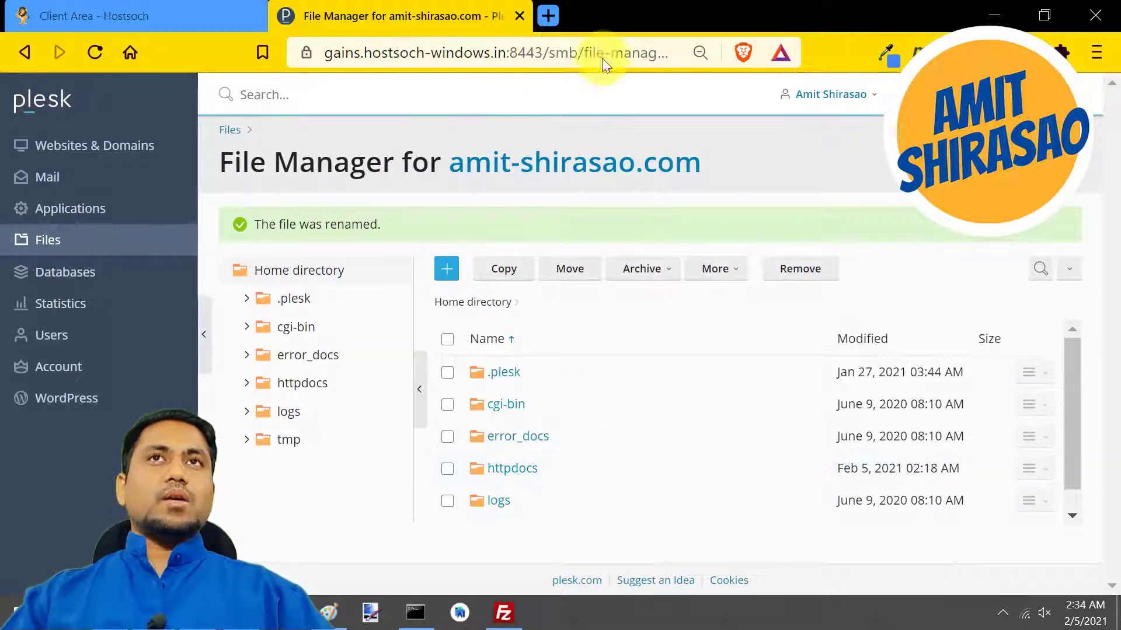
Open the live site amit-shirasao.com in a new browser tab and check the /home route in its address
{"action": "left_click", "coordinate": [548, 17]}
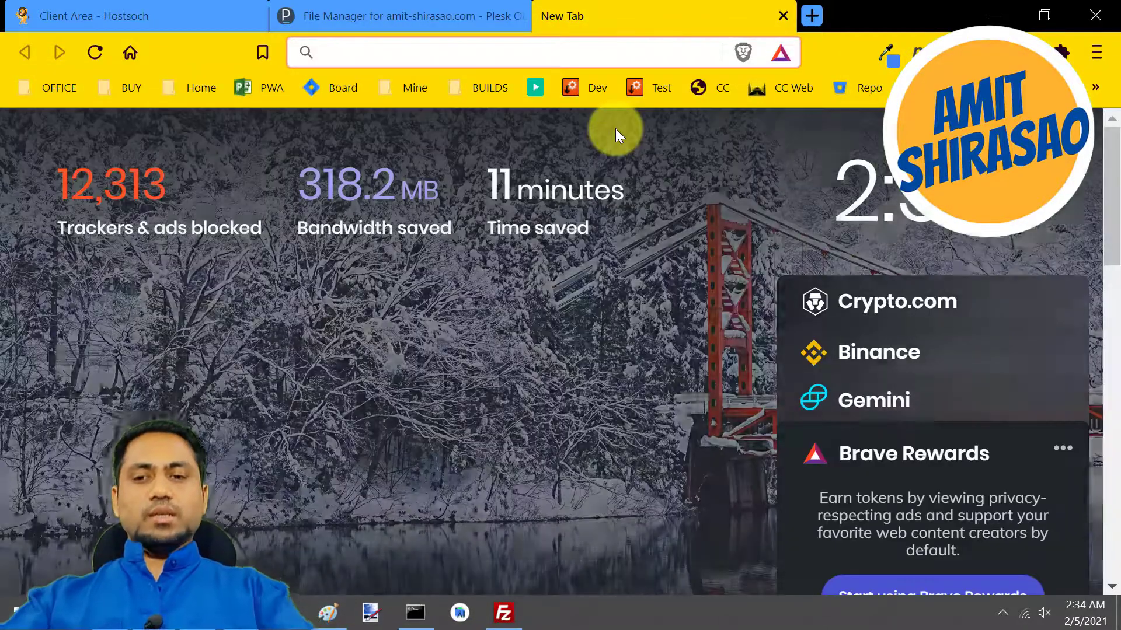
{"action": "type", "text": "amit-shirasao.co"}
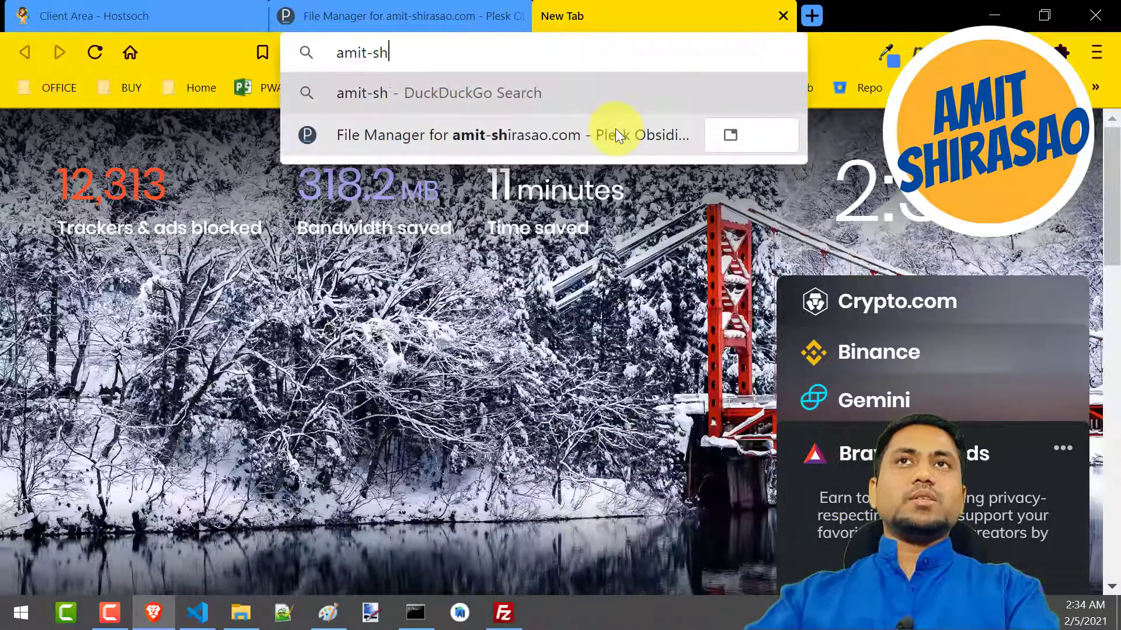
{"action": "type", "text": "m"}
{"action": "key", "text": "Return"}
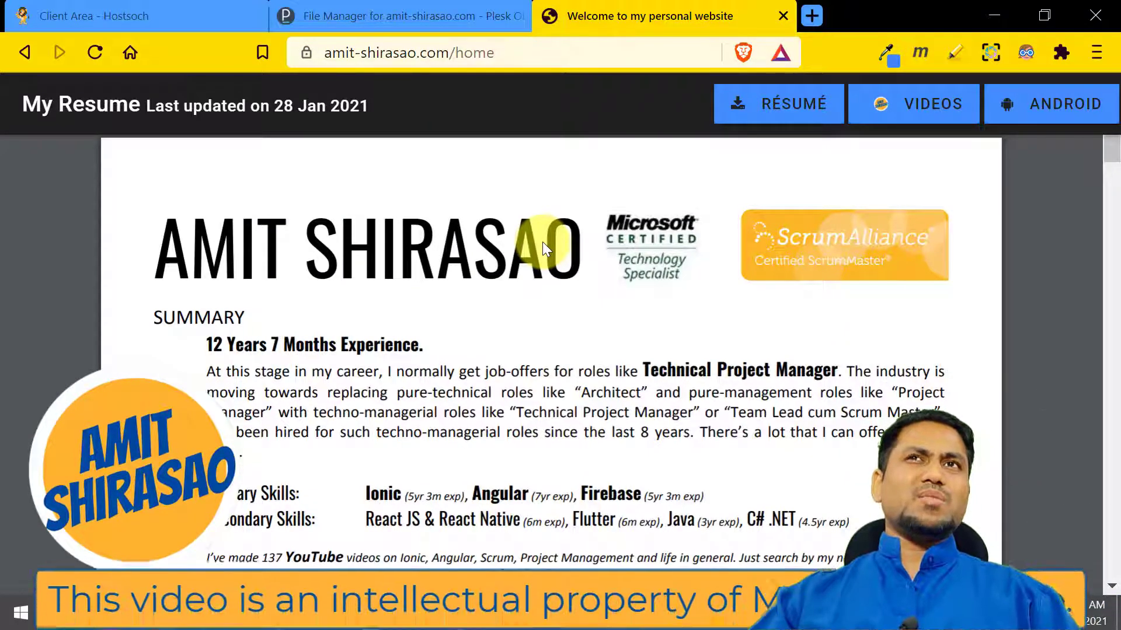
{"action": "double_click", "coordinate": [470, 53]}
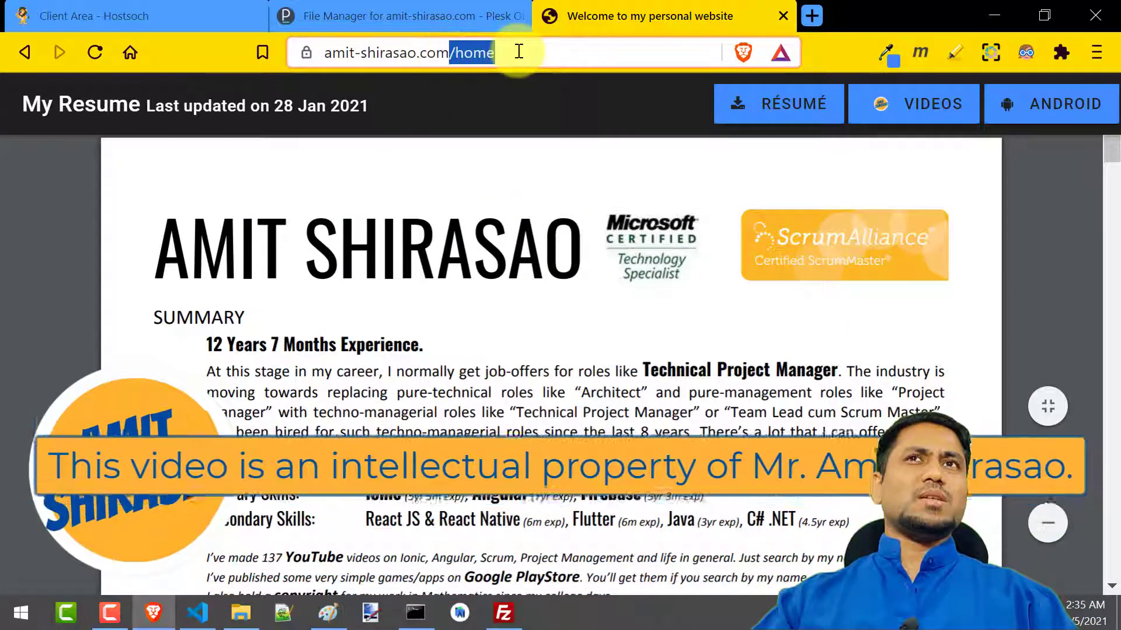
{"action": "left_click", "coordinate": [516, 167]}
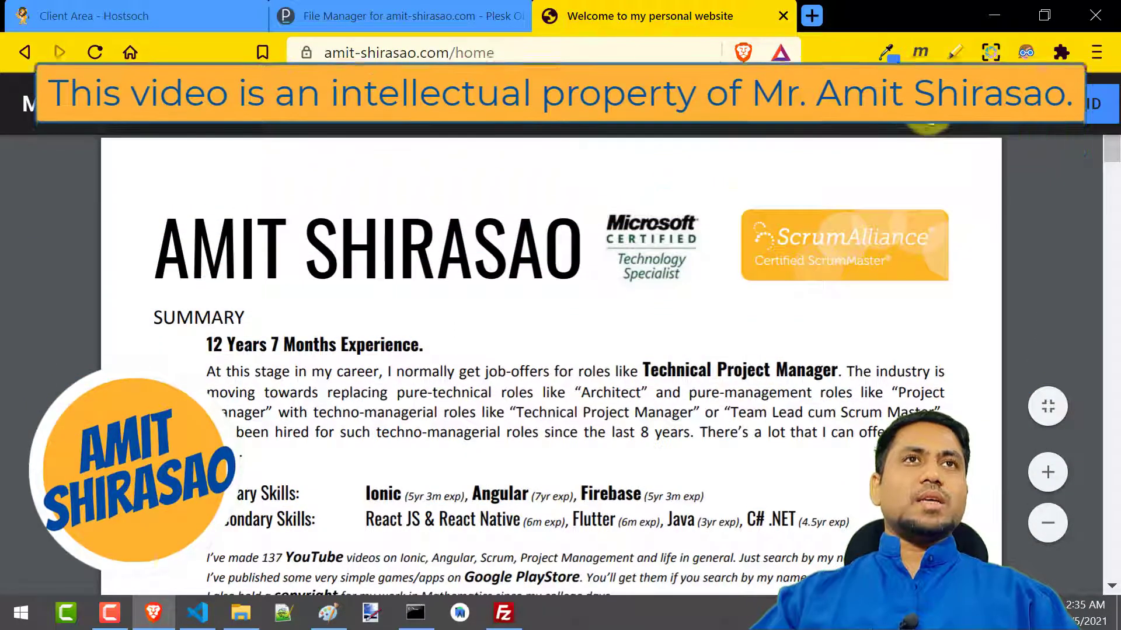
Open the live site's Videos page and load the Ionic playlist
{"action": "left_click", "coordinate": [914, 108]}
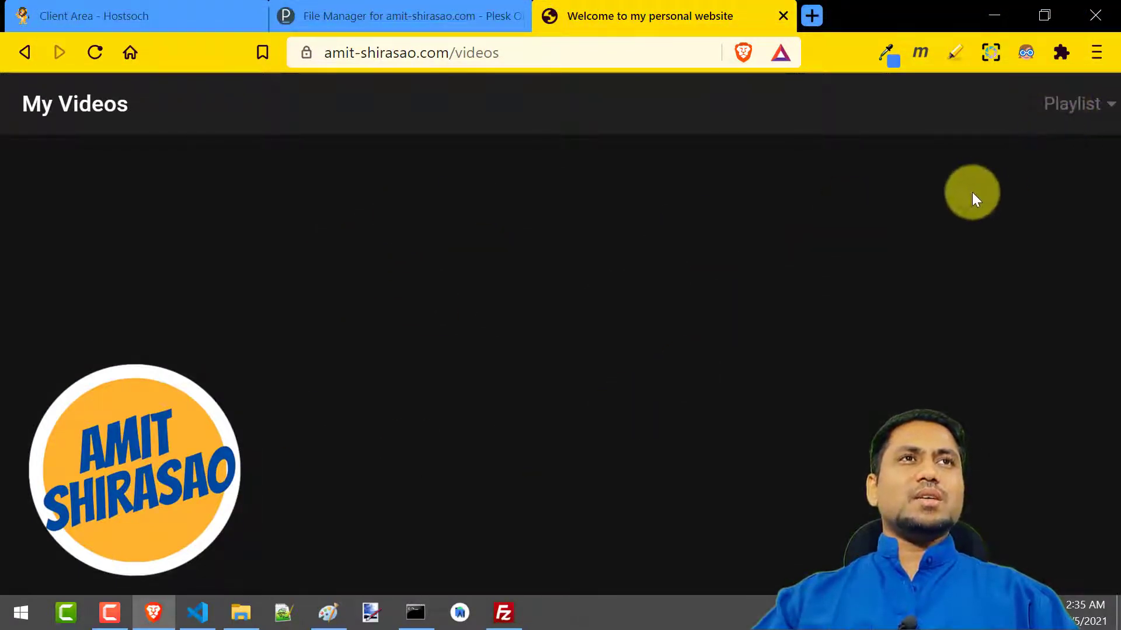
{"action": "left_click", "coordinate": [1101, 113]}
{"action": "left_click", "coordinate": [459, 297]}
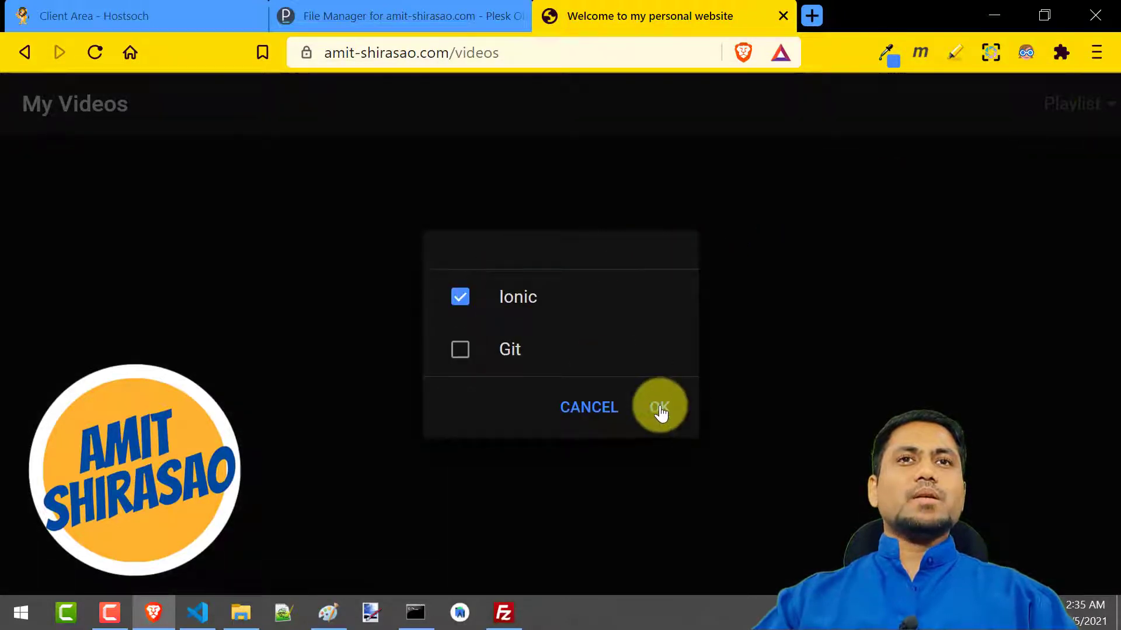
{"action": "left_click", "coordinate": [660, 408]}
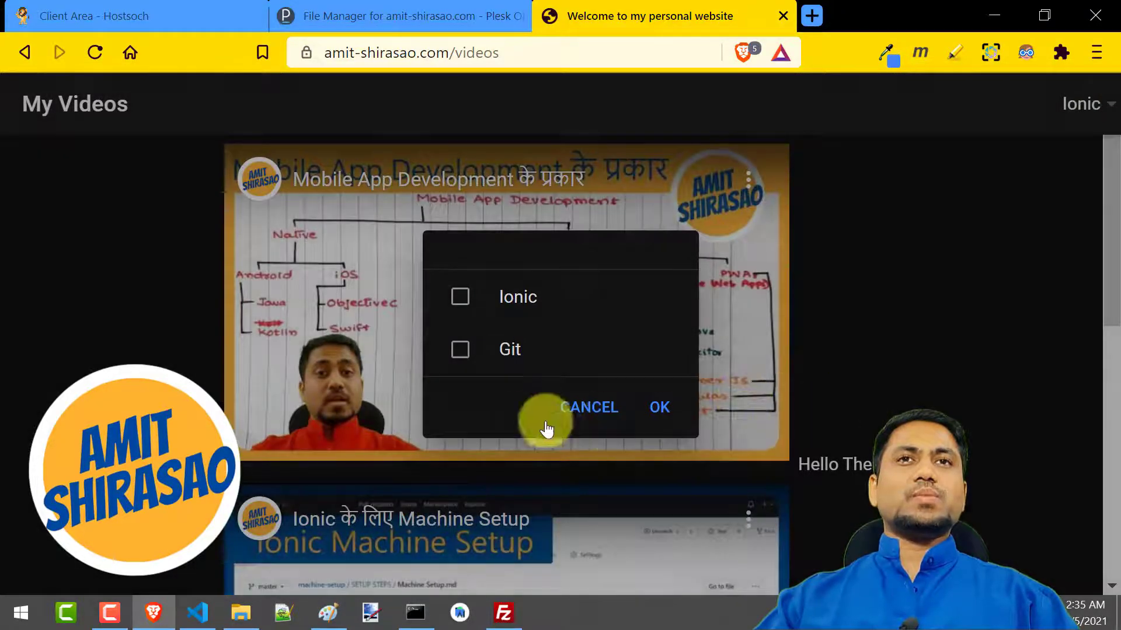
{"action": "left_click", "coordinate": [586, 408]}
Add the Git playlist to the Ionic selection on the My Videos page and look through the listed videos
{"action": "scroll", "coordinate": [824, 361], "scroll_direction": "down", "scroll_amount": 10}
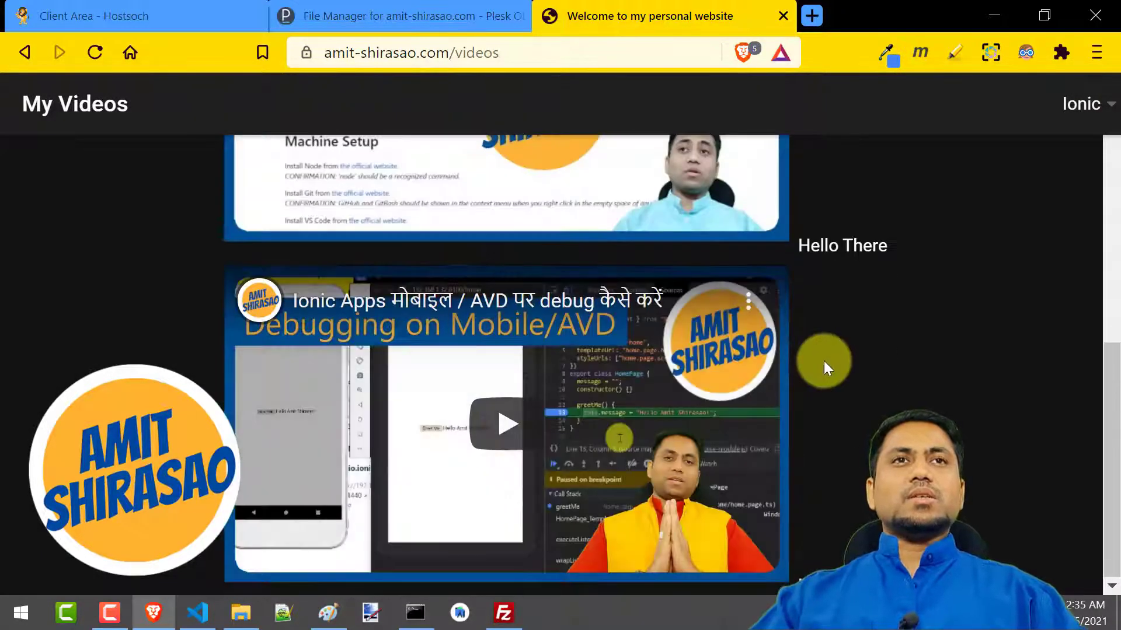
{"action": "scroll", "coordinate": [820, 359], "scroll_direction": "up", "scroll_amount": 10}
{"action": "left_click", "coordinate": [1081, 108]}
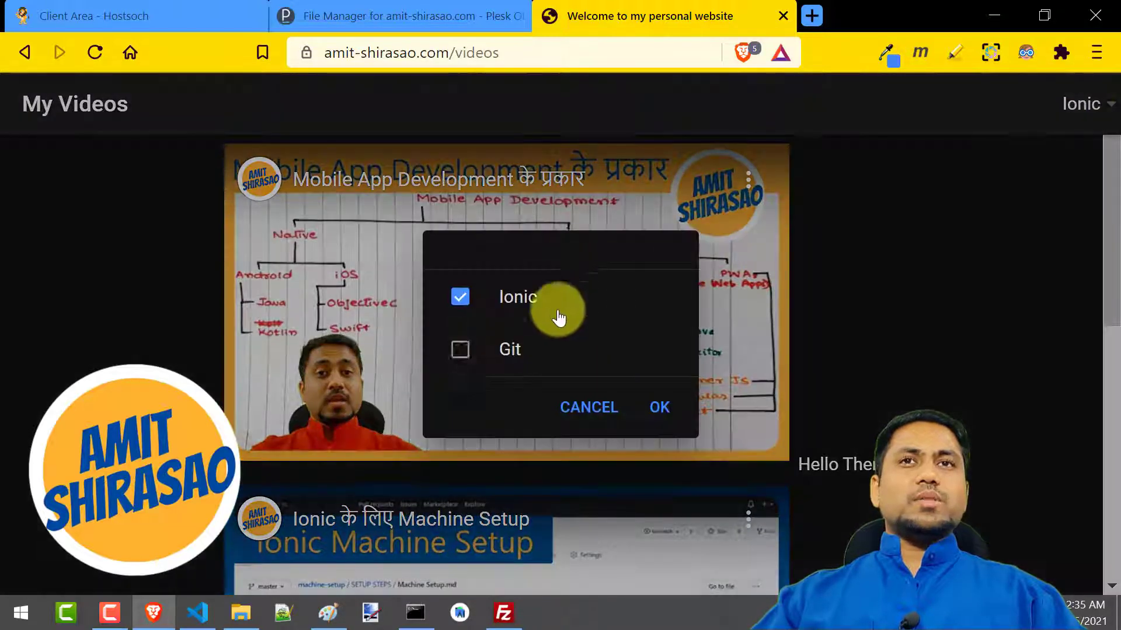
{"action": "left_click", "coordinate": [461, 350]}
{"action": "left_click", "coordinate": [659, 409]}
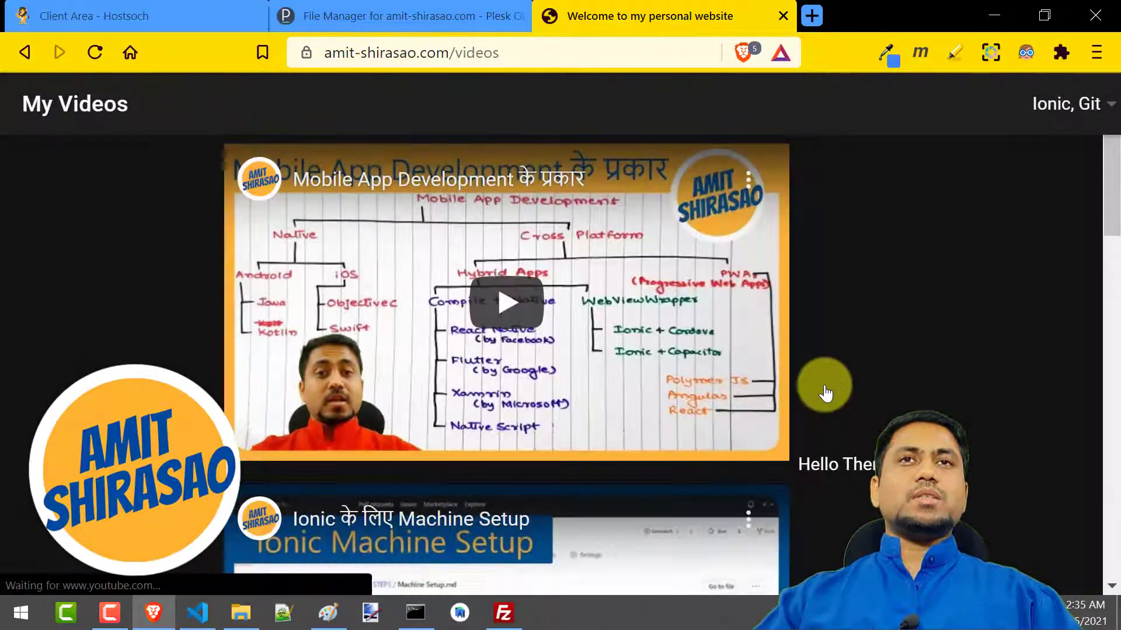
{"action": "scroll", "coordinate": [824, 384], "scroll_direction": "down", "scroll_amount": 10}
{"action": "scroll", "coordinate": [824, 384], "scroll_direction": "up", "scroll_amount": 12}
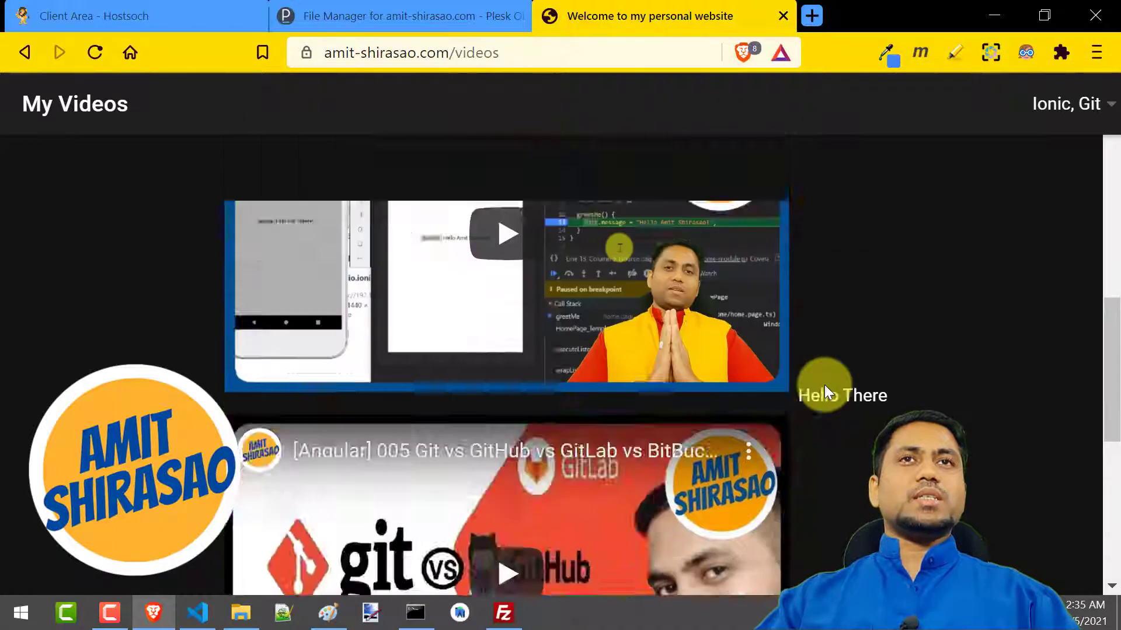
Check the live site's My Android Apps page from the resume home page, and close the site's browser tab
{"action": "left_click", "coordinate": [24, 53]}
{"action": "left_click", "coordinate": [1045, 103]}
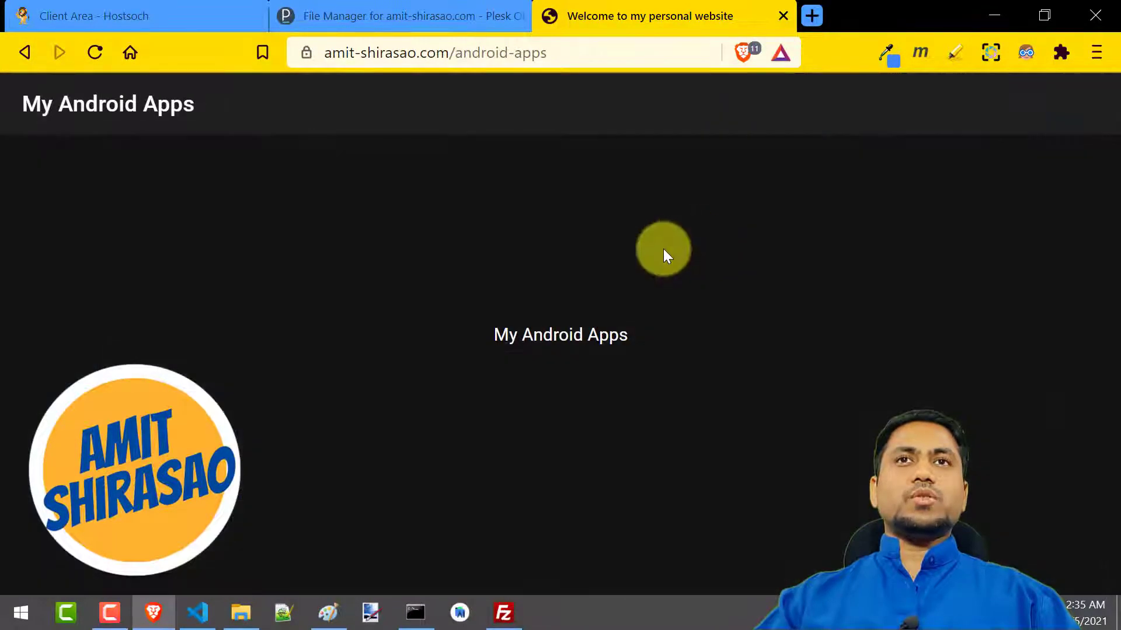
{"action": "left_click", "coordinate": [24, 56]}
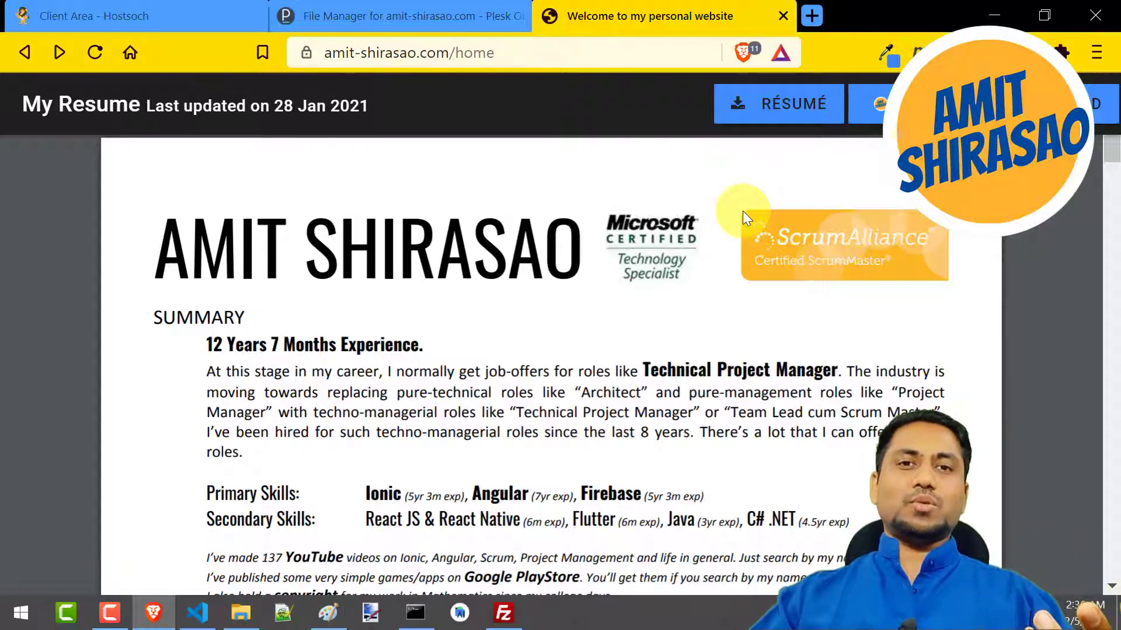
{"action": "middle_click", "coordinate": [615, 17]}
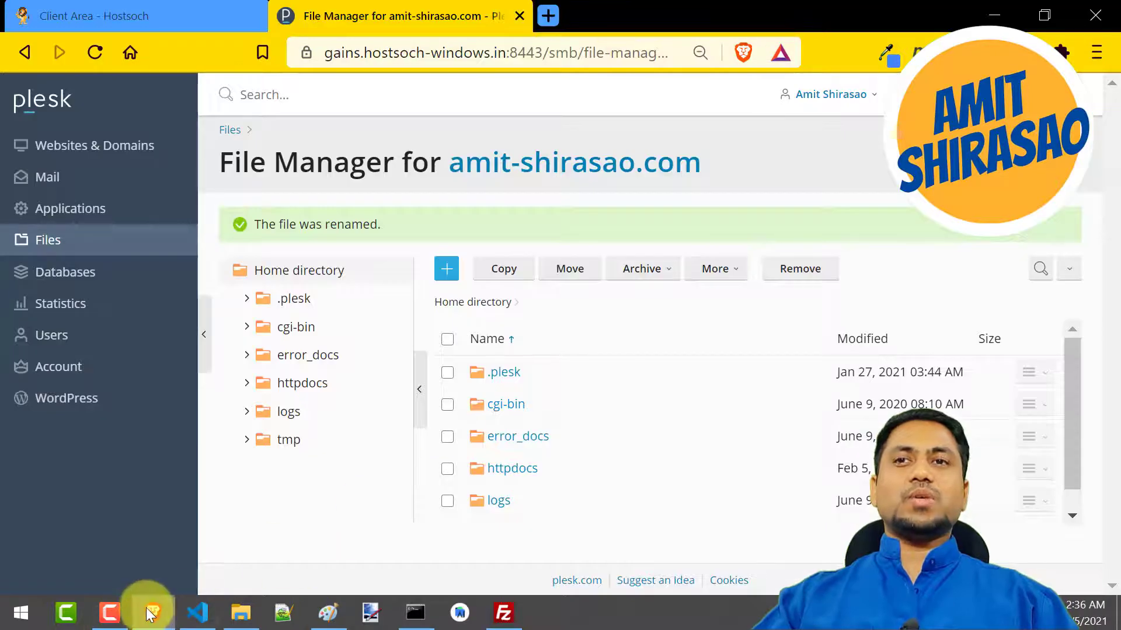
Search the computer's installed apps for "fire" and clear the search text
{"action": "key", "text": "super"}
{"action": "mouse_move", "coordinate": [209, 605]}
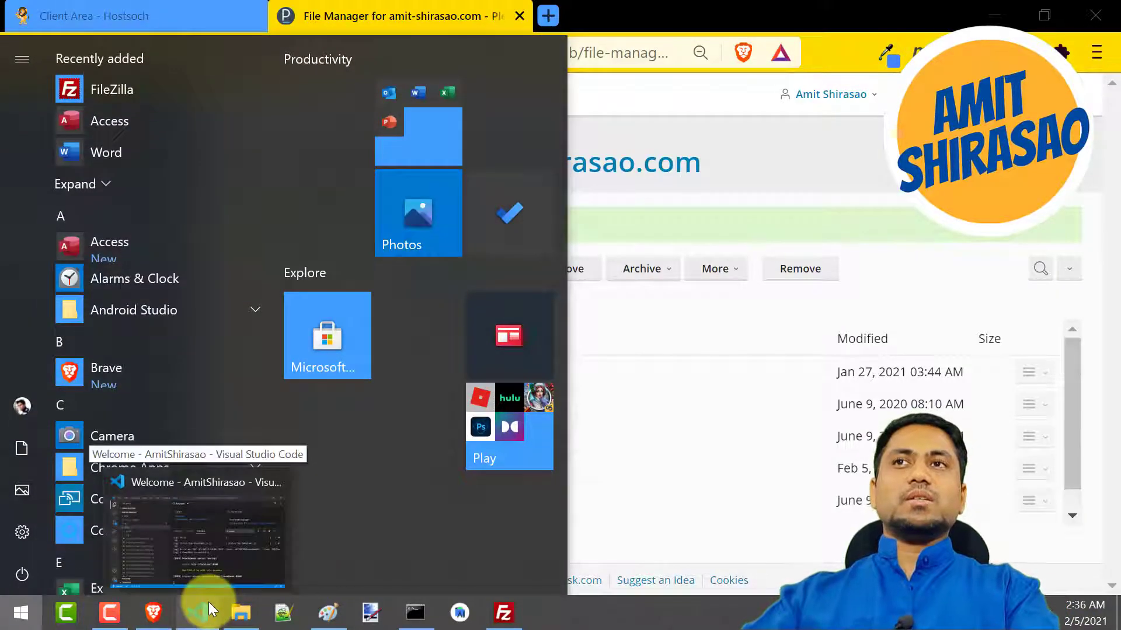
{"action": "type", "text": "fire"}
{"action": "key", "text": "BackSpace"}
{"action": "key", "text": "BackSpace"}
{"action": "key", "text": "BackSpace"}
{"action": "key", "text": "BackSpace"}
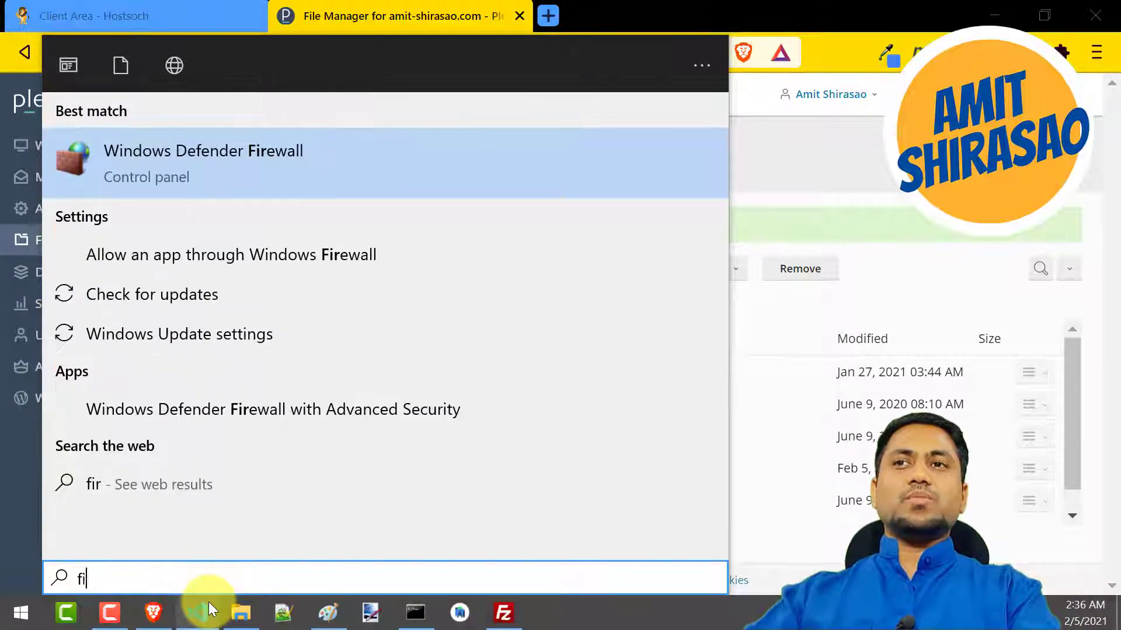
Find Microsoft Edge by searching the installed apps for "ie" and launch it
{"action": "type", "text": "ie"}
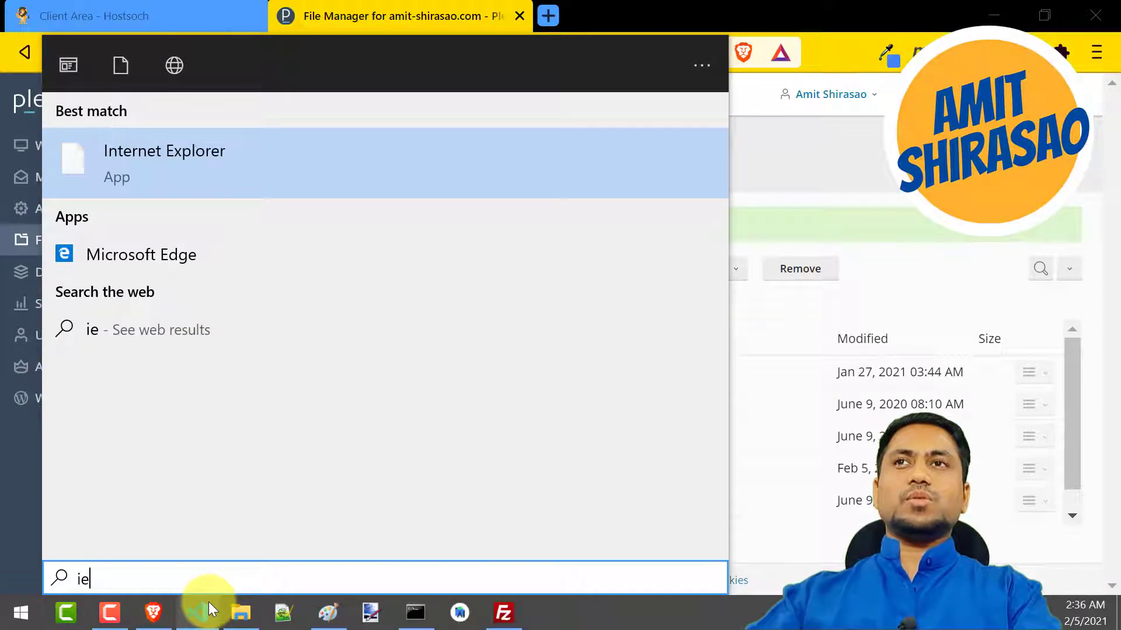
{"action": "key", "text": "Down"}
{"action": "key", "text": "Return"}
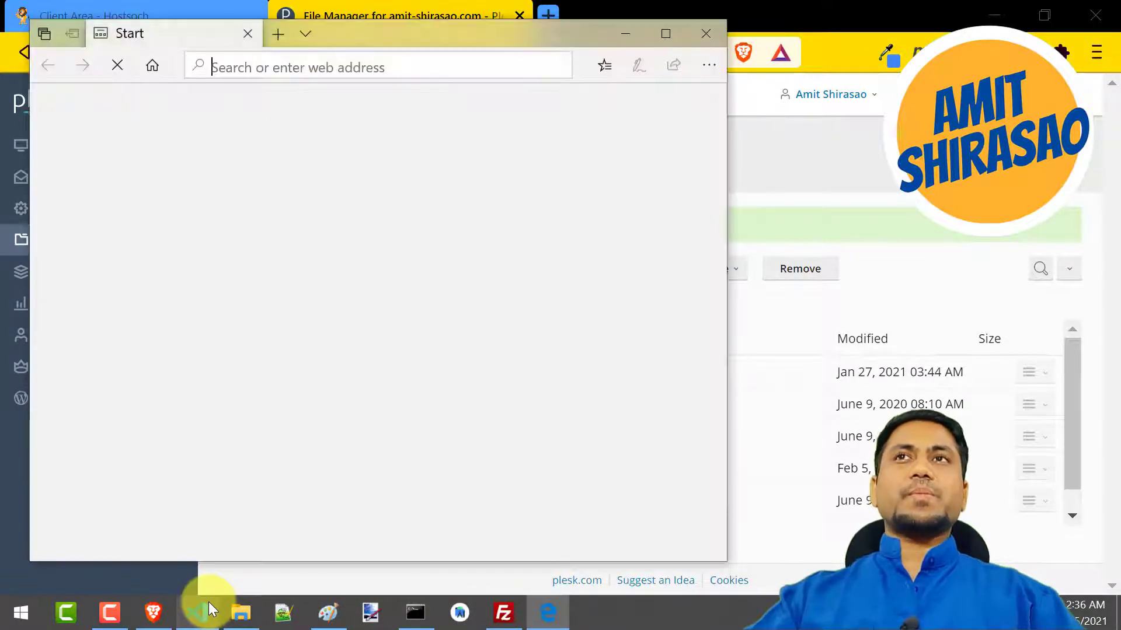
Load amit-shirasao.com in a maximized Edge window and dismiss the default-browser prompt
{"action": "type", "text": "amit."}
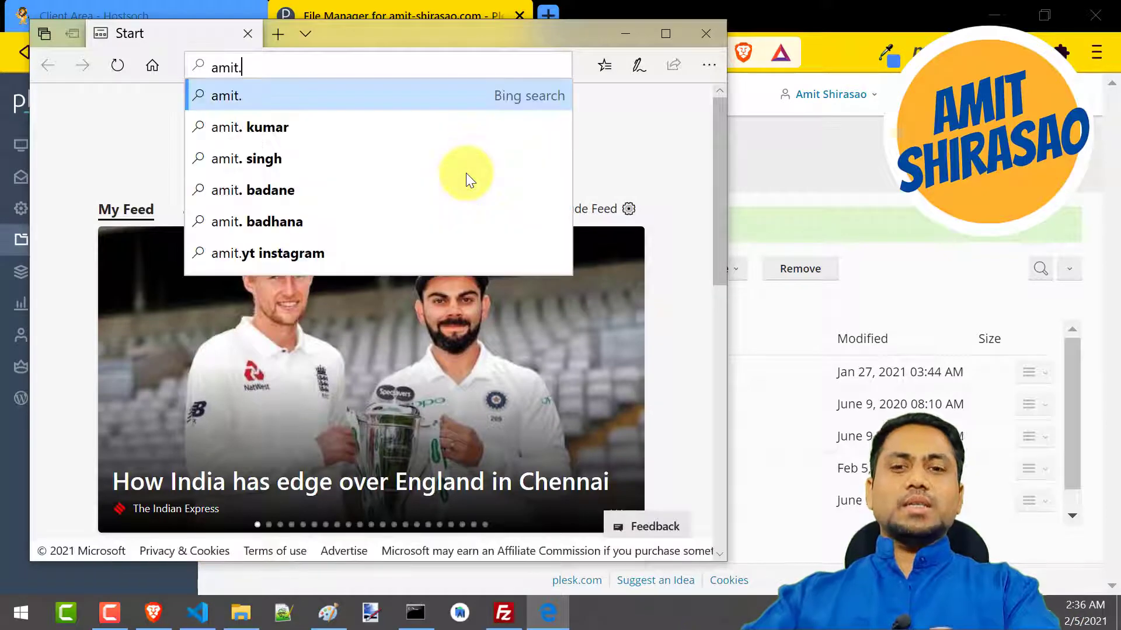
{"action": "key", "text": "BackSpace"}
{"action": "type", "text": "-shirasao."}
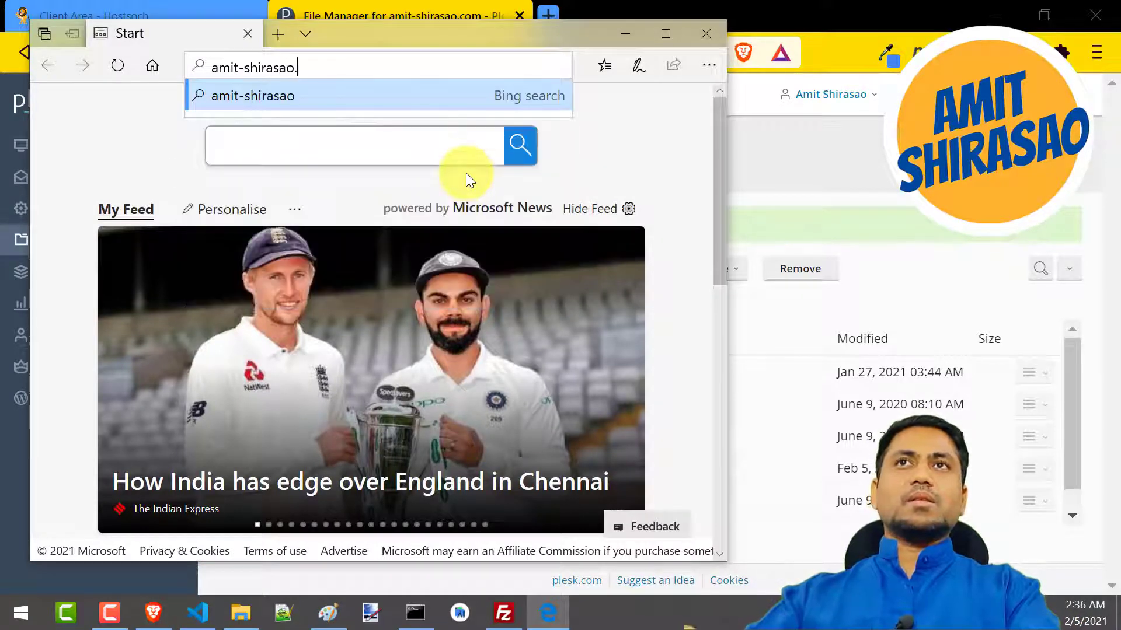
{"action": "type", "text": "com"}
{"action": "key", "text": "Return"}
{"action": "double_click", "coordinate": [666, 39]}
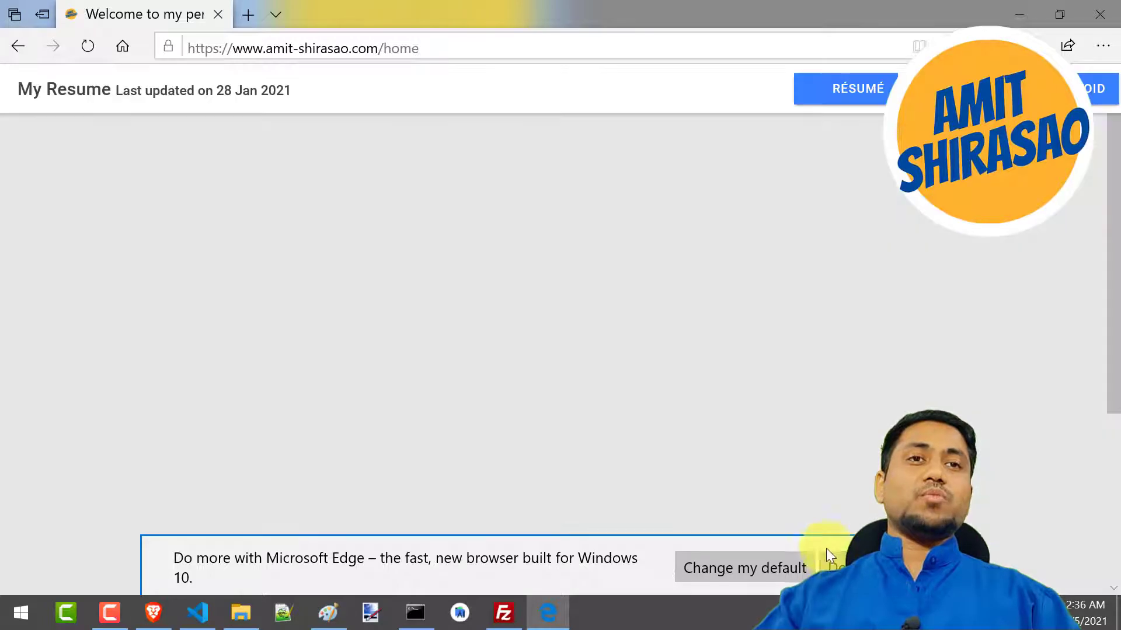
{"action": "left_click", "coordinate": [833, 566]}
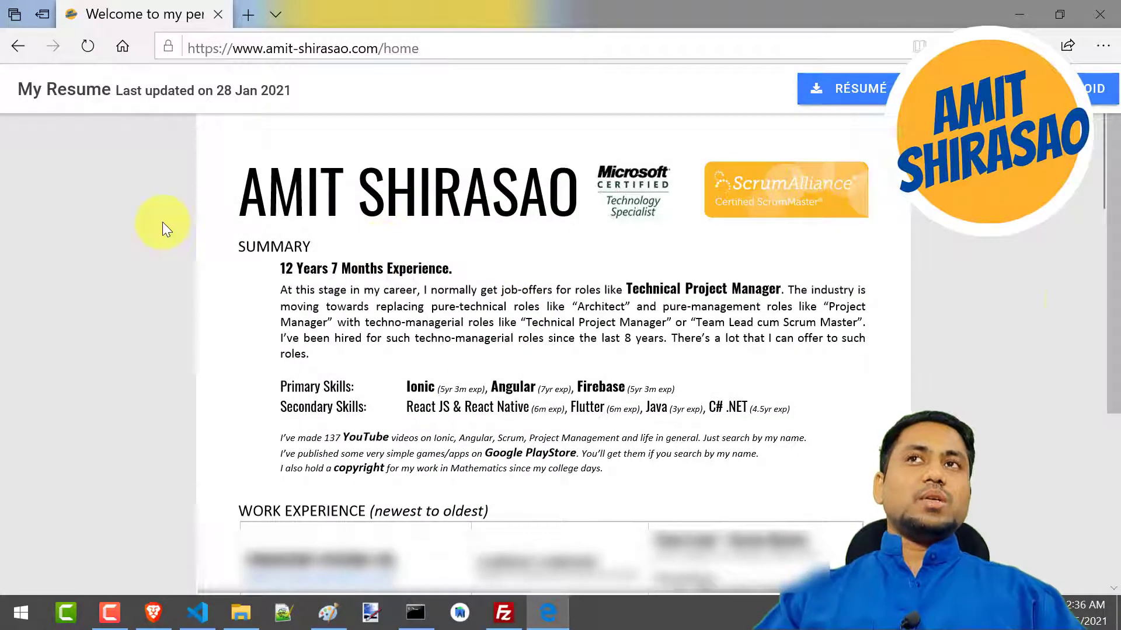
Review the Hostsoch client area and Plesk file manager in Brave, and open the live site's Videos page in Edge
{"action": "key", "text": "alt+Tab"}
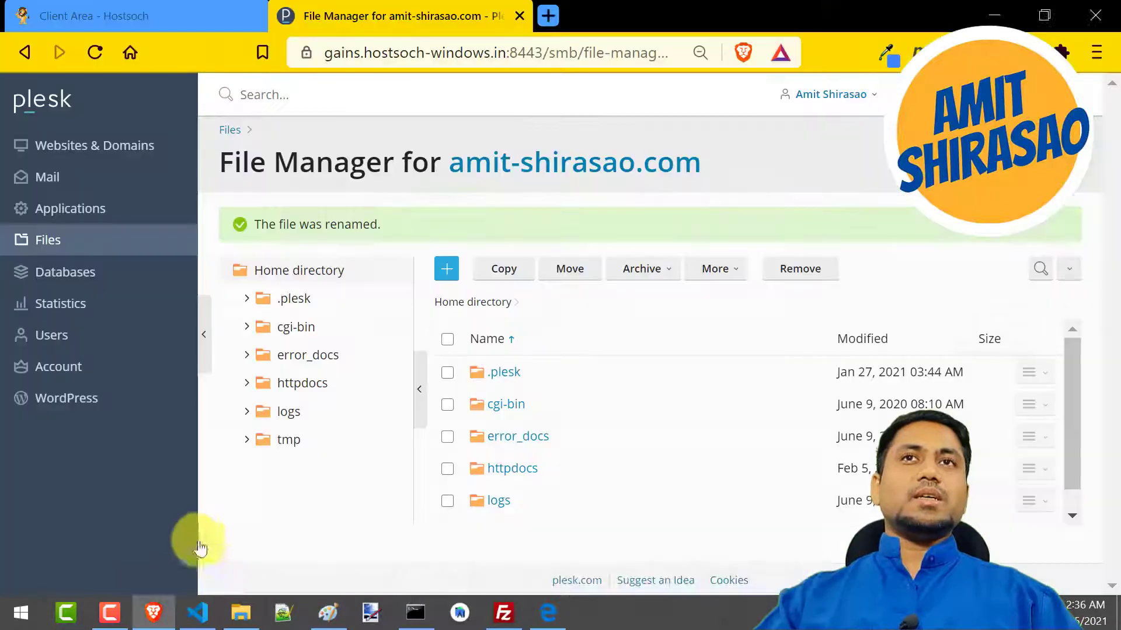
{"action": "left_click", "coordinate": [143, 13]}
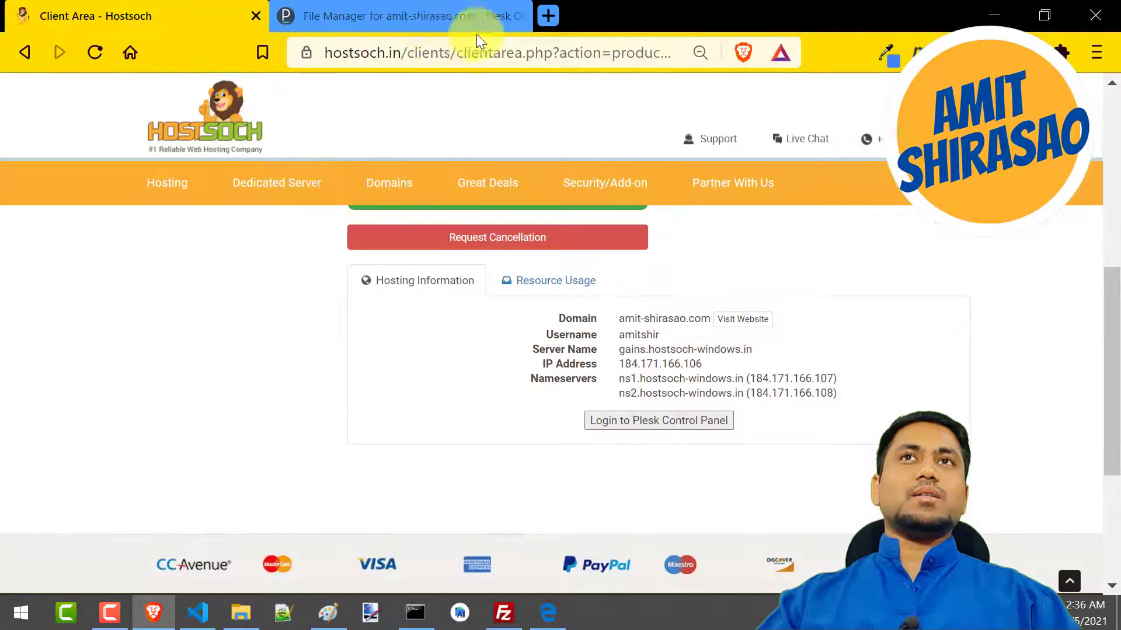
{"action": "left_click", "coordinate": [455, 16]}
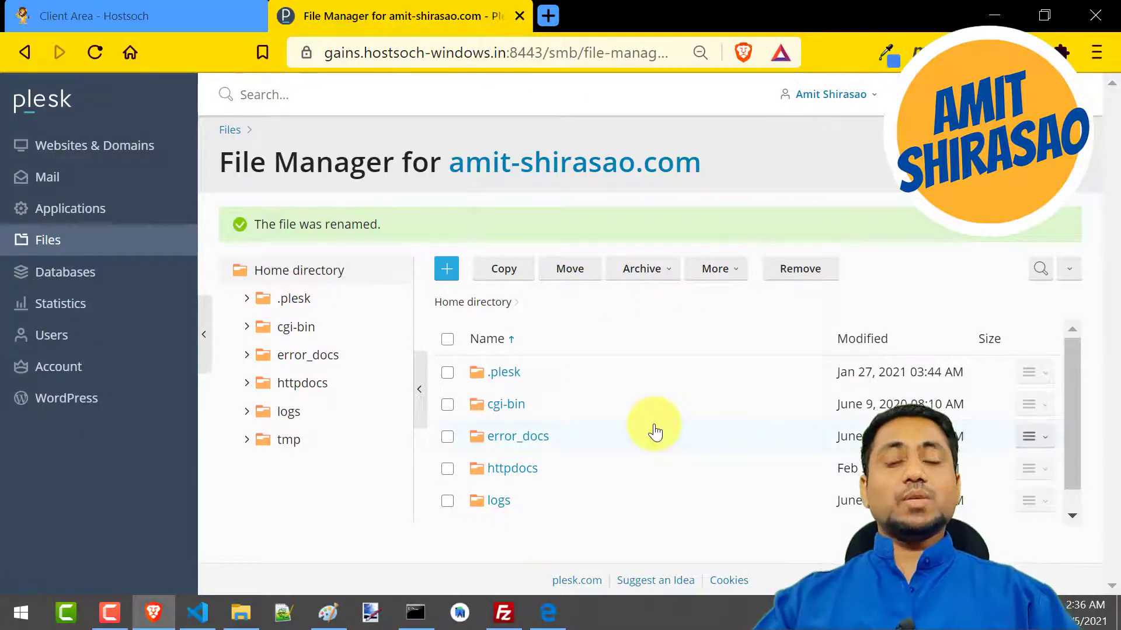
{"action": "key", "text": "alt+Tab"}
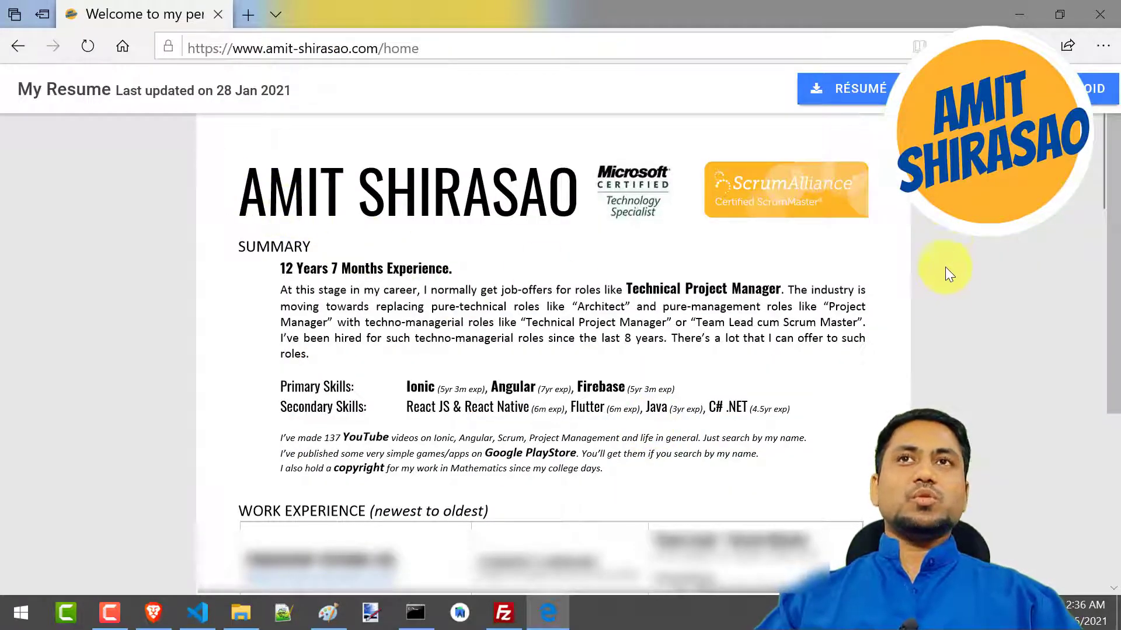
{"action": "left_click", "coordinate": [951, 90]}
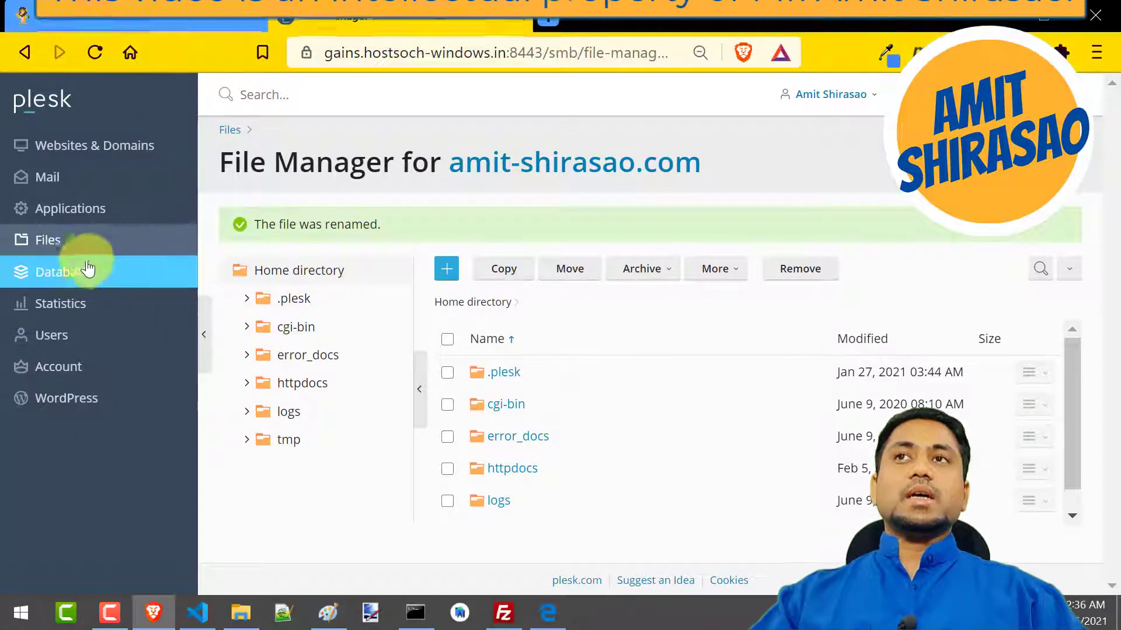
Switch to Plesk in Brave and examine the disk space limit and traffic usage in the subscription's Statistics
{"action": "left_click", "coordinate": [64, 305]}
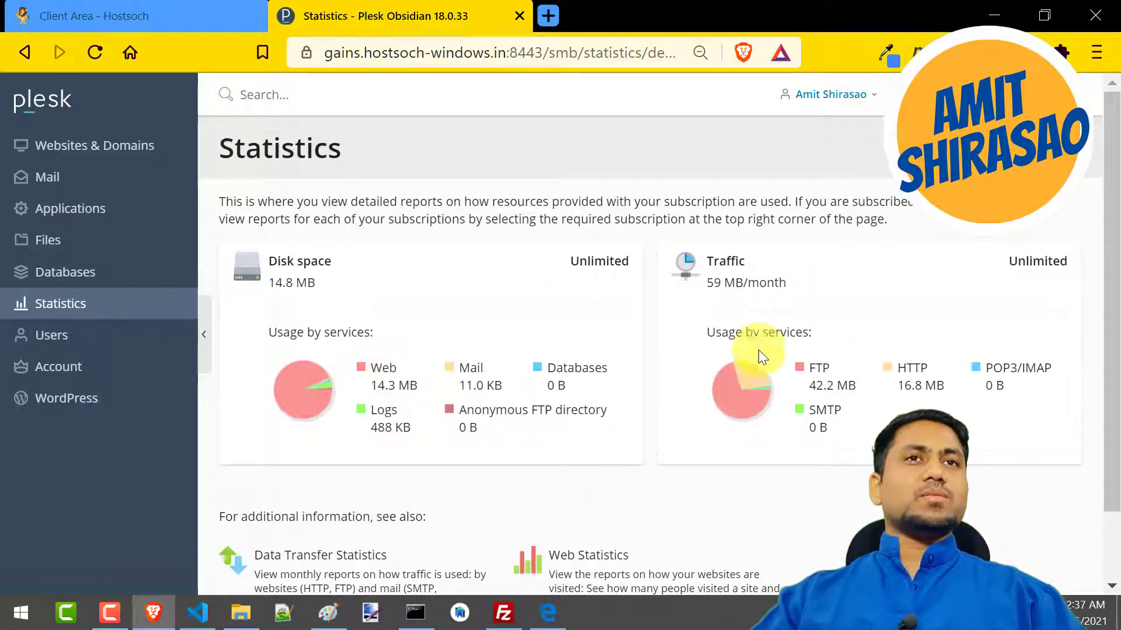
{"action": "scroll", "coordinate": [758, 471], "scroll_direction": "down", "scroll_amount": 2}
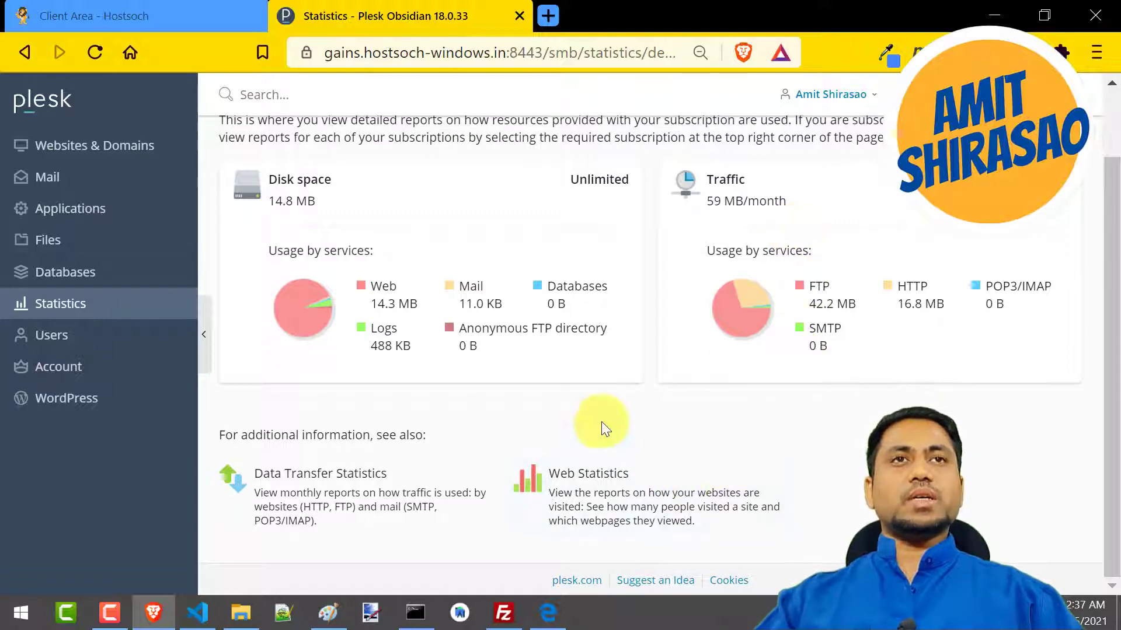
{"action": "scroll", "coordinate": [908, 414], "scroll_direction": "up", "scroll_amount": 2}
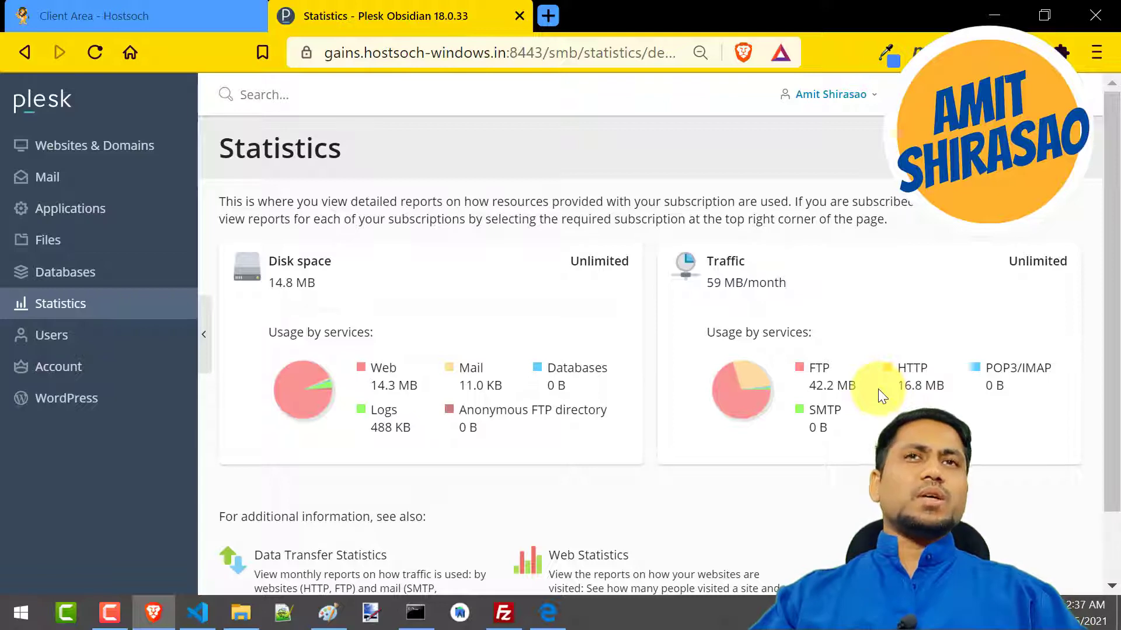
{"action": "double_click", "coordinate": [586, 261]}
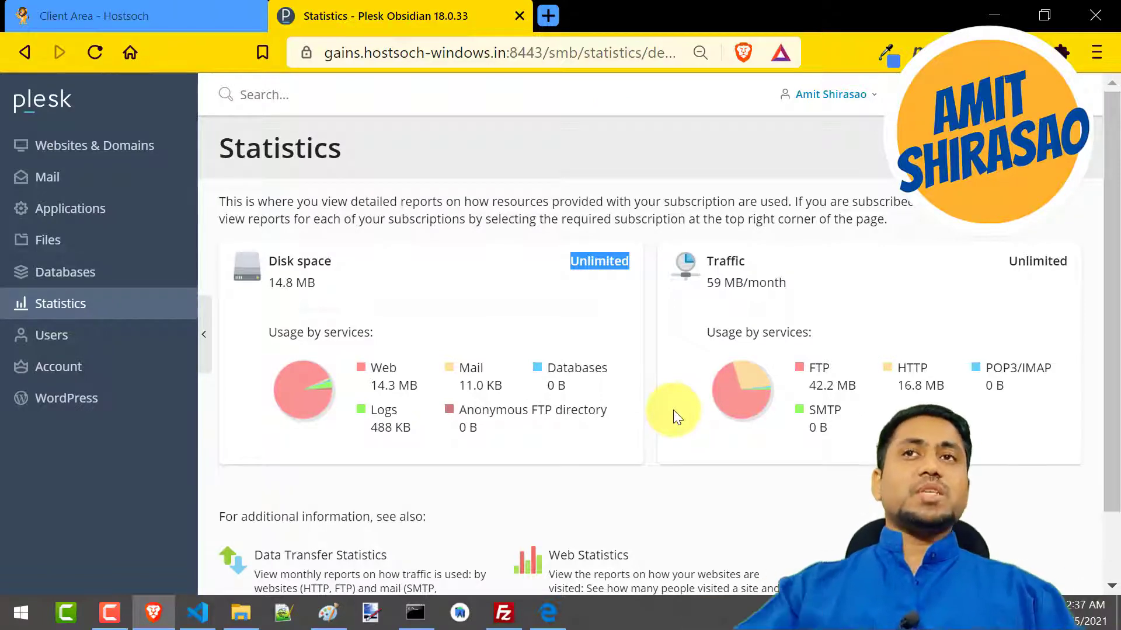
Examine the disk space usage in the Plesk statistics, including the space used by logs, and show the desktop
{"action": "key", "text": "alt+Tab"}
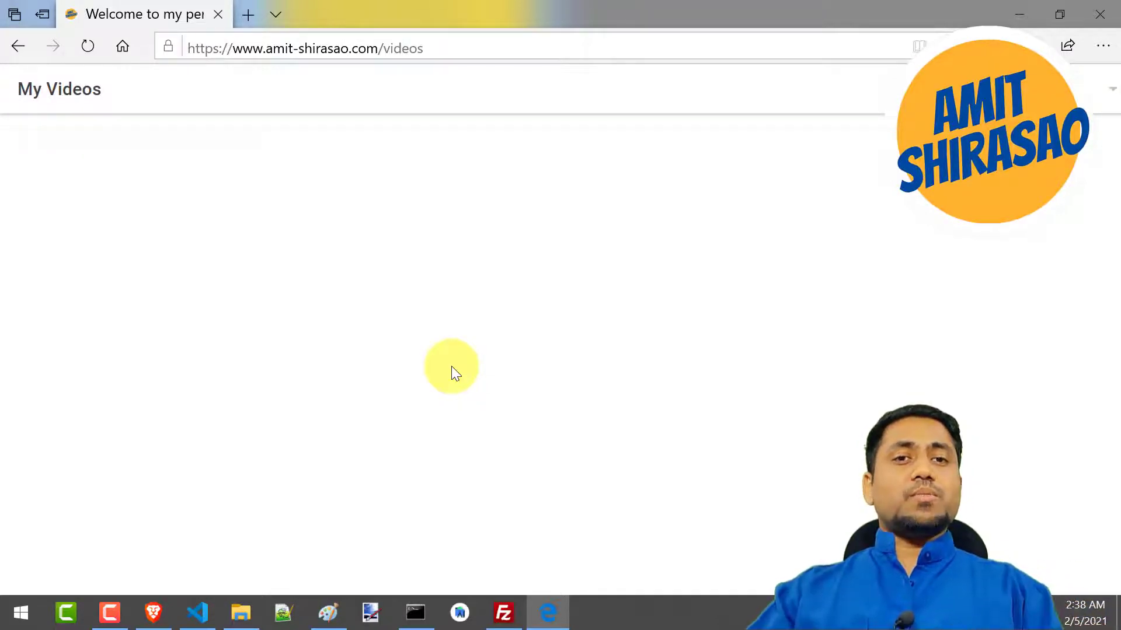
{"action": "key", "text": "alt+Tab"}
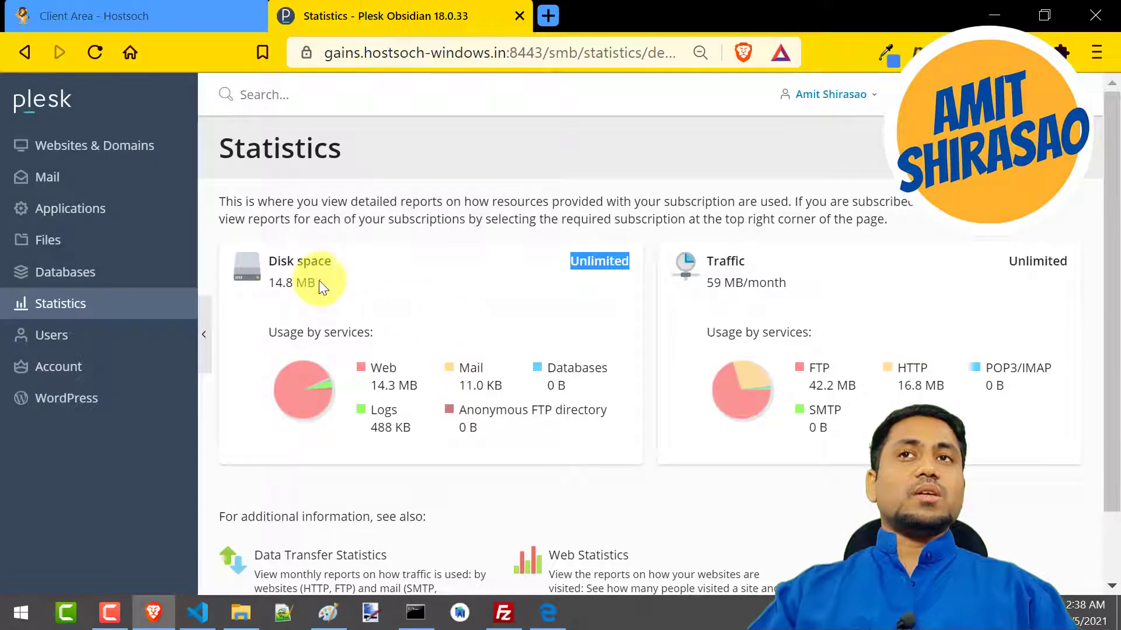
{"action": "left_click_drag", "start_coordinate": [268, 262], "coordinate": [326, 263]}
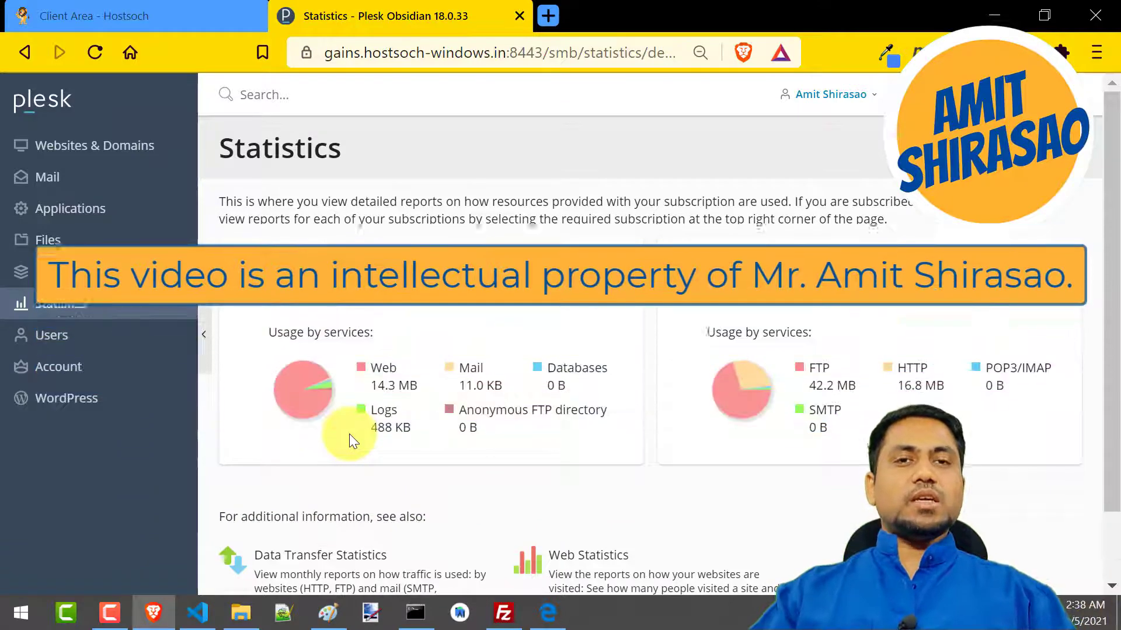
{"action": "left_click_drag", "start_coordinate": [411, 427], "coordinate": [369, 429]}
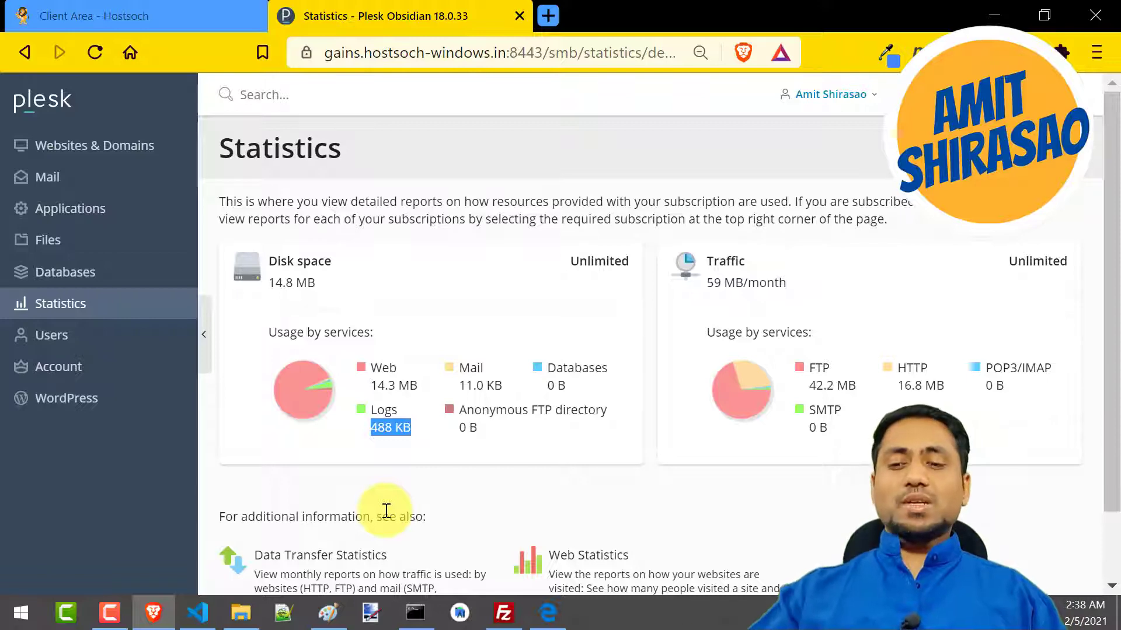
{"action": "key", "text": "super+d"}
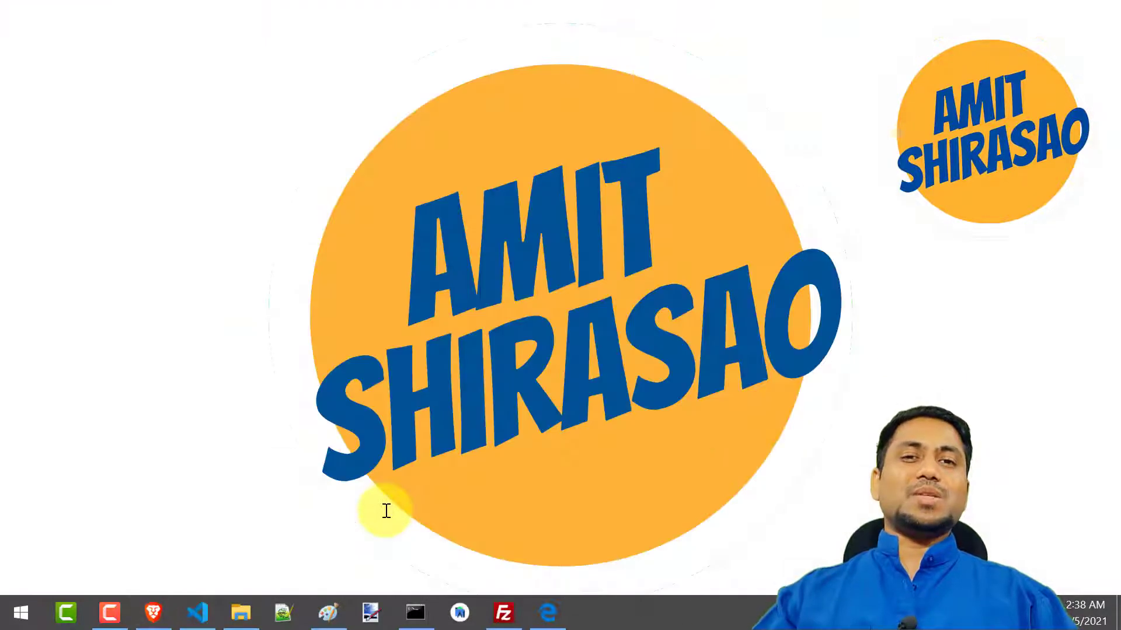